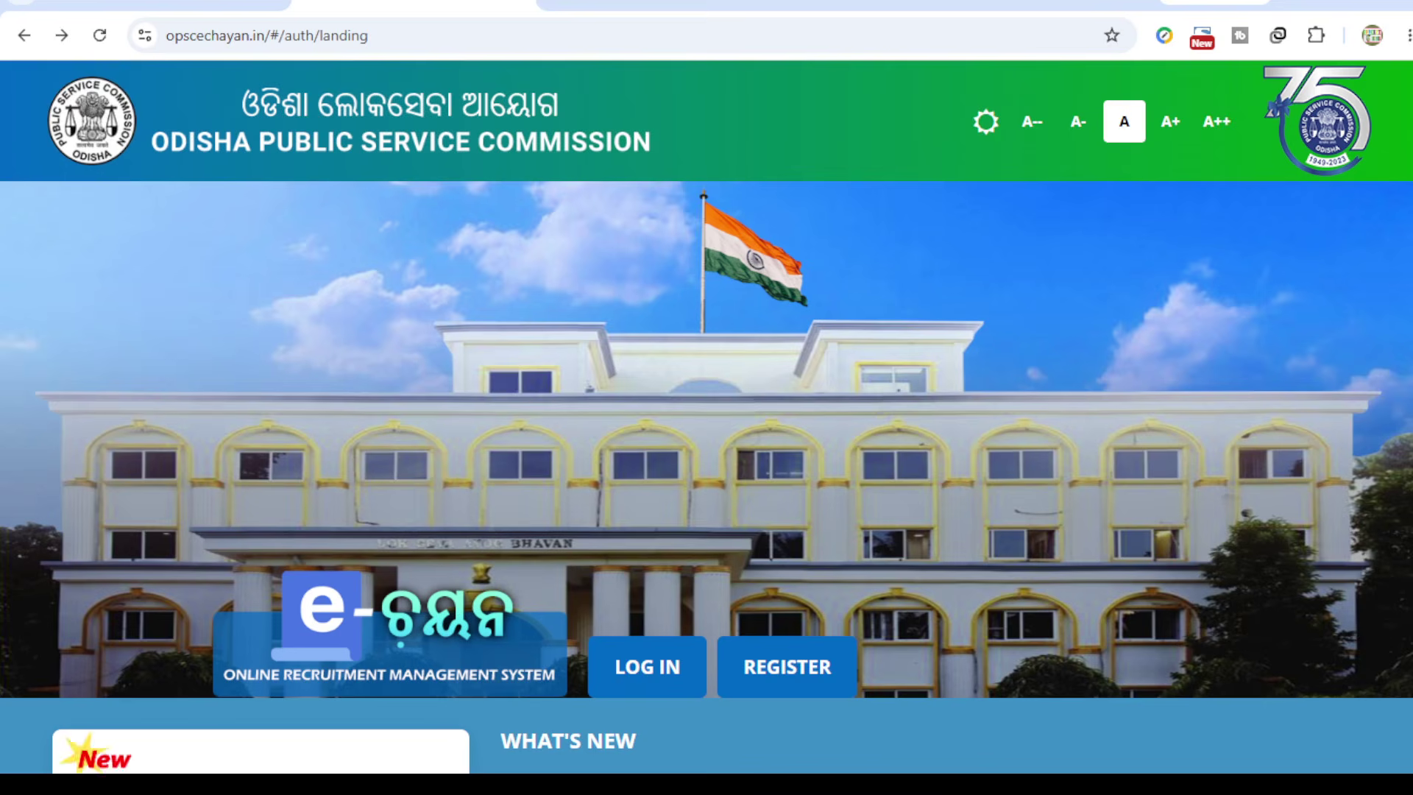
Scroll the landing page to the What's New notices, including the AEE (Civil) advertisement closing 11/09/2026.
{"action": "scroll", "coordinate": [707, 415], "scroll_direction": "down", "scroll_amount": 1}
{"action": "scroll", "coordinate": [706, 416], "scroll_direction": "down", "scroll_amount": 4}
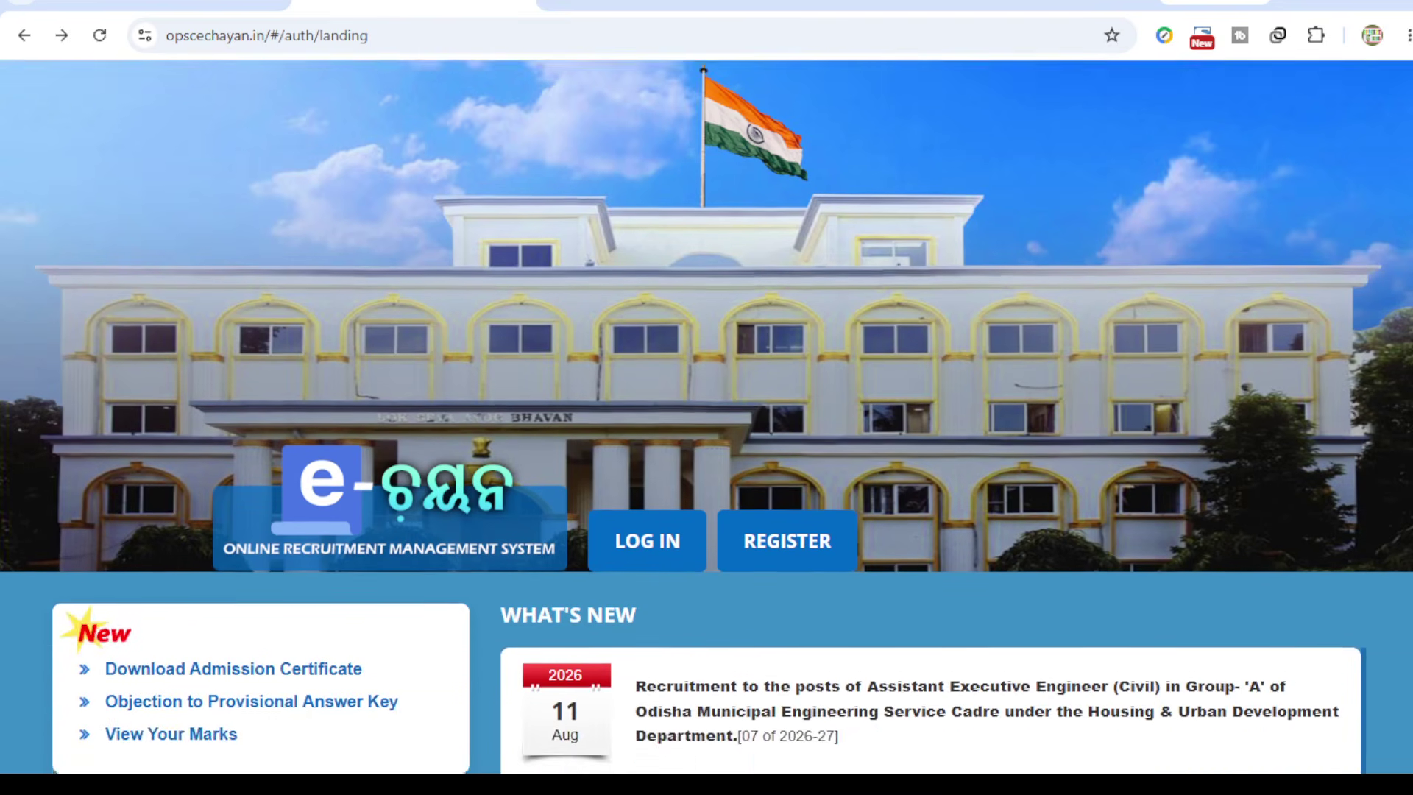
{"action": "scroll", "coordinate": [707, 416], "scroll_direction": "down", "scroll_amount": 2}
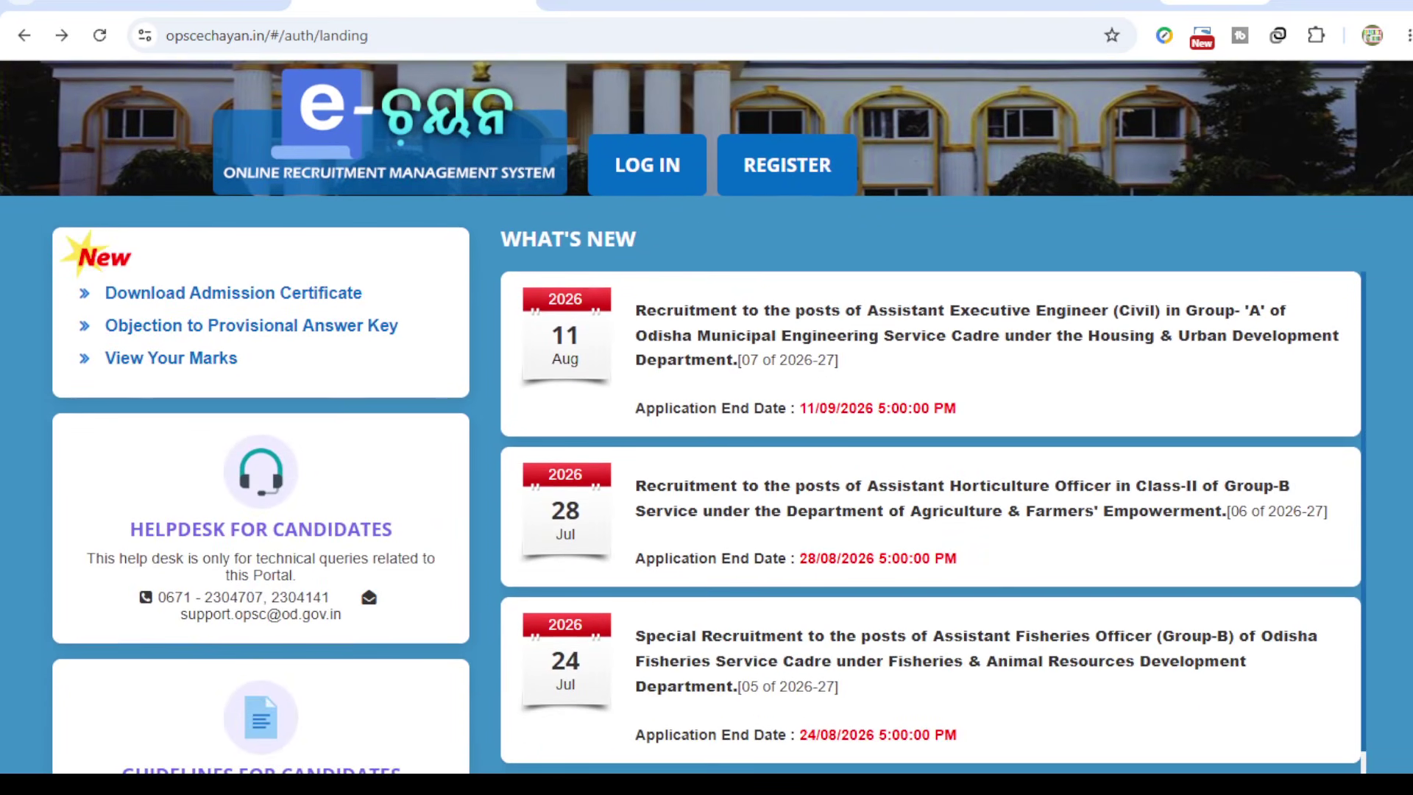
{"action": "scroll", "coordinate": [706, 416], "scroll_direction": "up", "scroll_amount": 7}
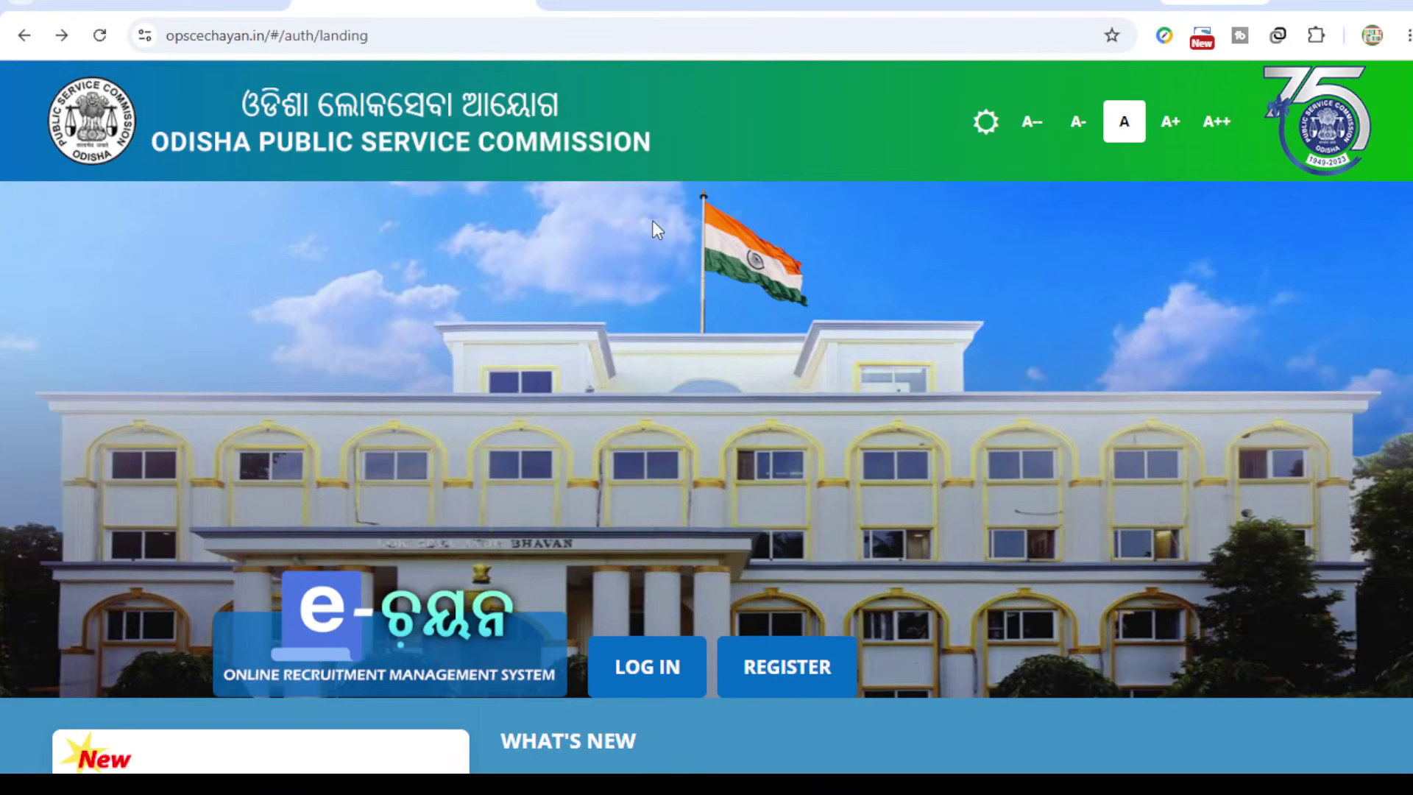
{"action": "scroll", "coordinate": [652, 219], "scroll_direction": "down", "scroll_amount": 2}
{"action": "scroll", "coordinate": [706, 416], "scroll_direction": "down", "scroll_amount": 3}
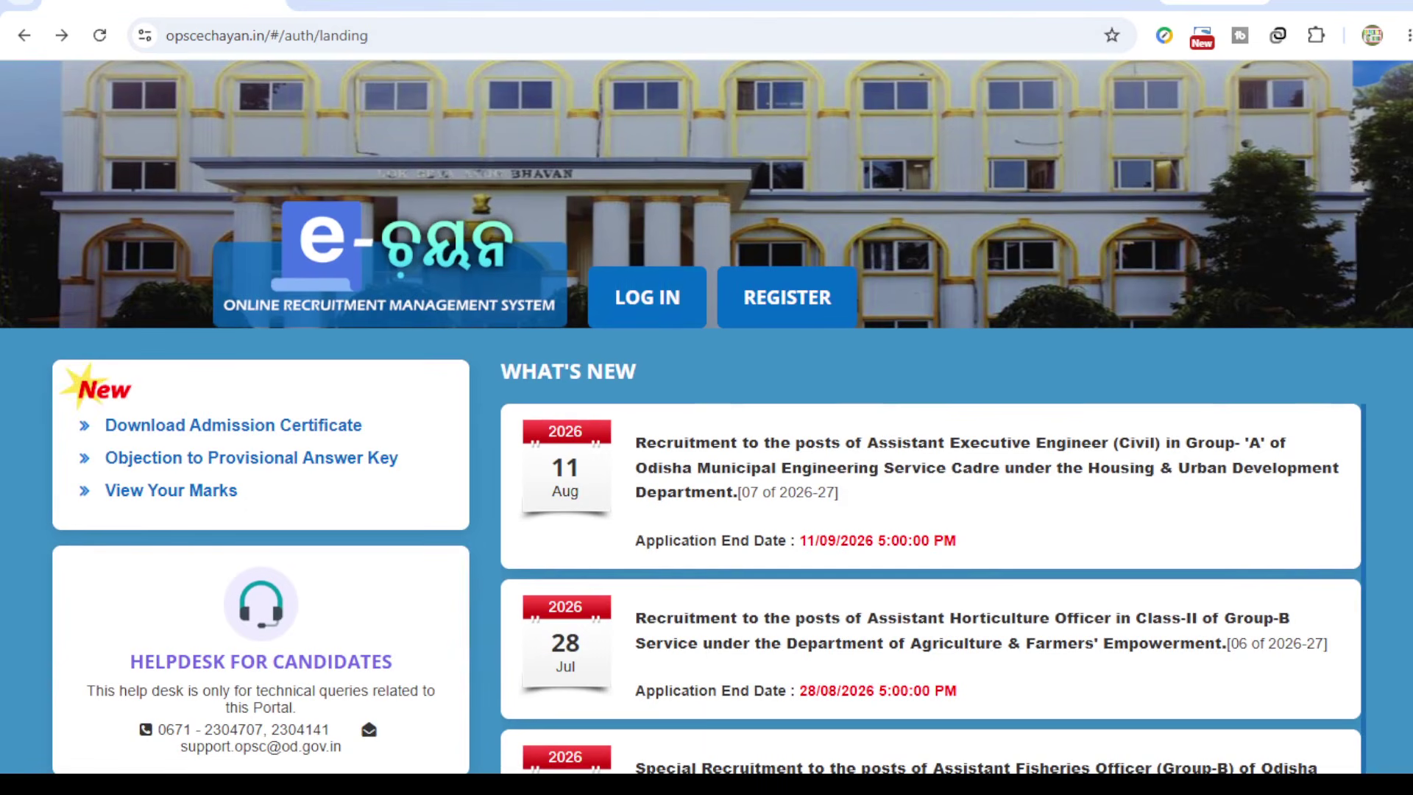
{"action": "scroll", "coordinate": [1405, 256], "scroll_direction": "down", "scroll_amount": 2}
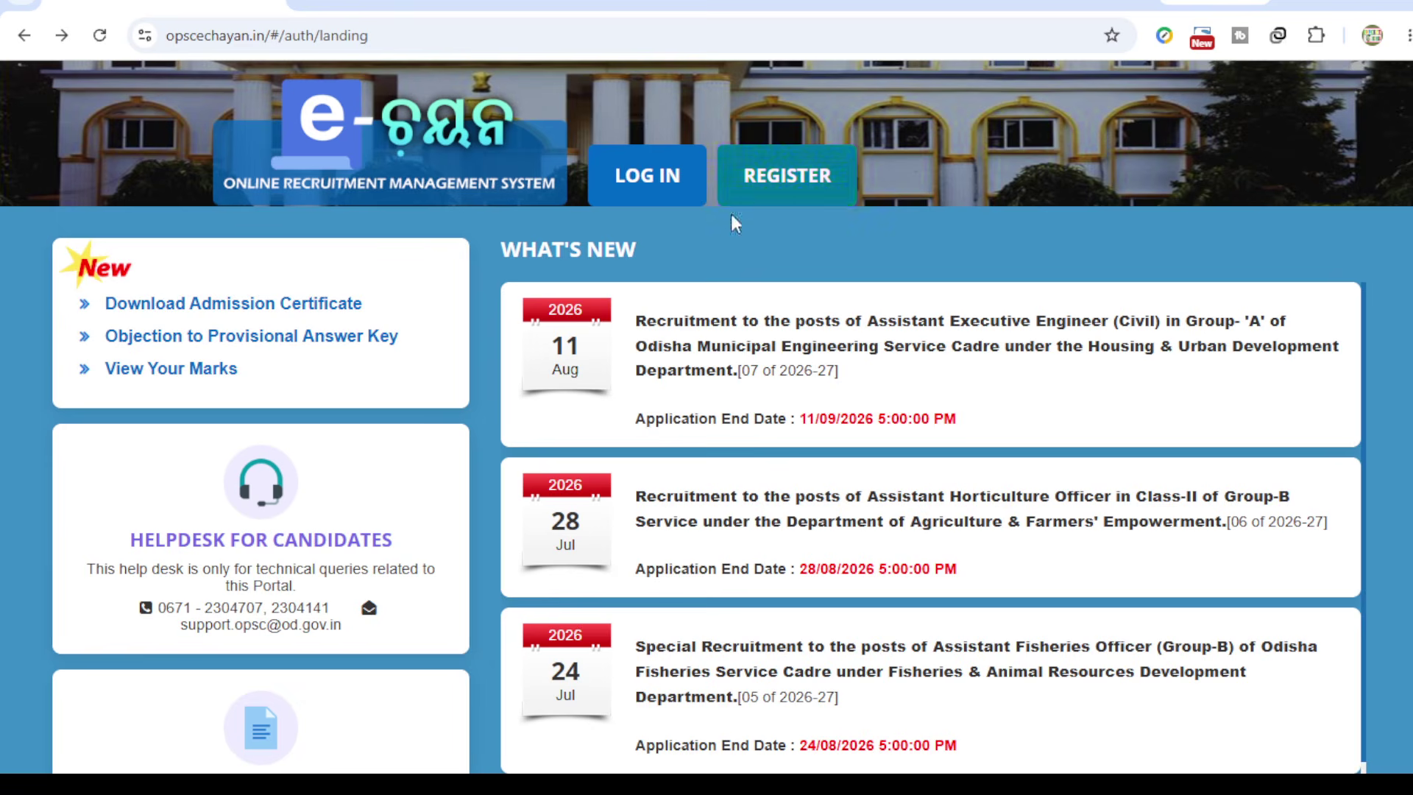
Try REGISTER, return to the landing tab, and go to the candidate LOG IN page instead.
{"action": "left_click", "coordinate": [749, 192]}
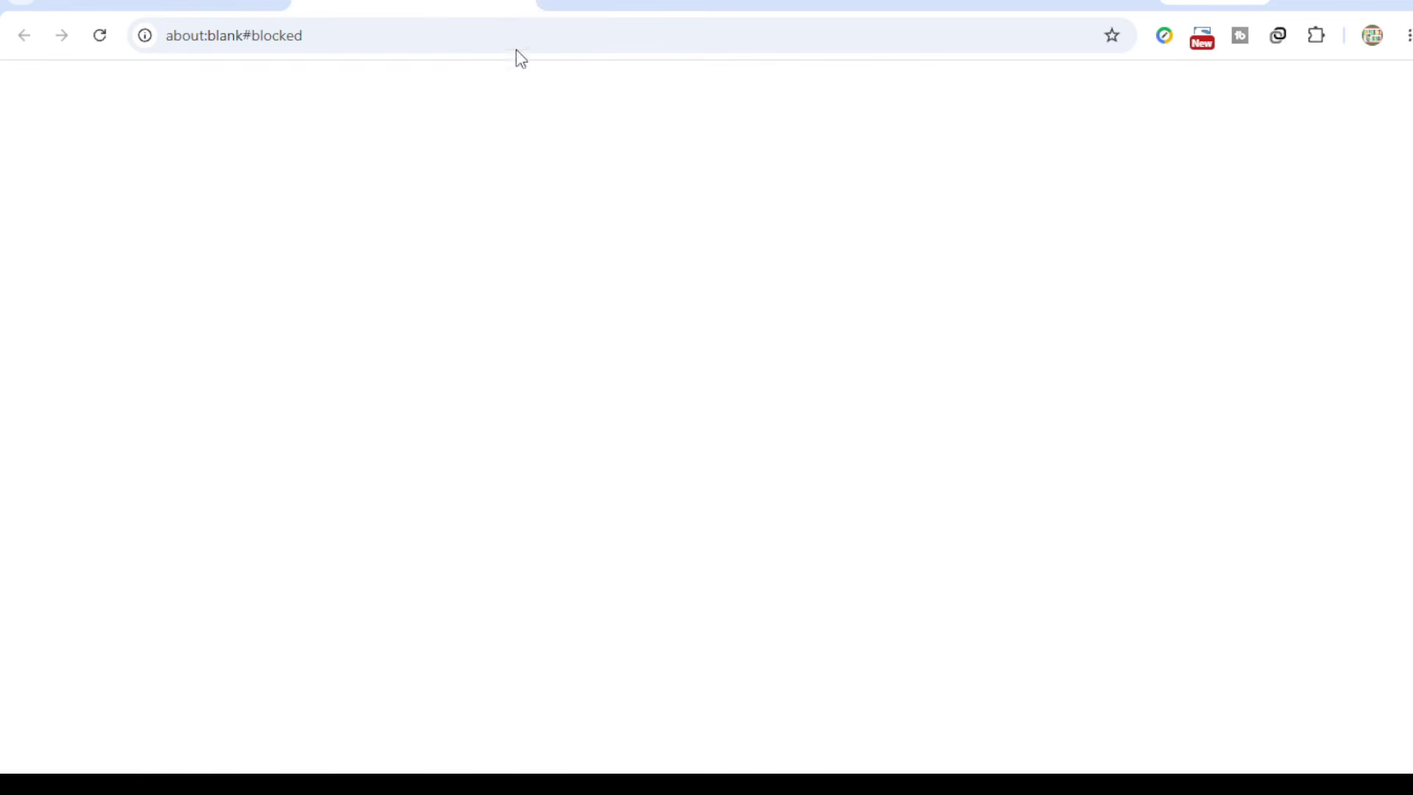
{"action": "left_click", "coordinate": [526, 2]}
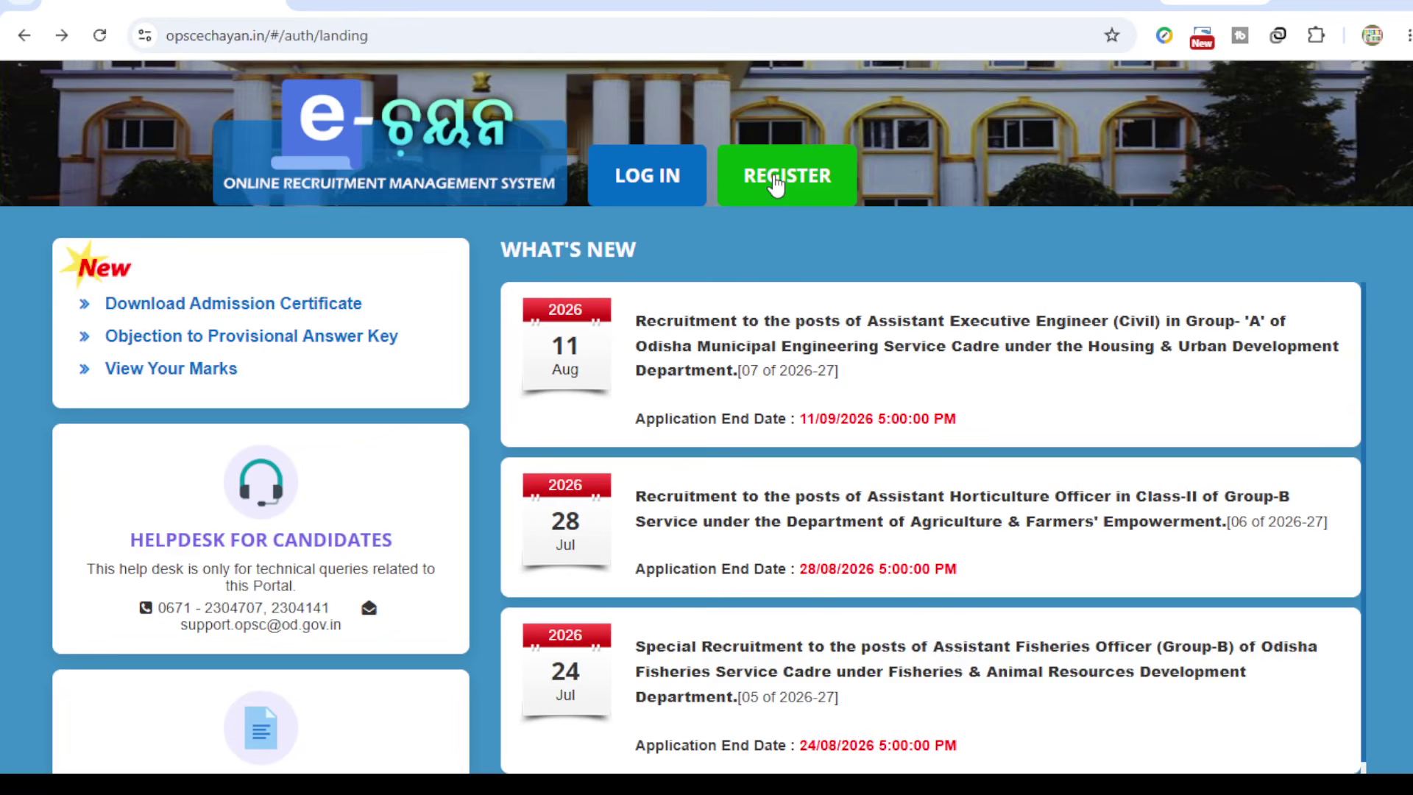
{"action": "left_click", "coordinate": [652, 168]}
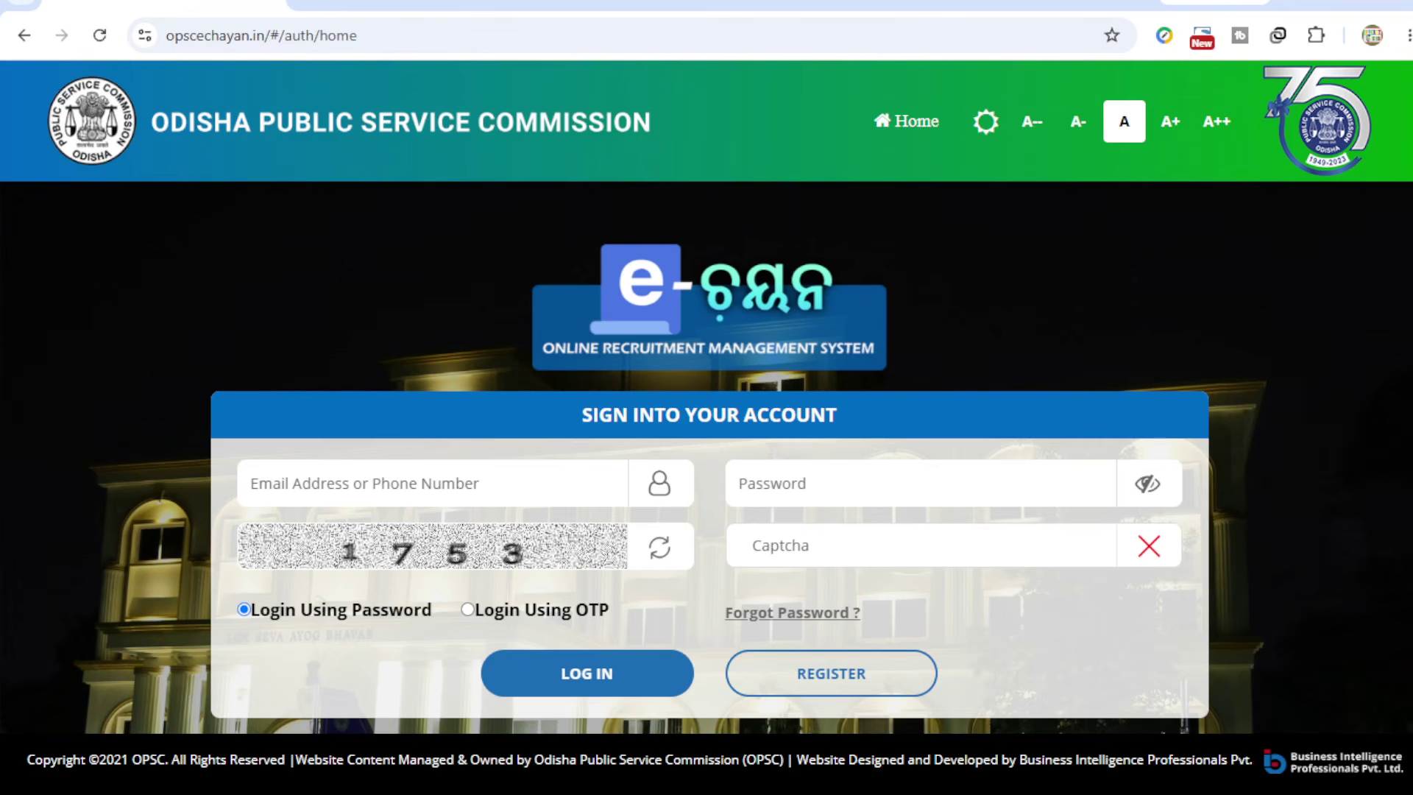
{"action": "scroll", "coordinate": [706, 442], "scroll_direction": "down", "scroll_amount": 1}
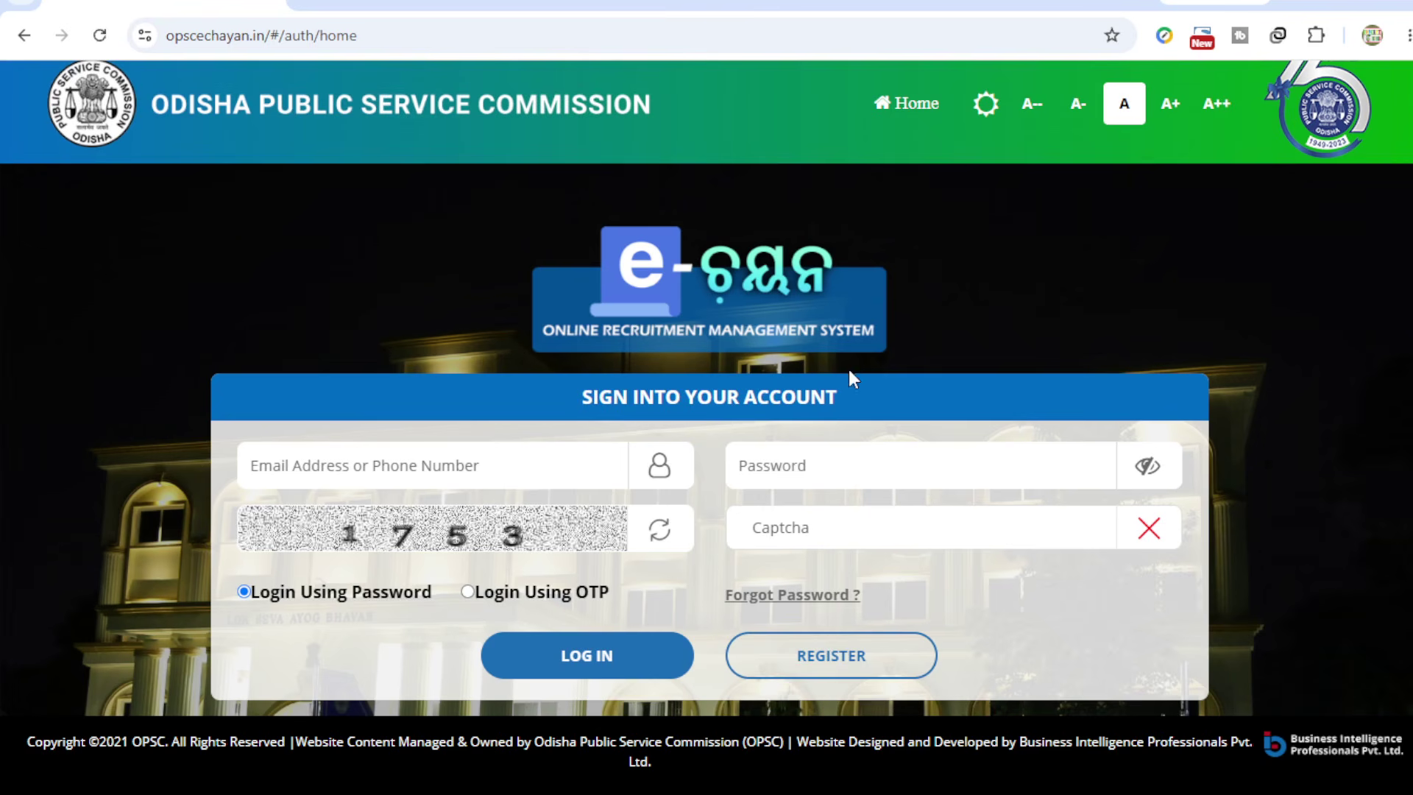
{"action": "left_click", "coordinate": [486, 473]}
{"action": "left_click", "coordinate": [895, 479]}
{"action": "left_click", "coordinate": [385, 474]}
Choose Login Using OTP and fill in the registered phone number and the captcha.
{"action": "left_click", "coordinate": [488, 594]}
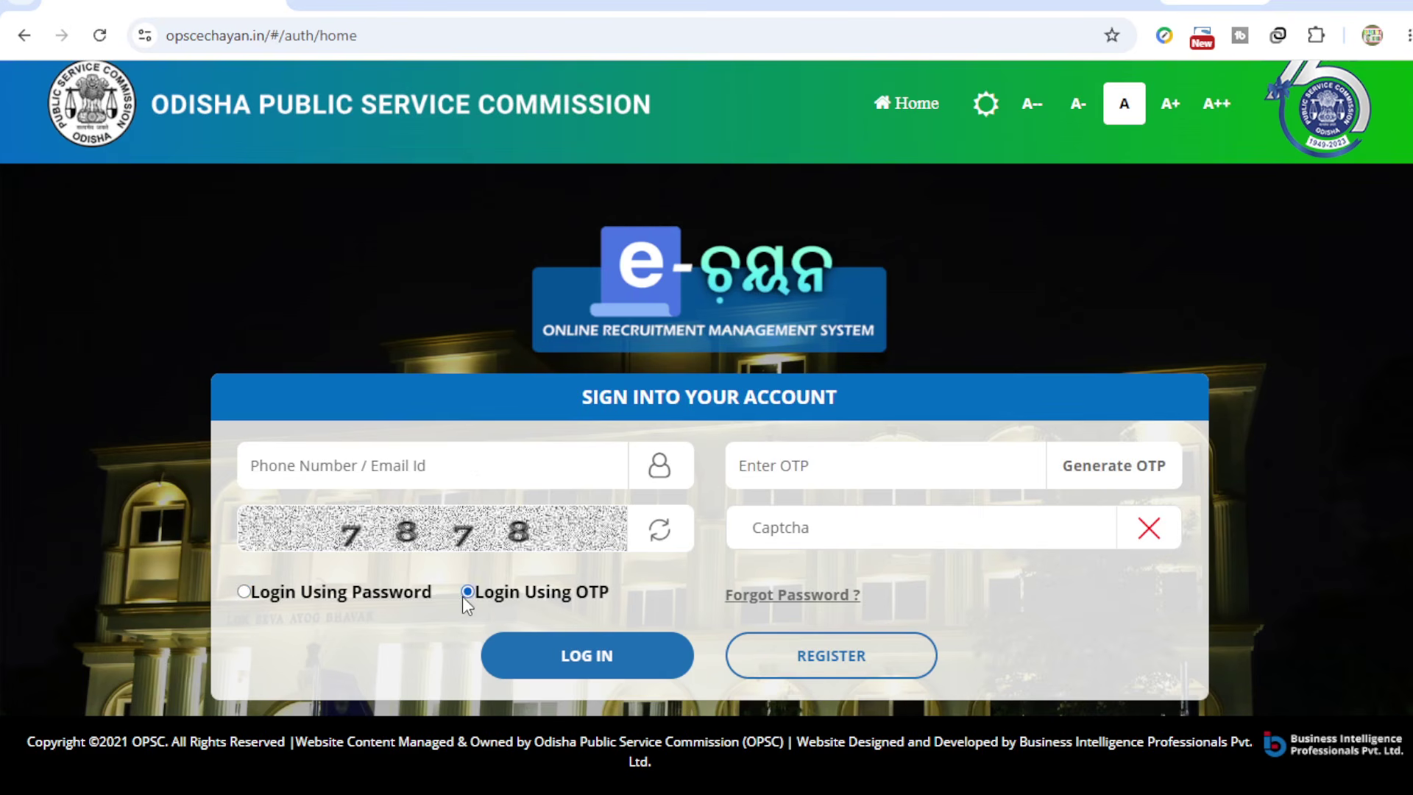
{"action": "left_click", "coordinate": [500, 445]}
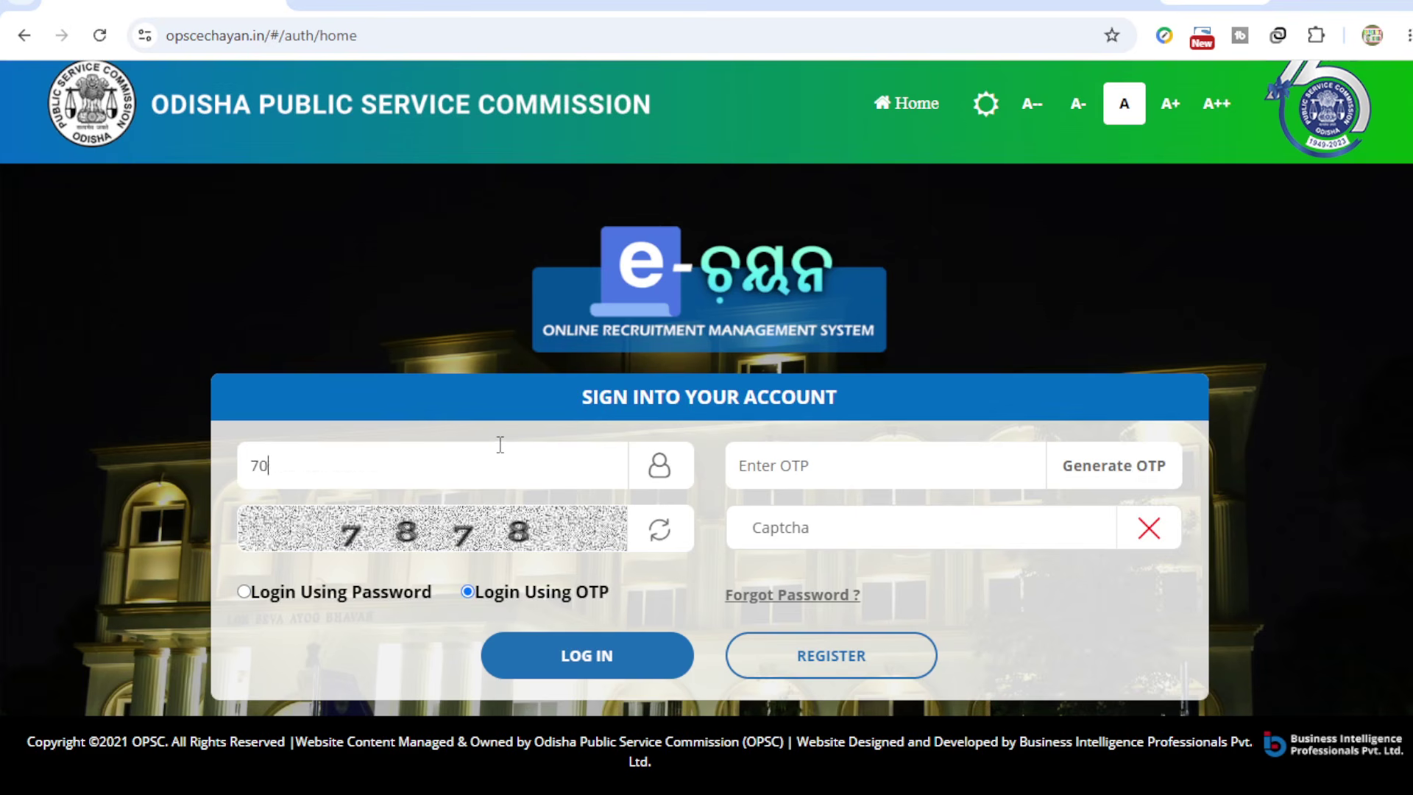
{"action": "left_click", "coordinate": [834, 530]}
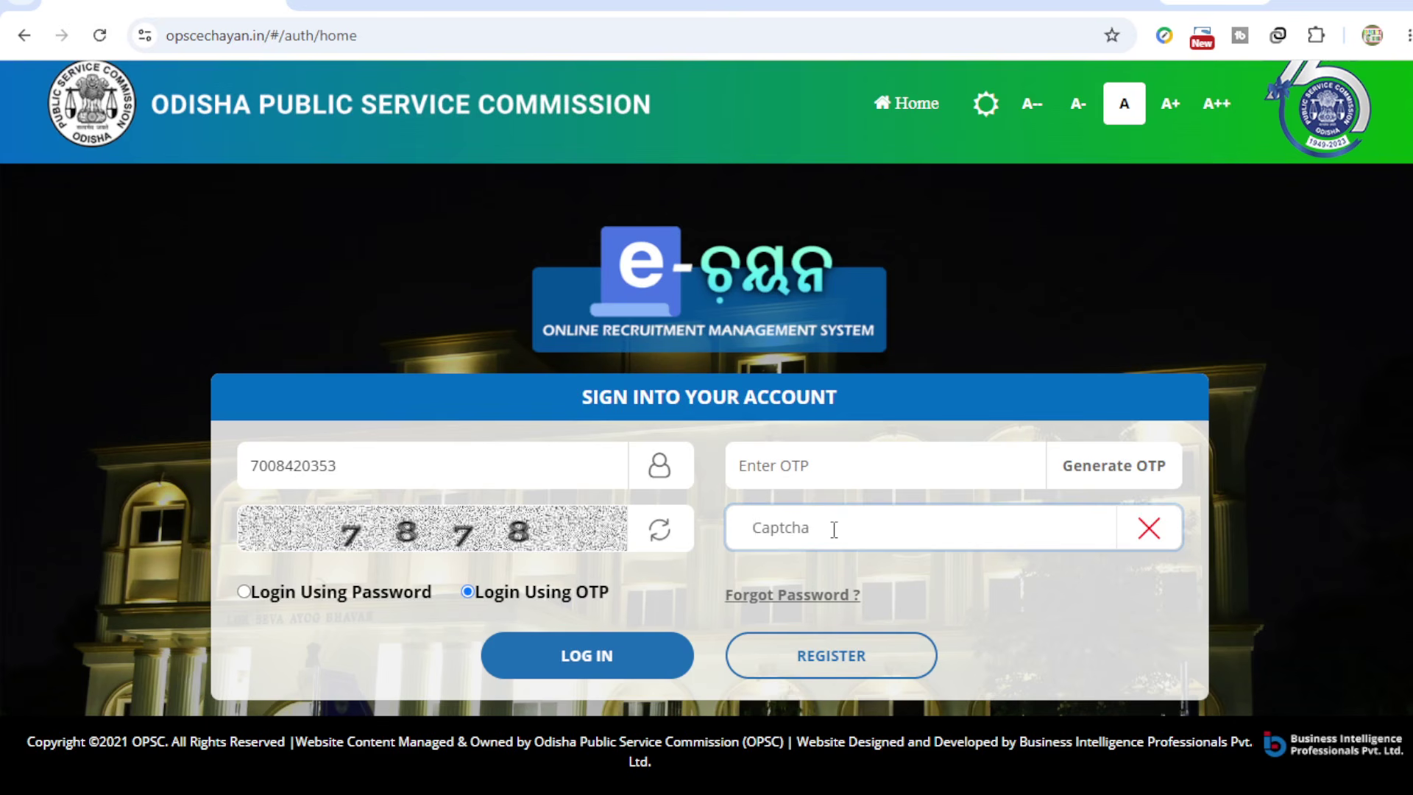
Request the one-time password and enter the received OTP.
{"action": "left_click", "coordinate": [1106, 470]}
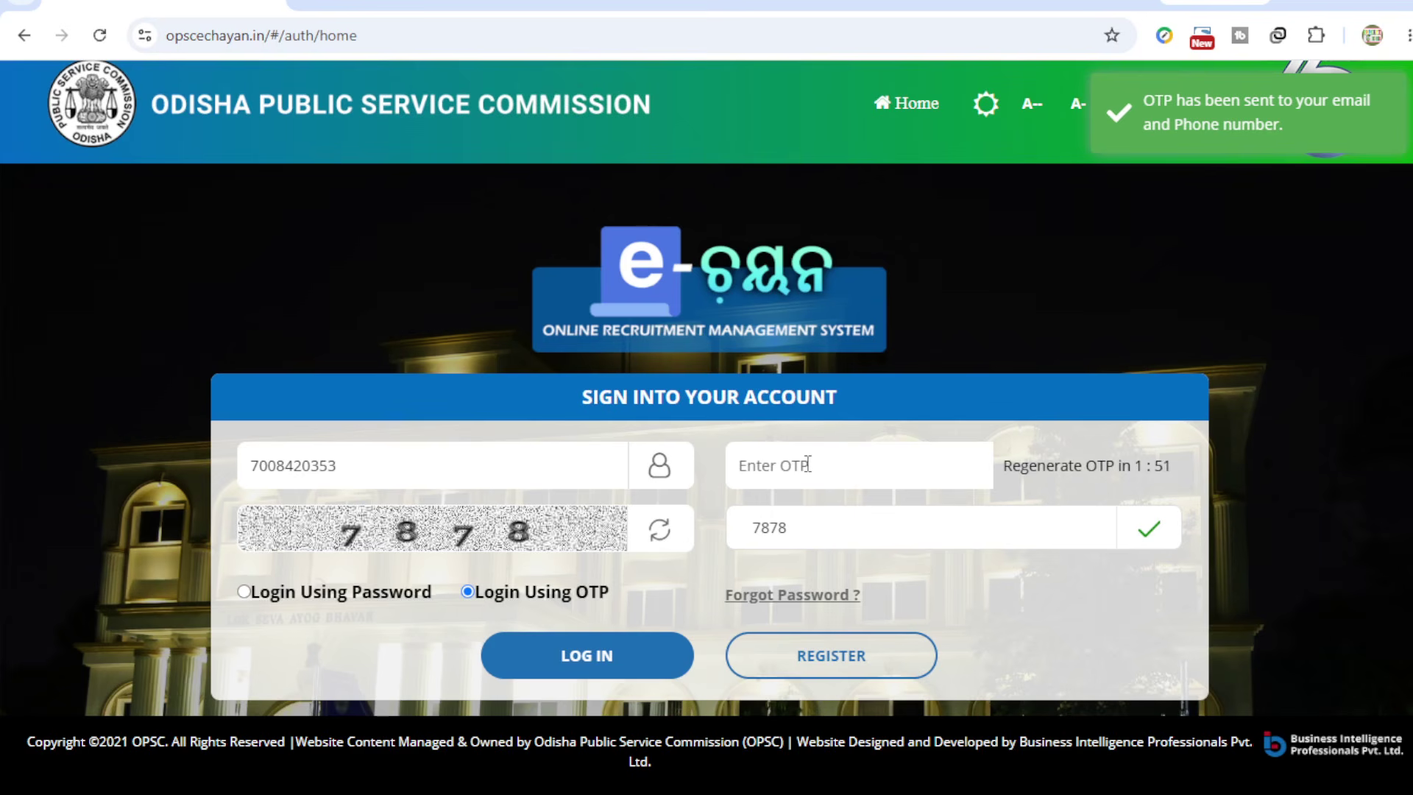
{"action": "left_click", "coordinate": [808, 463]}
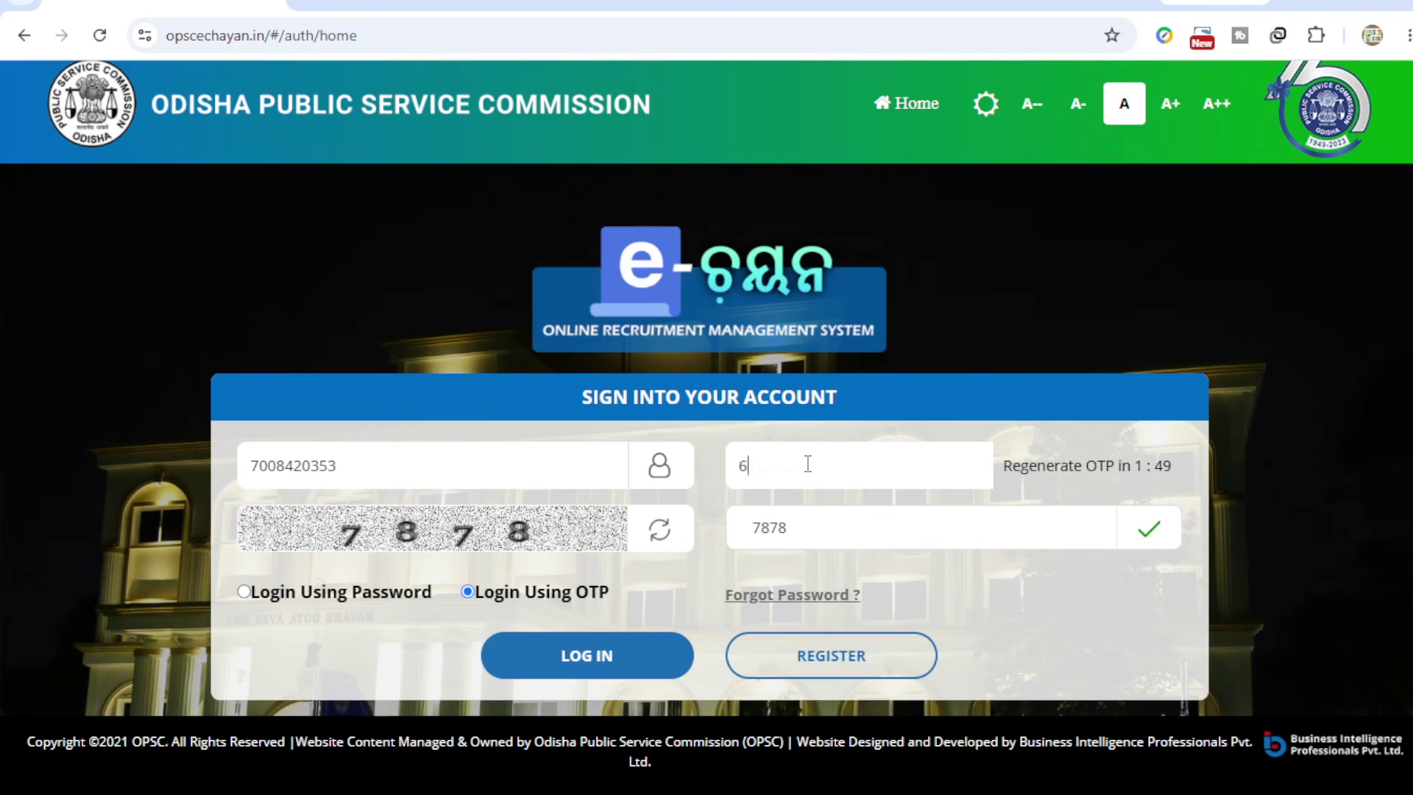
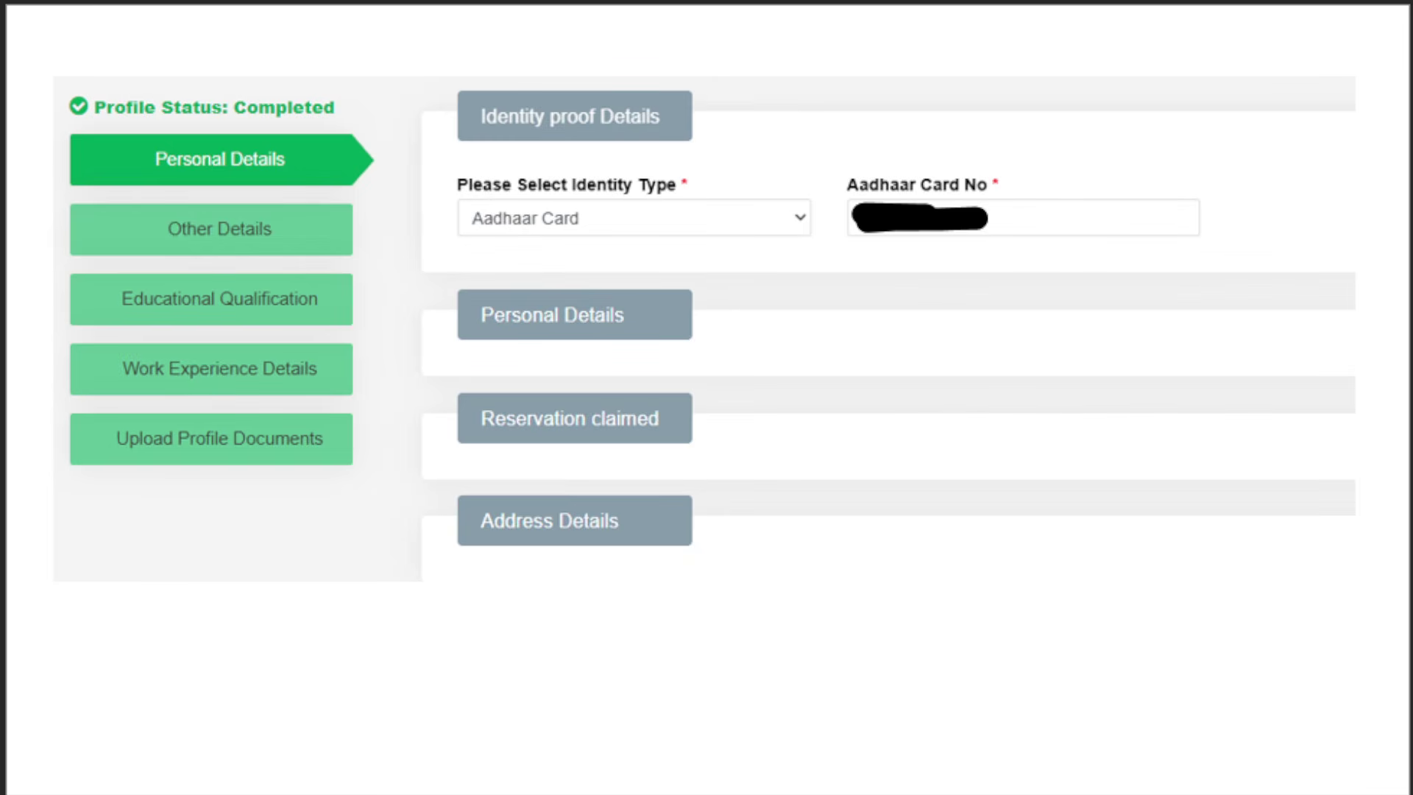
Open Other Details from the profile sidebar to view the eligibility answers.
{"action": "left_click", "coordinate": [211, 229]}
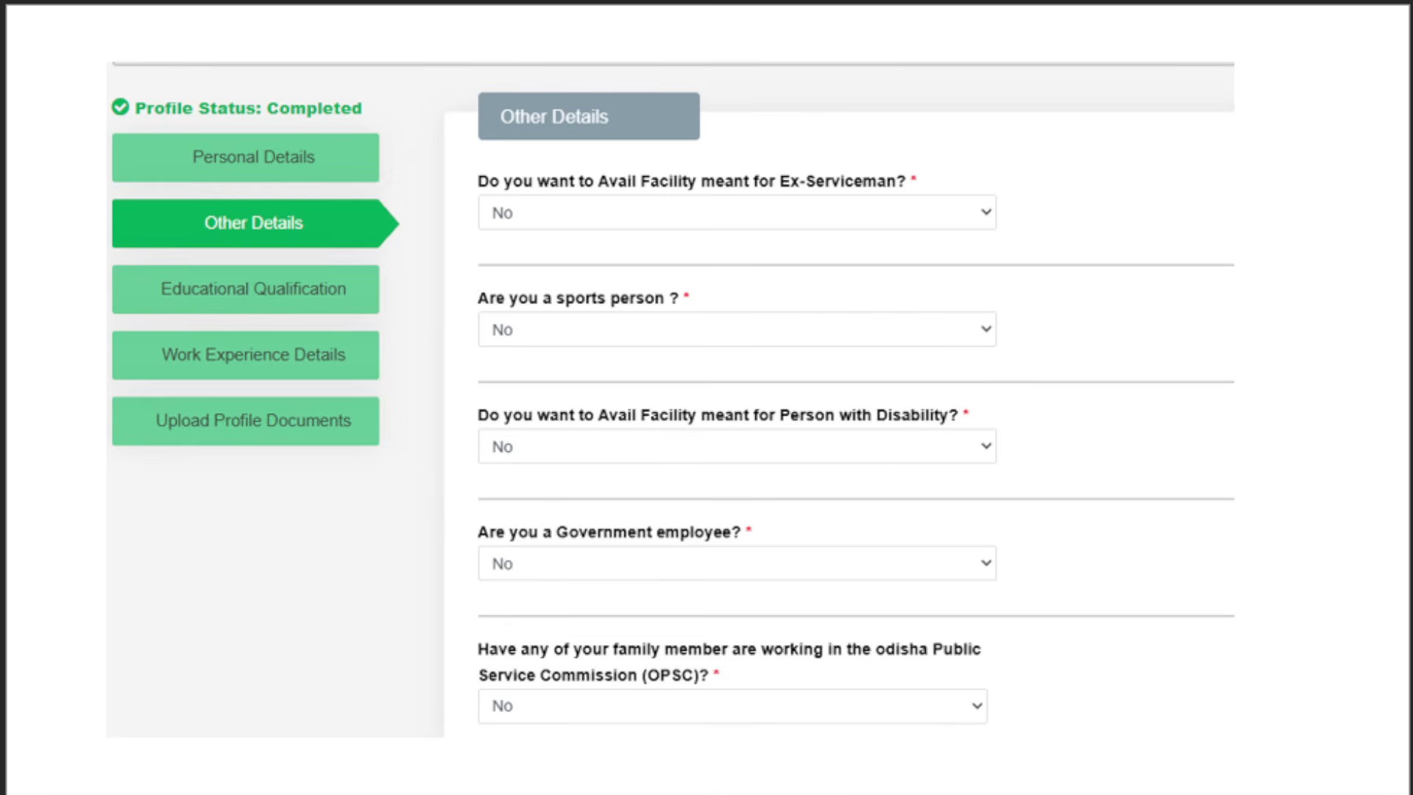
Mark Educational Qualification in red, underline the fourth Odia standard, and undo the date-field loop.
{"action": "left_click_drag", "start_coordinate": [74, 289], "coordinate": [146, 279]}
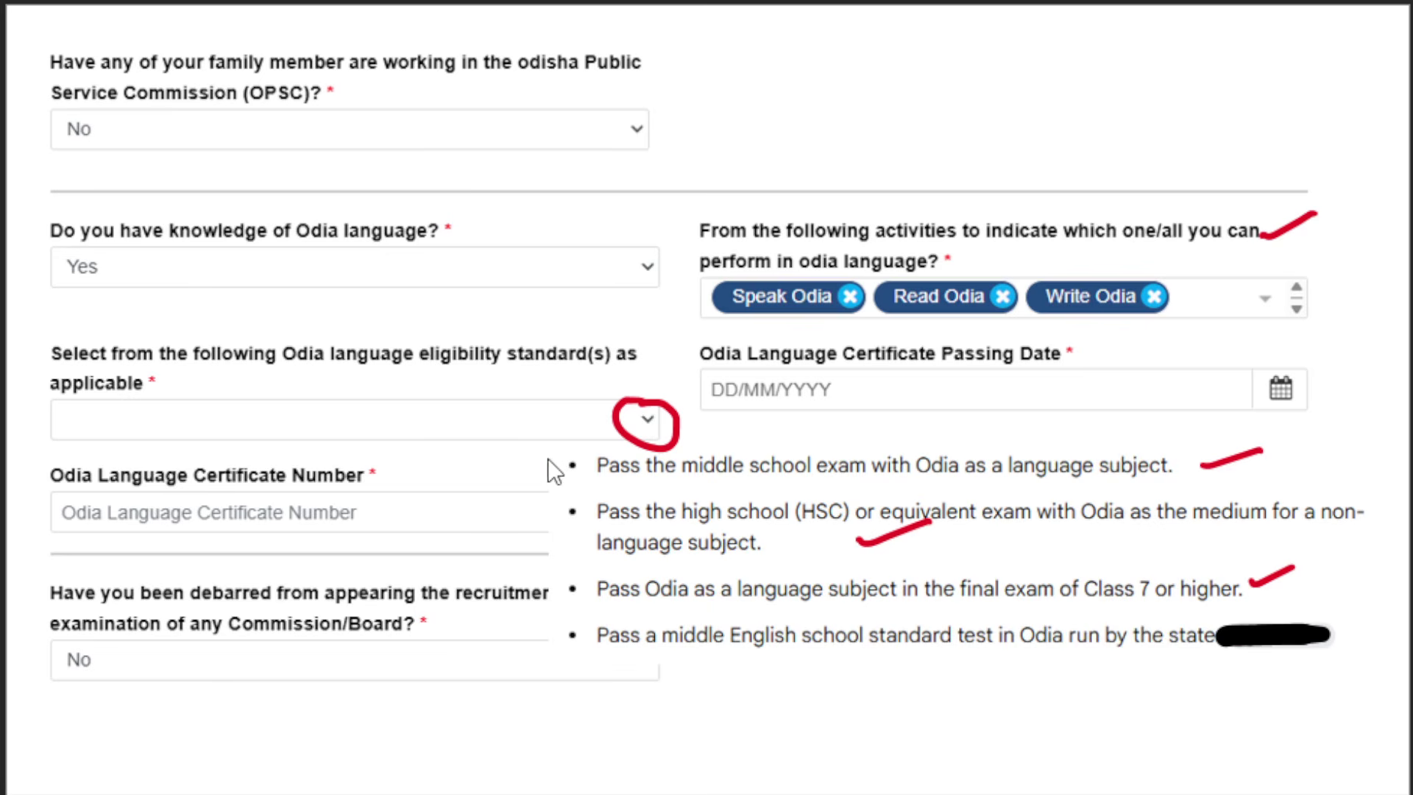
{"action": "mouse_move", "coordinate": [644, 658]}
{"action": "left_mouse_down"}
{"action": "mouse_move", "coordinate": [833, 673]}
{"action": "mouse_move", "coordinate": [1081, 664]}
{"action": "left_mouse_up"}
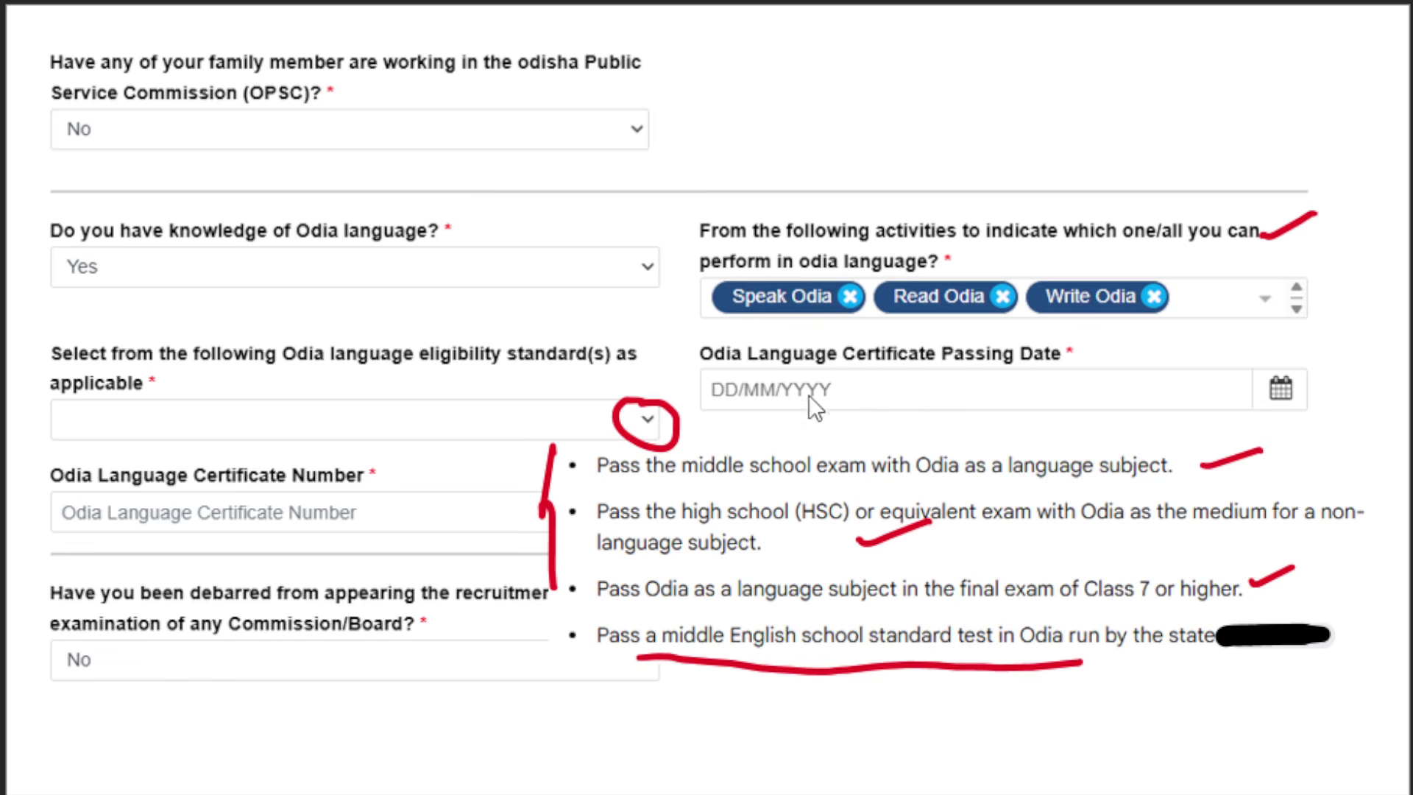
{"action": "mouse_move", "coordinate": [698, 385]}
{"action": "left_mouse_down"}
{"action": "mouse_move", "coordinate": [802, 405]}
{"action": "mouse_move", "coordinate": [810, 386]}
{"action": "left_mouse_up"}
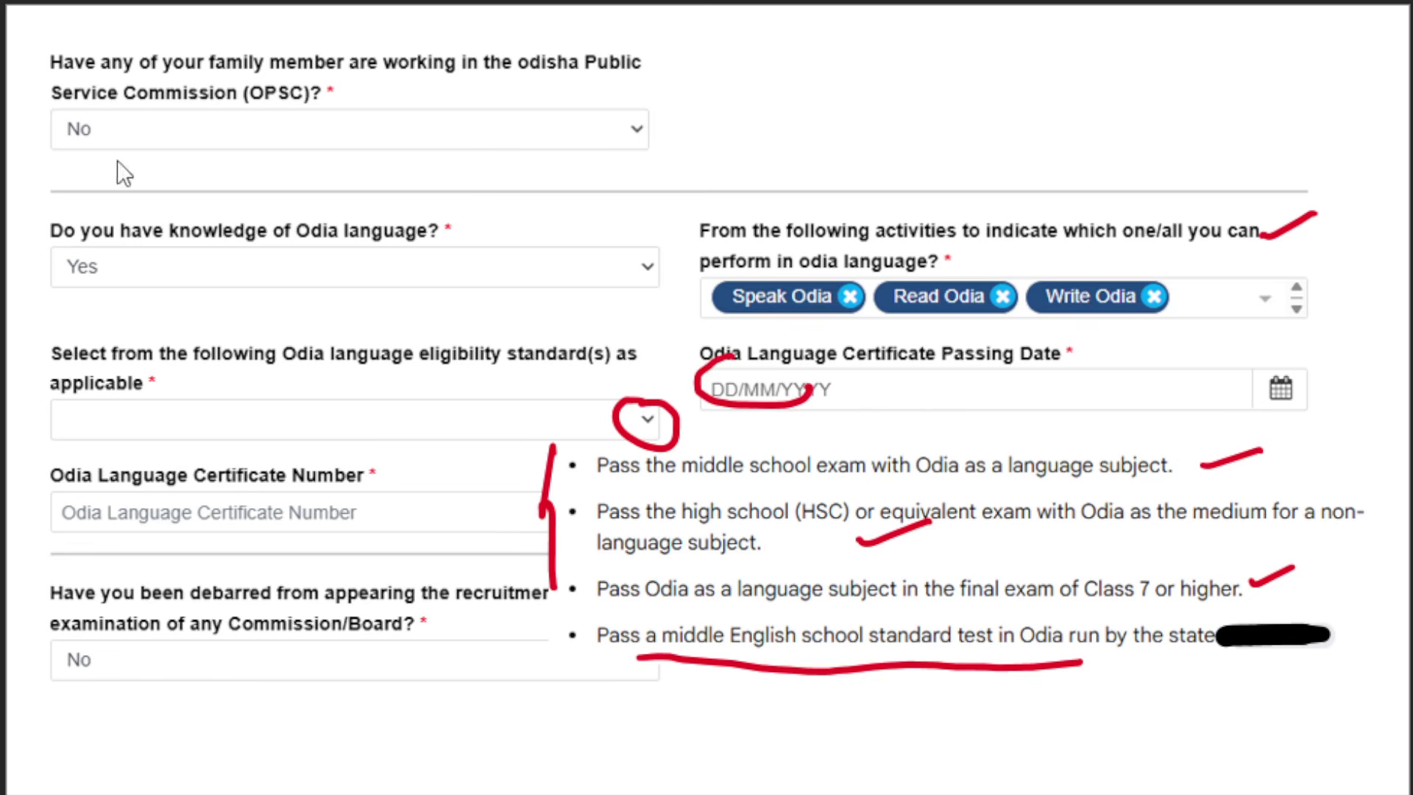
{"action": "key", "text": "ctrl+z"}
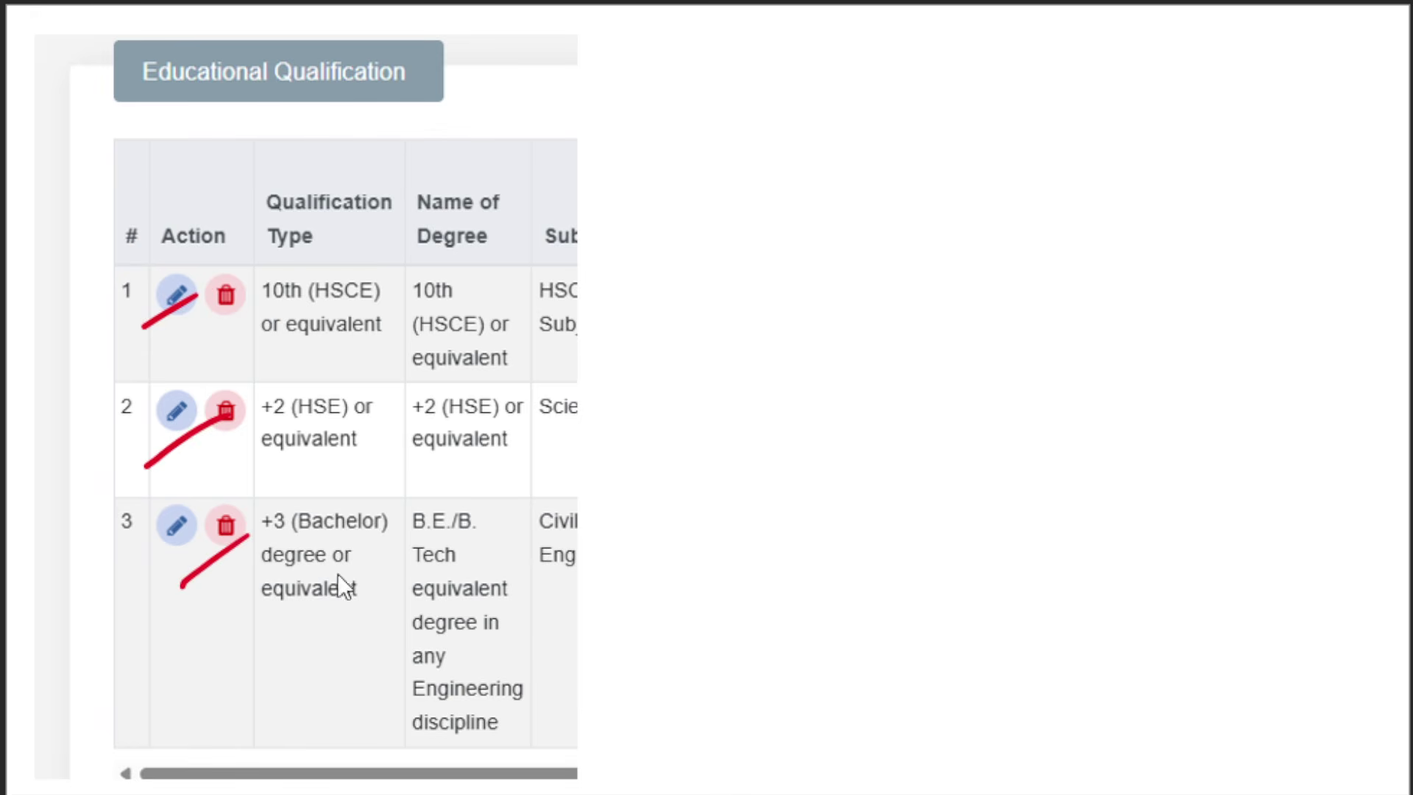
{"action": "left_click_drag", "start_coordinate": [154, 701], "coordinate": [302, 627]}
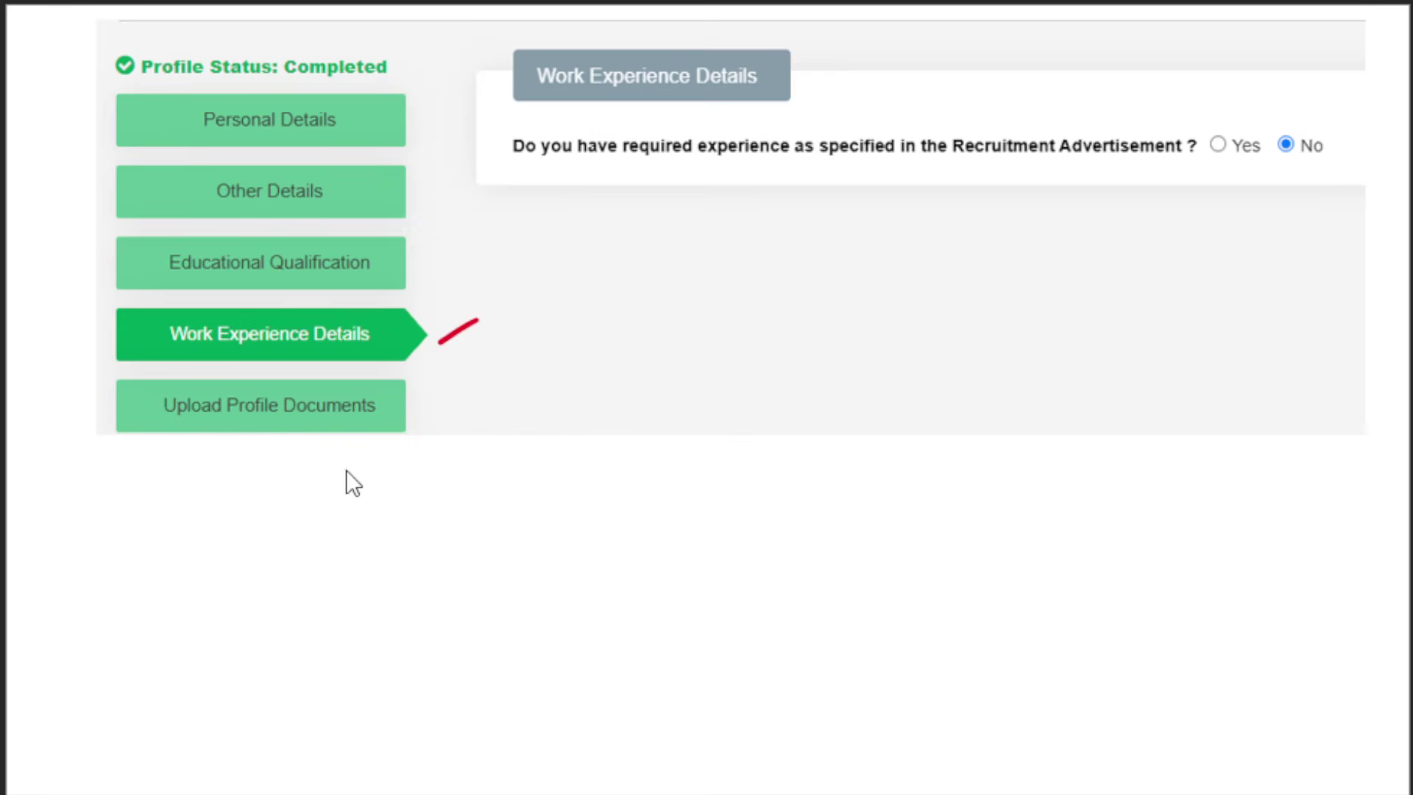
Bracket the work experience question with the red screen pen.
{"action": "left_click_drag", "start_coordinate": [524, 37], "coordinate": [508, 217]}
{"action": "mouse_move", "coordinate": [1354, 92]}
{"action": "left_mouse_down"}
{"action": "mouse_move", "coordinate": [1369, 140]}
{"action": "mouse_move", "coordinate": [1334, 218]}
{"action": "left_mouse_up"}
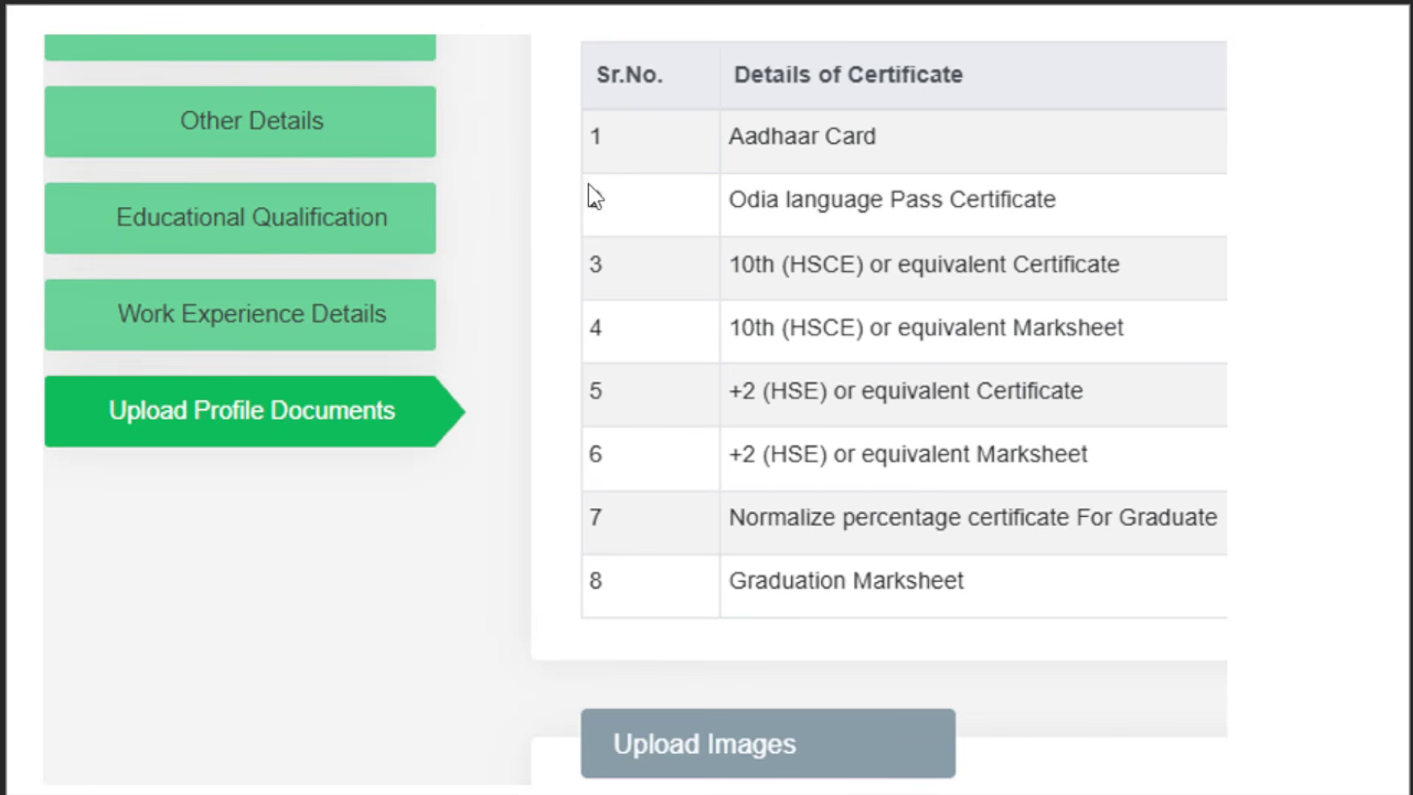
Tick the certificate rows and underline the +2 and equivalent certificate and marksheet requirements.
{"action": "left_click_drag", "start_coordinate": [548, 149], "coordinate": [629, 112]}
{"action": "left_click_drag", "start_coordinate": [557, 207], "coordinate": [656, 176]}
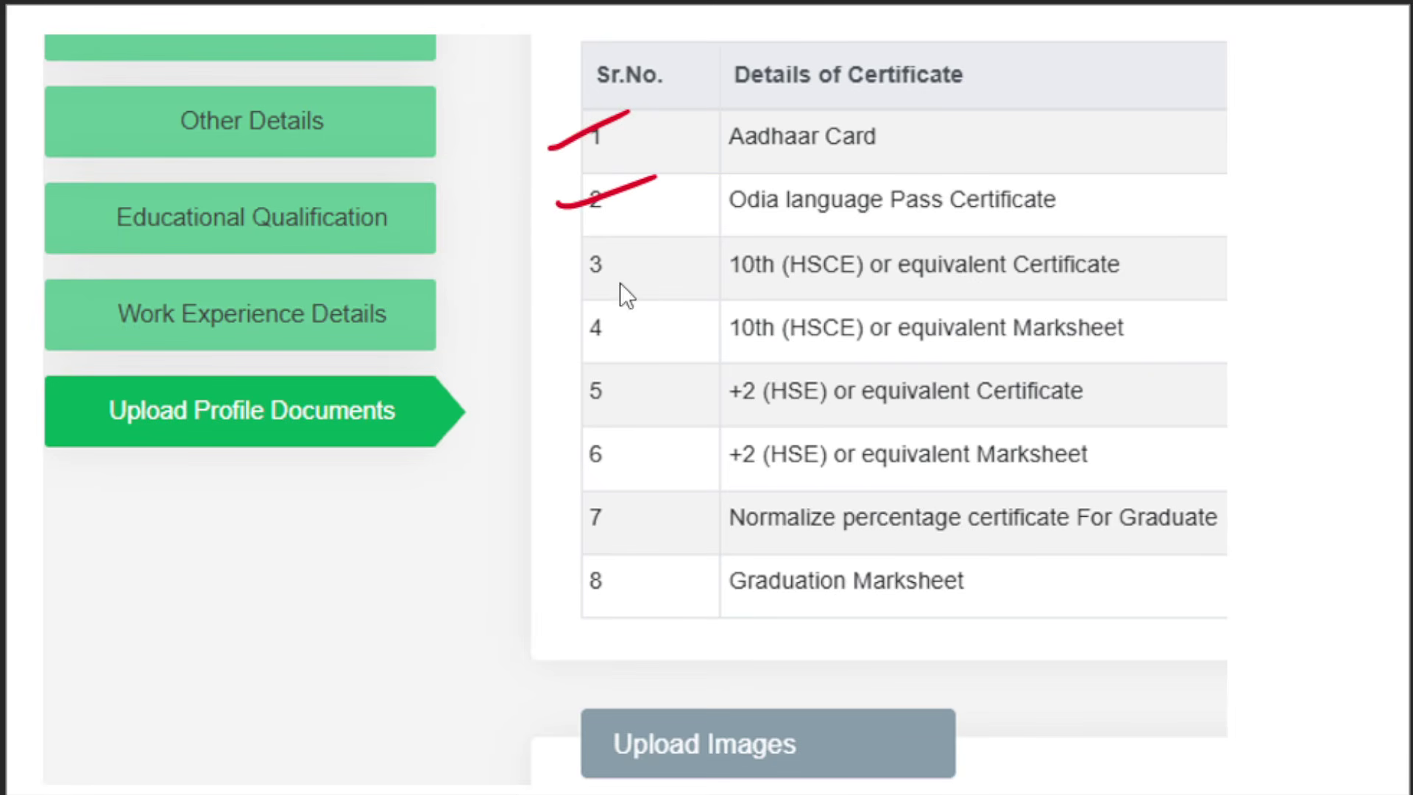
{"action": "left_click_drag", "start_coordinate": [600, 268], "coordinate": [640, 245]}
{"action": "left_click_drag", "start_coordinate": [550, 331], "coordinate": [551, 332]}
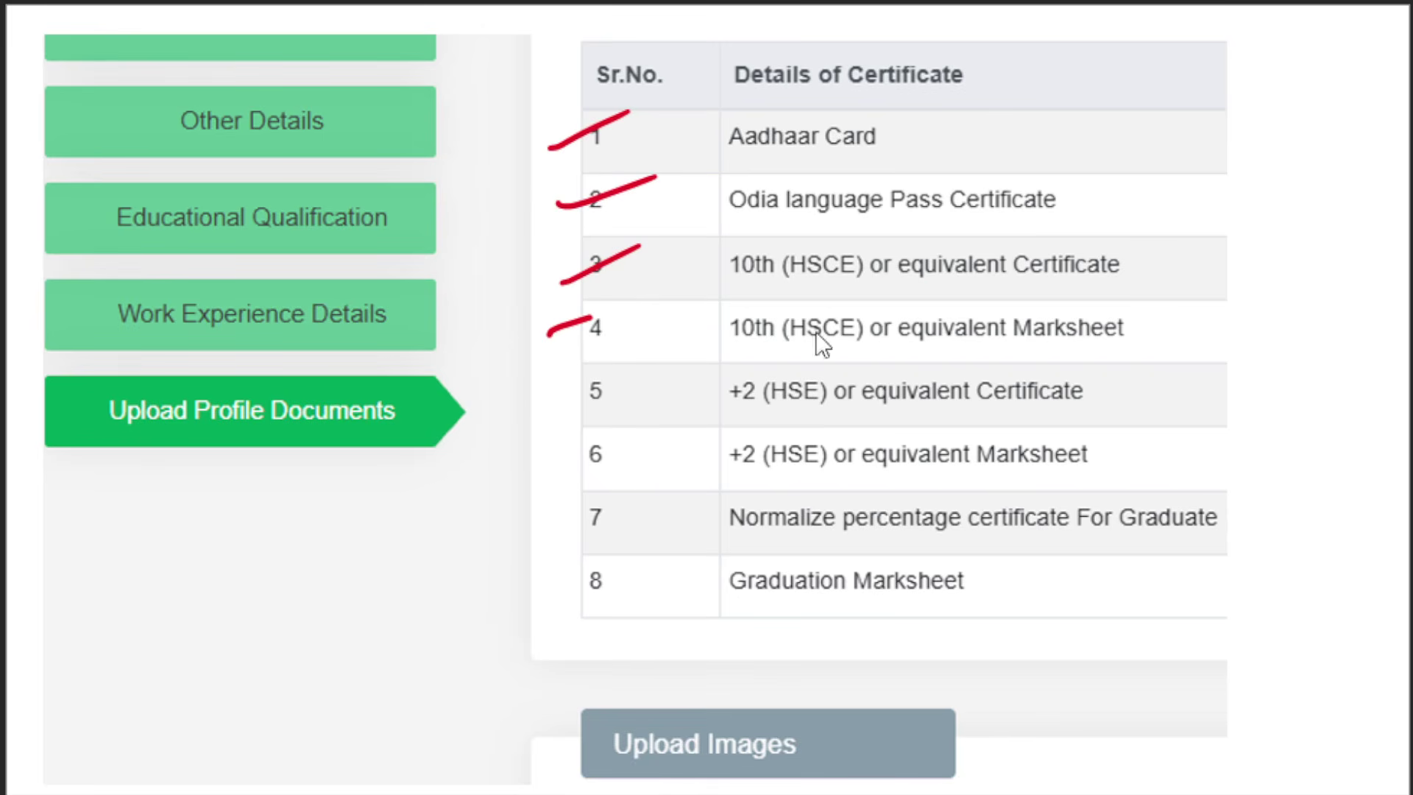
{"action": "left_click_drag", "start_coordinate": [913, 357], "coordinate": [1088, 354]}
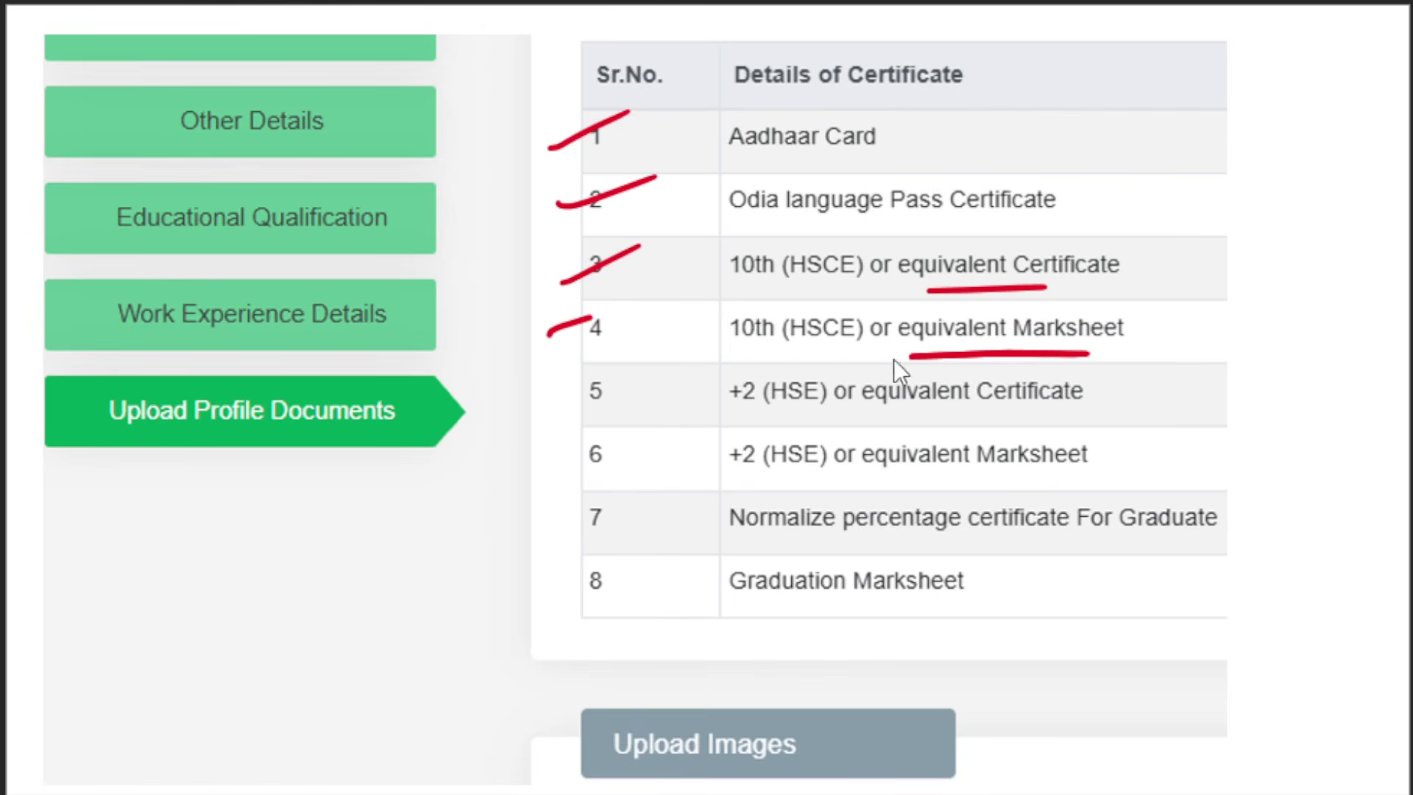
{"action": "left_click_drag", "start_coordinate": [919, 419], "coordinate": [796, 425]}
{"action": "left_click_drag", "start_coordinate": [857, 487], "coordinate": [992, 486]}
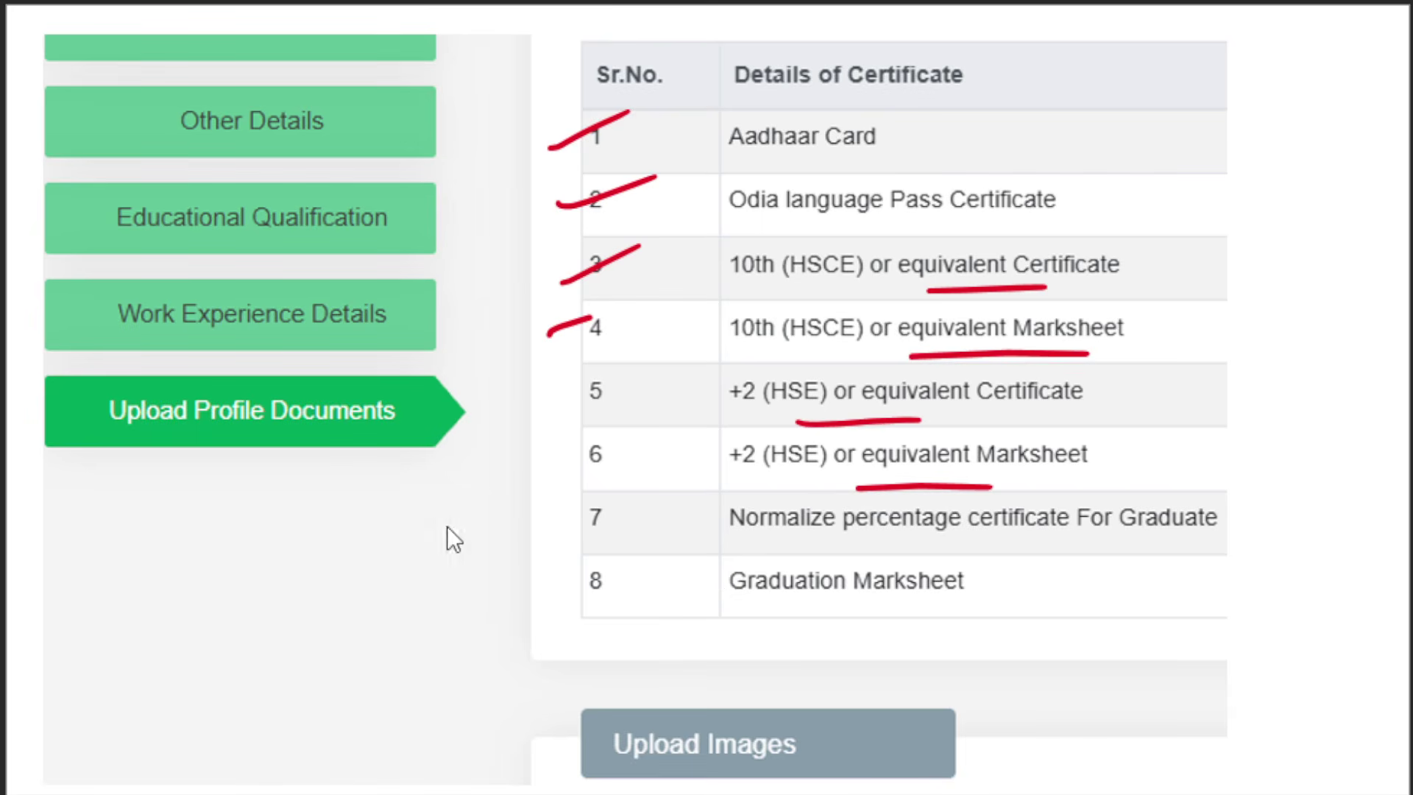
Write the note 'Btech c.gp ÷ ( )' beside the documents list.
{"action": "mouse_move", "coordinate": [171, 508]}
{"action": "left_mouse_down"}
{"action": "mouse_move", "coordinate": [193, 540]}
{"action": "mouse_move", "coordinate": [296, 518]}
{"action": "left_mouse_up"}
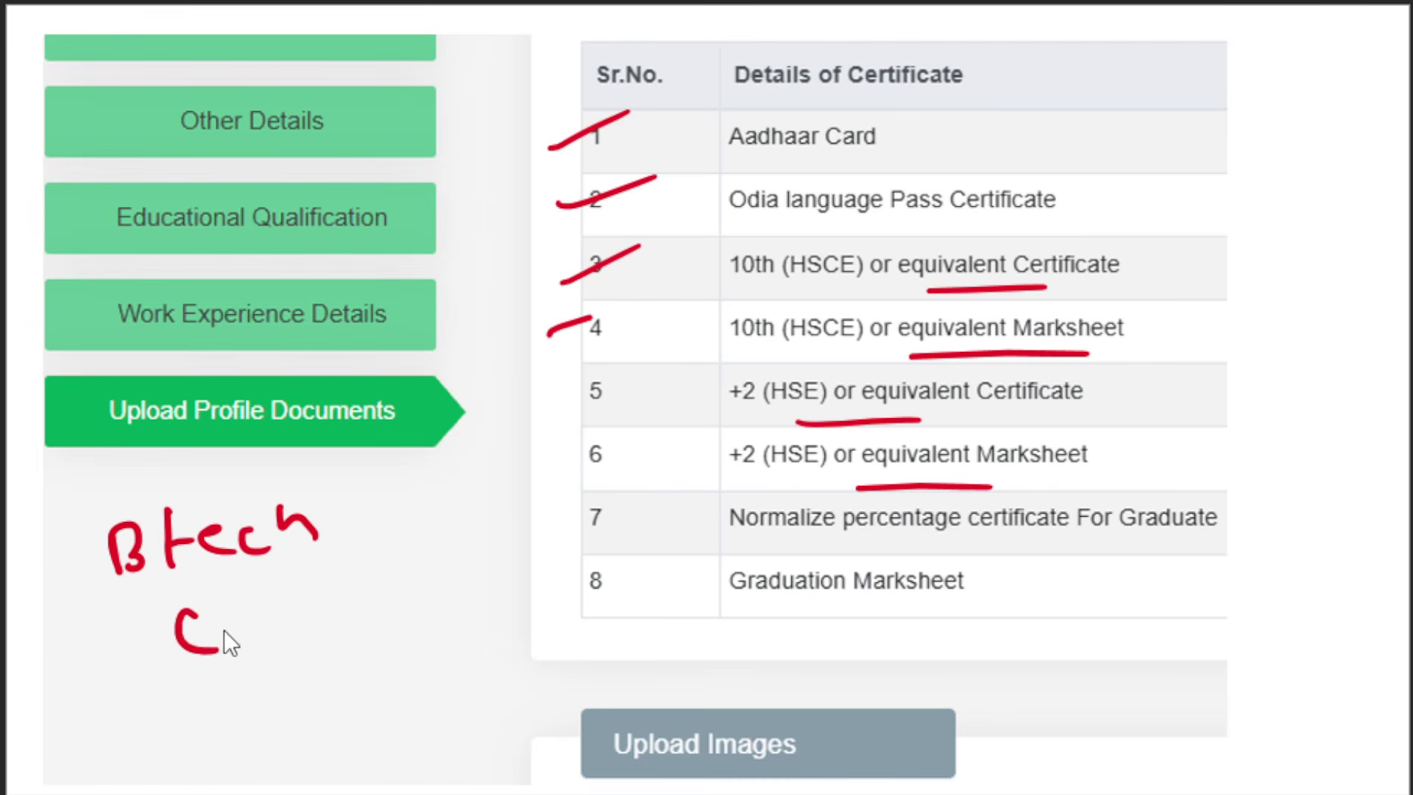
{"action": "left_click_drag", "start_coordinate": [285, 621], "coordinate": [296, 615]}
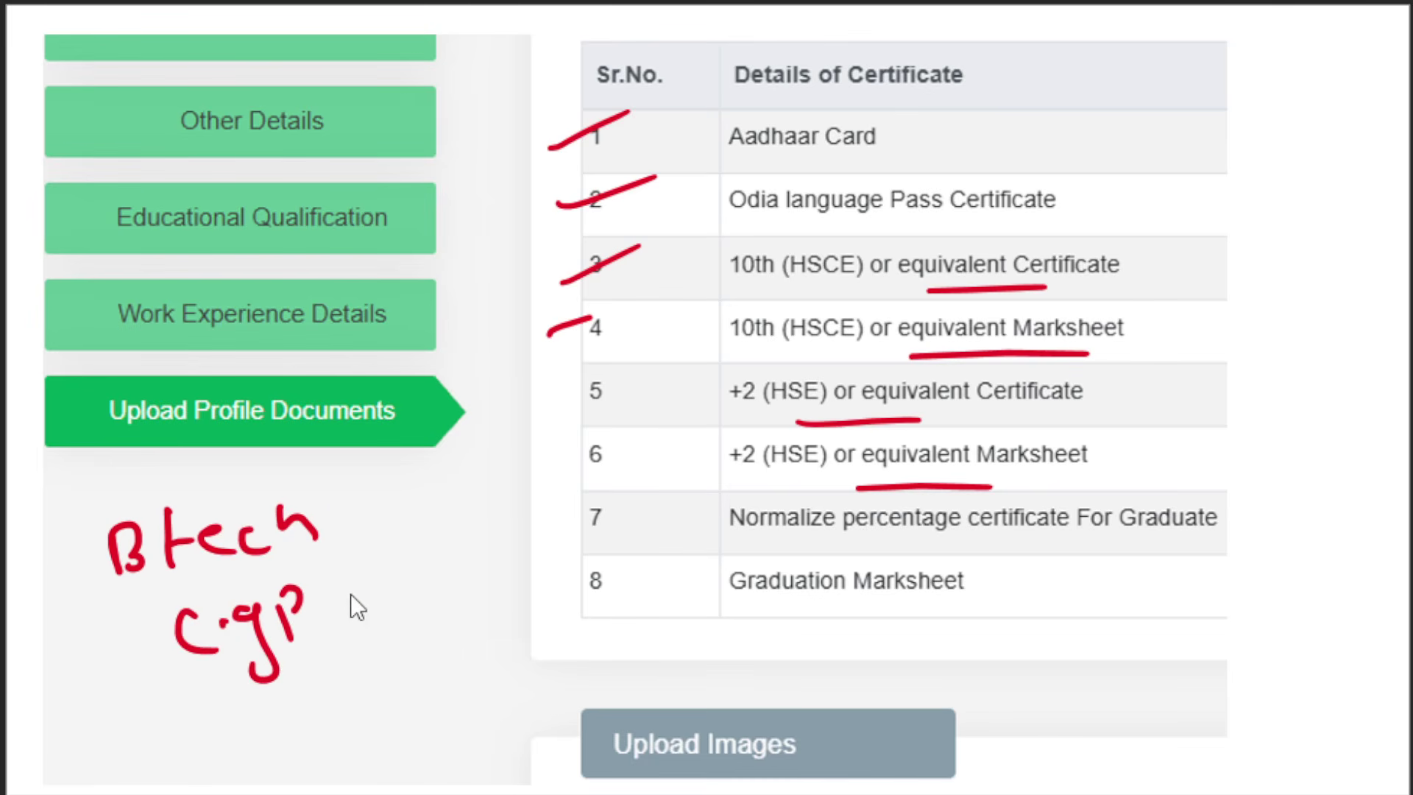
{"action": "left_click_drag", "start_coordinate": [390, 580], "coordinate": [427, 568]}
{"action": "left_click", "coordinate": [379, 548]}
{"action": "left_click", "coordinate": [390, 600]}
{"action": "left_click_drag", "start_coordinate": [465, 524], "coordinate": [484, 585]}
{"action": "left_click_drag", "start_coordinate": [524, 506], "coordinate": [545, 568]}
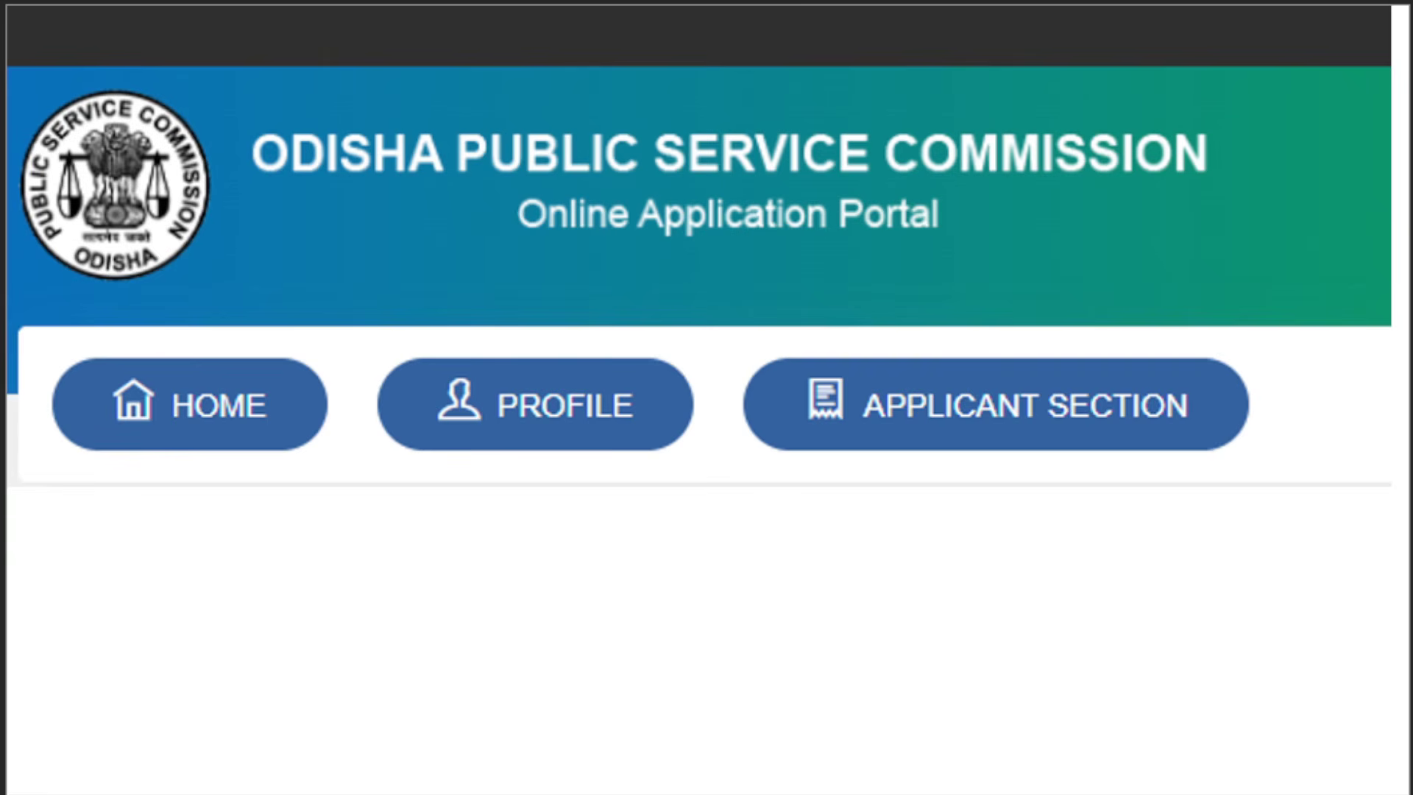
Point out the Applicant Section and circle the Assistant Executive Engineer (Civil) advertisement card.
{"action": "mouse_move", "coordinate": [833, 326]}
{"action": "left_mouse_down"}
{"action": "mouse_move", "coordinate": [819, 325]}
{"action": "mouse_move", "coordinate": [785, 480]}
{"action": "mouse_move", "coordinate": [1236, 449]}
{"action": "mouse_move", "coordinate": [846, 328]}
{"action": "mouse_move", "coordinate": [746, 340]}
{"action": "left_mouse_up"}
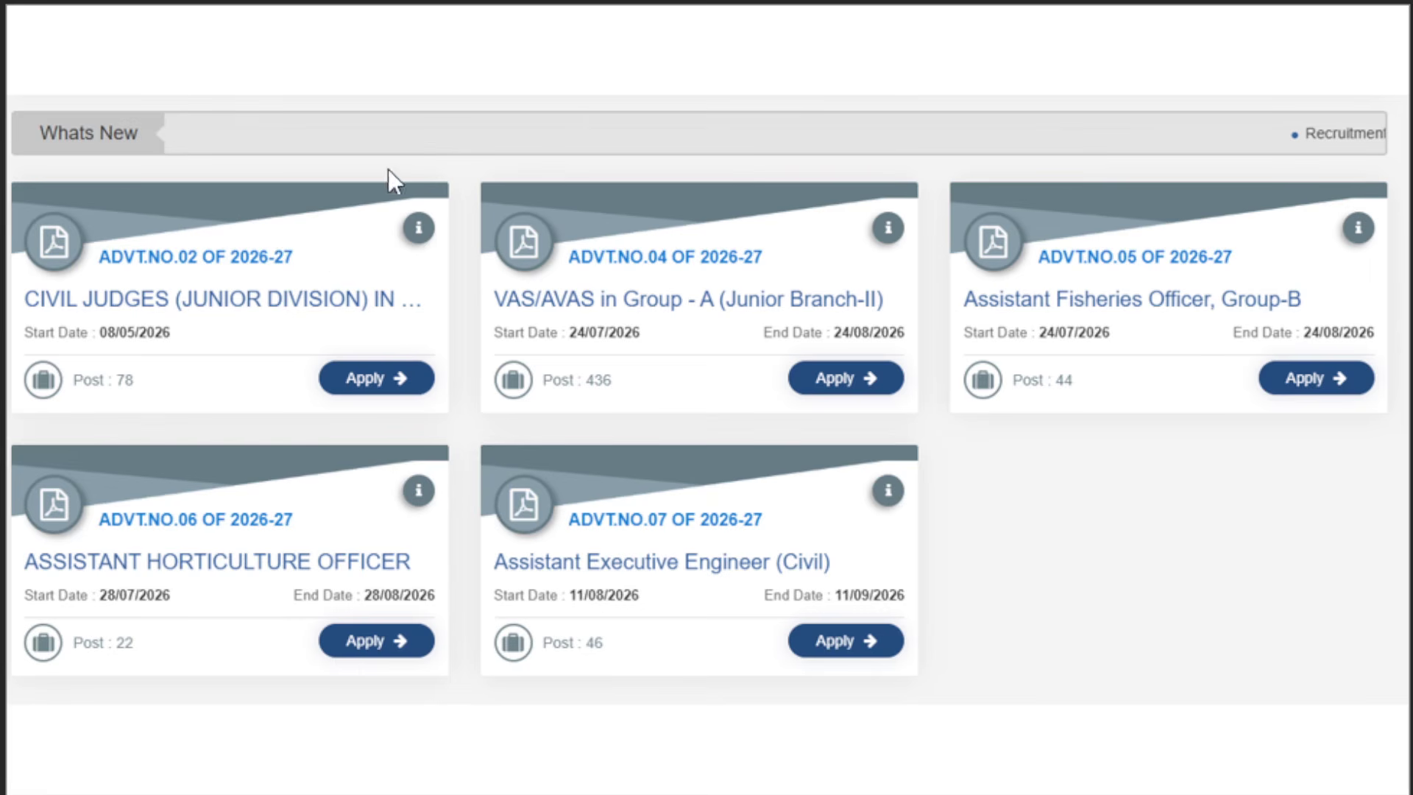
{"action": "left_click_drag", "start_coordinate": [331, 252], "coordinate": [339, 243]}
{"action": "mouse_move", "coordinate": [475, 486]}
{"action": "left_mouse_down"}
{"action": "mouse_move", "coordinate": [614, 671]}
{"action": "mouse_move", "coordinate": [905, 595]}
{"action": "mouse_move", "coordinate": [713, 438]}
{"action": "mouse_move", "coordinate": [518, 452]}
{"action": "left_mouse_up"}
Tick the AEE (Civil) ADVT.NO.07 card and apply, triggering the qualification error.
{"action": "left_click_drag", "start_coordinate": [886, 531], "coordinate": [970, 497]}
{"action": "left_click", "coordinate": [909, 546]}
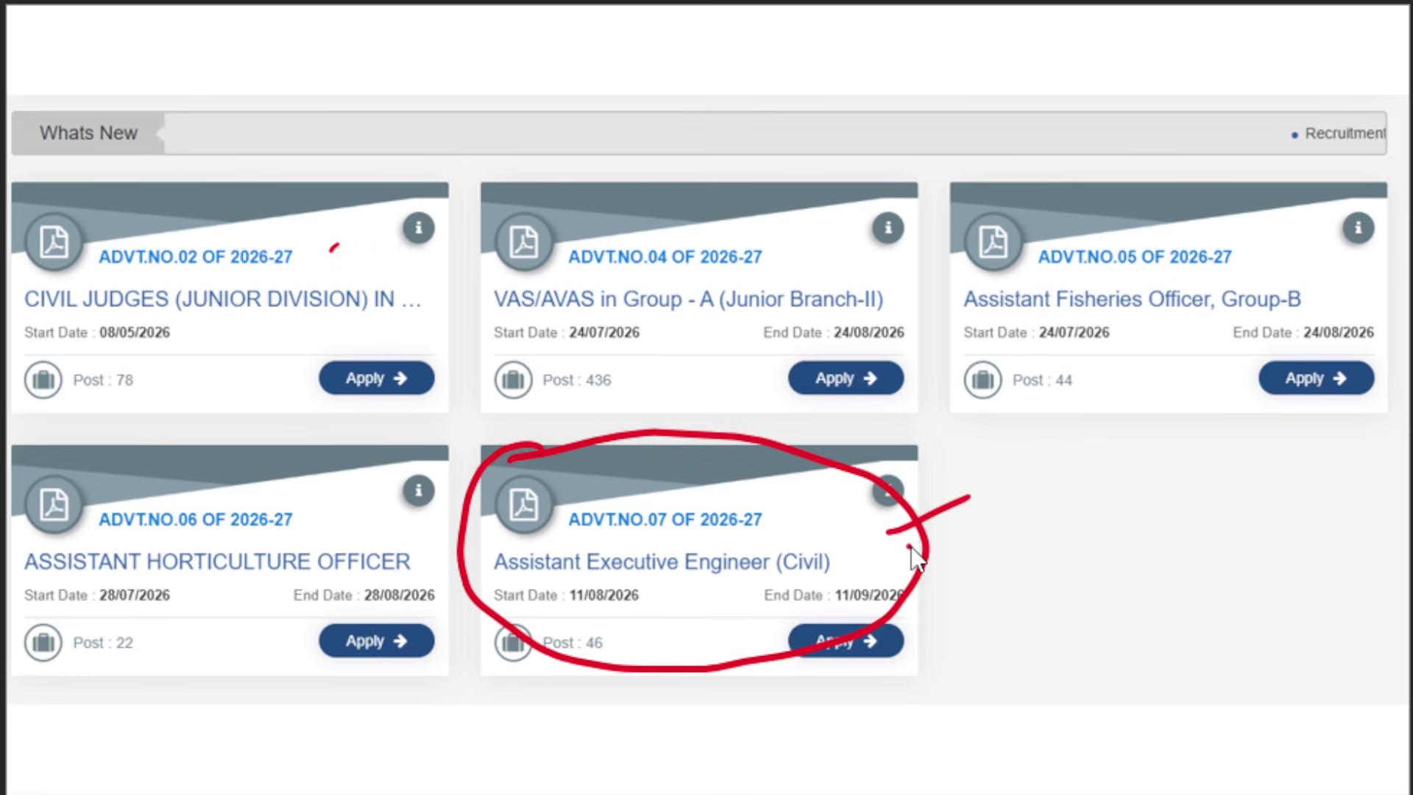
{"action": "mouse_move", "coordinate": [845, 598]}
{"action": "left_mouse_down"}
{"action": "mouse_move", "coordinate": [898, 690]}
{"action": "mouse_move", "coordinate": [795, 610]}
{"action": "left_mouse_up"}
{"action": "left_click_drag", "start_coordinate": [883, 646], "coordinate": [896, 644]}
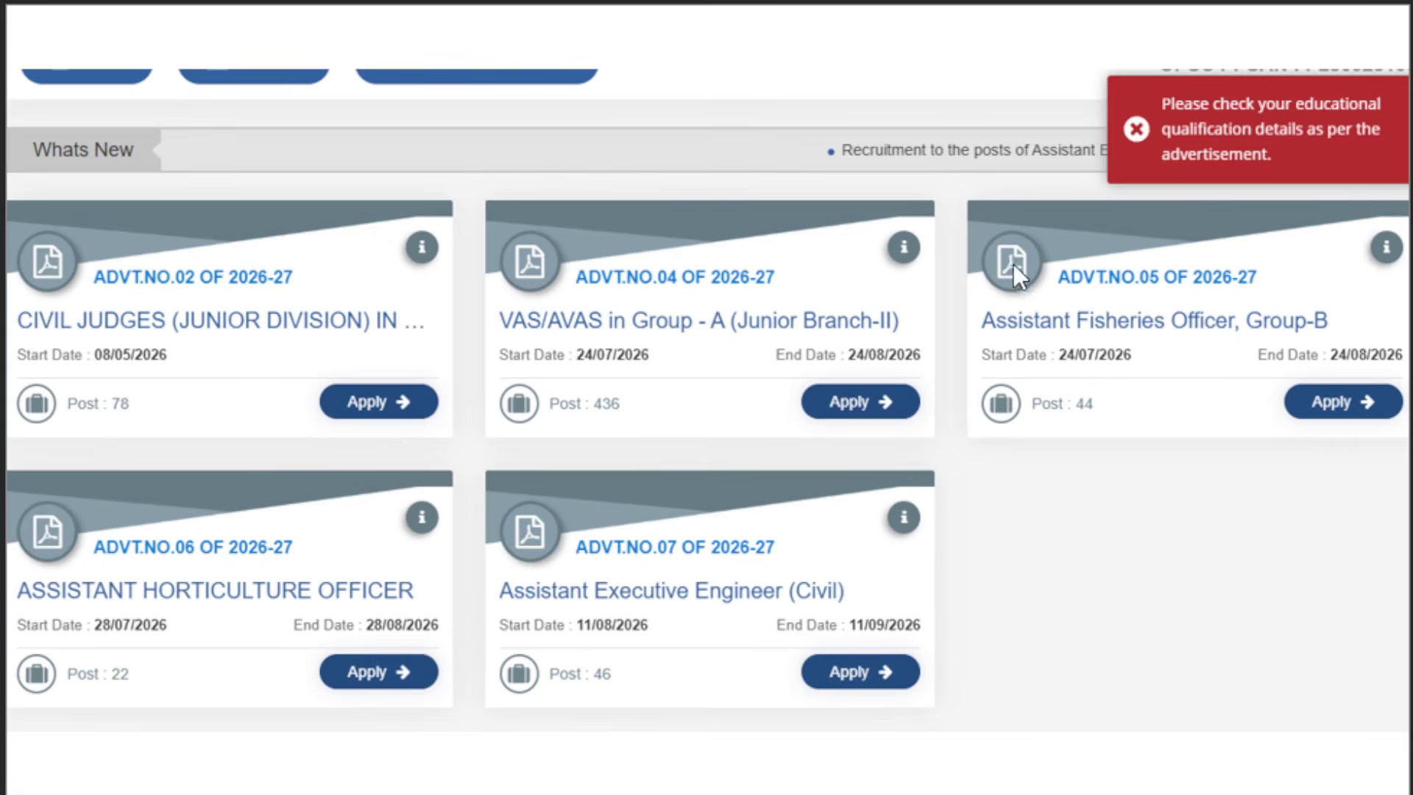
Circle the educational qualification error toast and underline its reference to the advertisement.
{"action": "mouse_move", "coordinate": [1082, 173]}
{"action": "left_mouse_down"}
{"action": "mouse_move", "coordinate": [1217, 240]}
{"action": "mouse_move", "coordinate": [1314, 237]}
{"action": "left_mouse_up"}
{"action": "left_click_drag", "start_coordinate": [1096, 50], "coordinate": [1234, 42]}
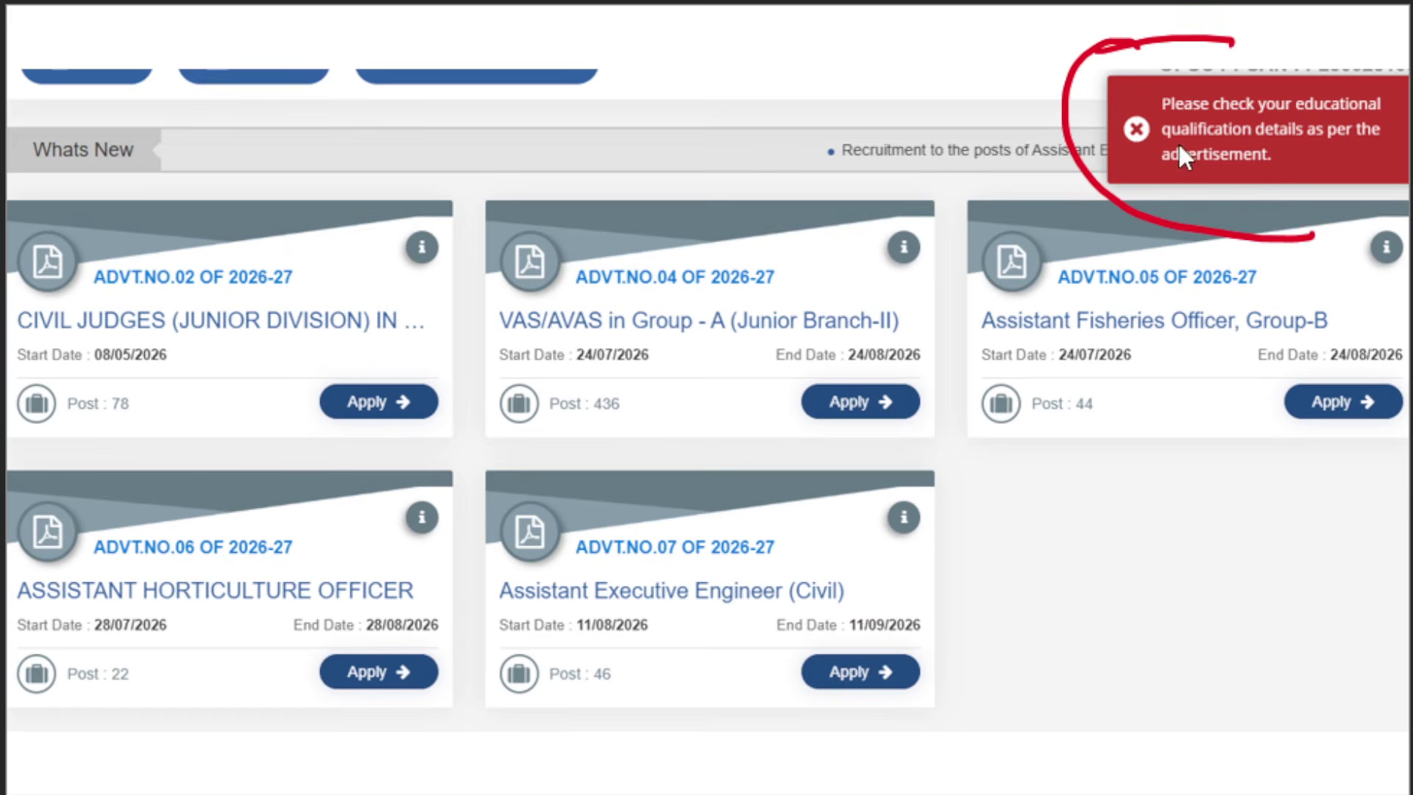
{"action": "left_click_drag", "start_coordinate": [1194, 145], "coordinate": [1318, 144]}
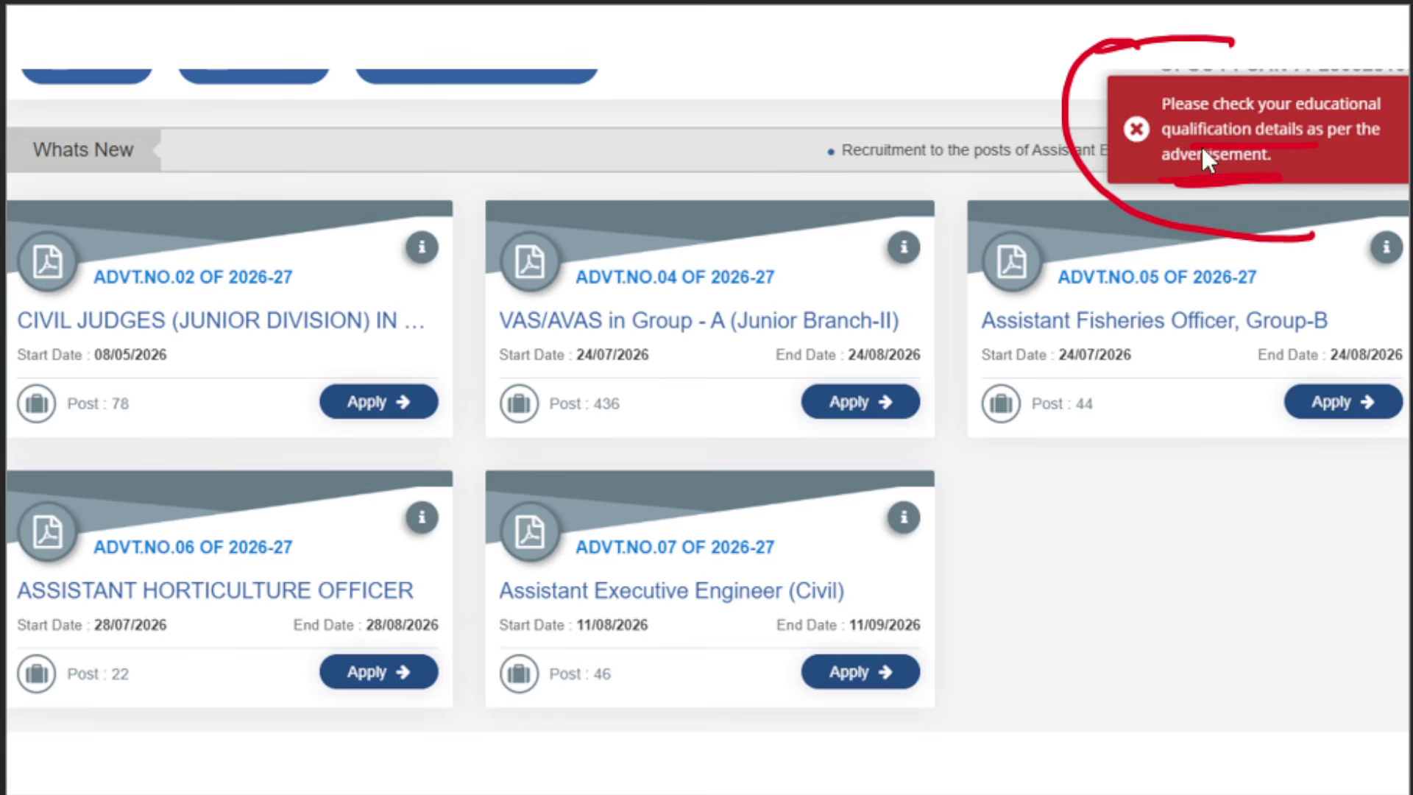
{"action": "mouse_move", "coordinate": [1154, 70]}
{"action": "left_mouse_down"}
{"action": "mouse_move", "coordinate": [1233, 40]}
{"action": "mouse_move", "coordinate": [1077, 78]}
{"action": "mouse_move", "coordinate": [1131, 212]}
{"action": "mouse_move", "coordinate": [1262, 273]}
{"action": "mouse_move", "coordinate": [1067, 96]}
{"action": "mouse_move", "coordinate": [1075, 81]}
{"action": "mouse_move", "coordinate": [1097, 85]}
{"action": "left_mouse_up"}
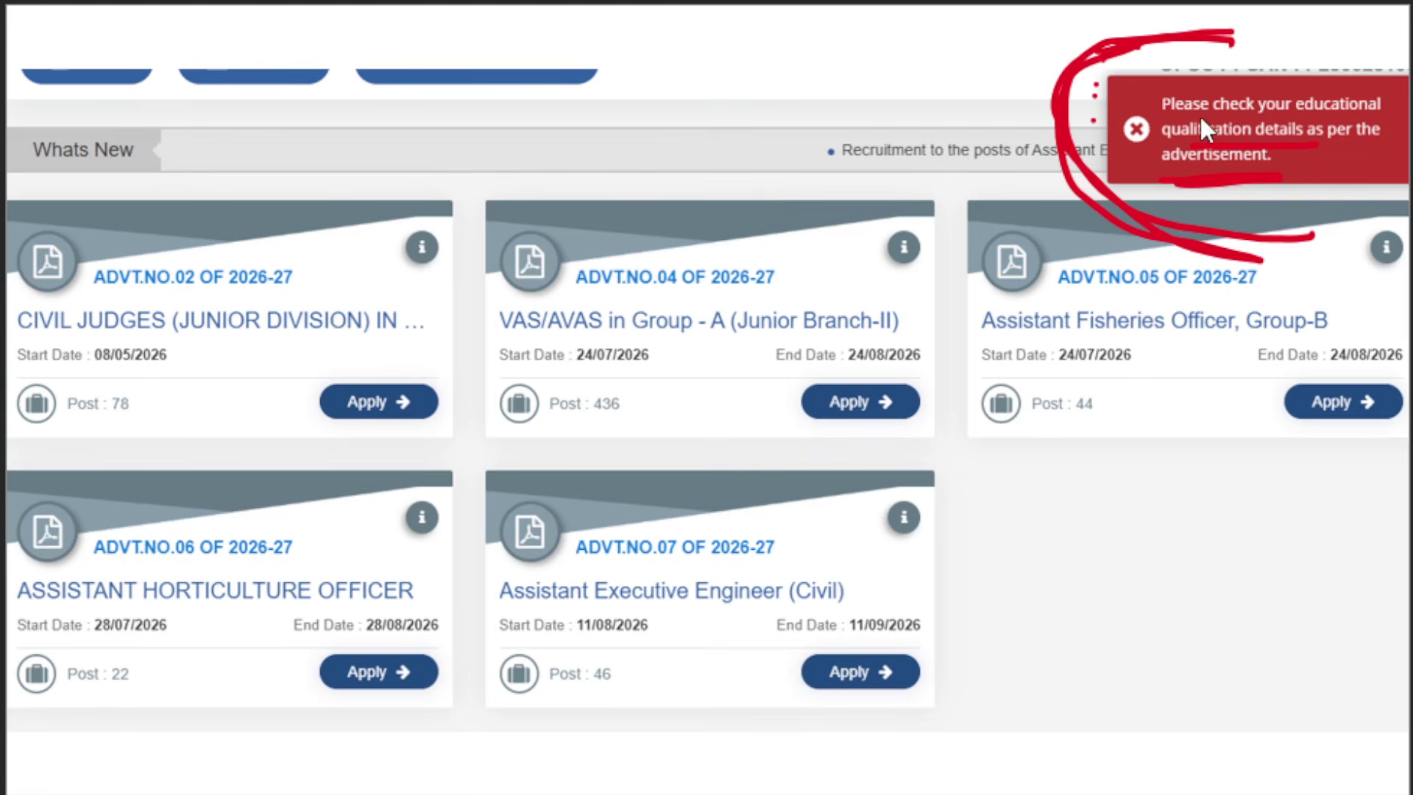
{"action": "left_click_drag", "start_coordinate": [1177, 117], "coordinate": [1250, 115]}
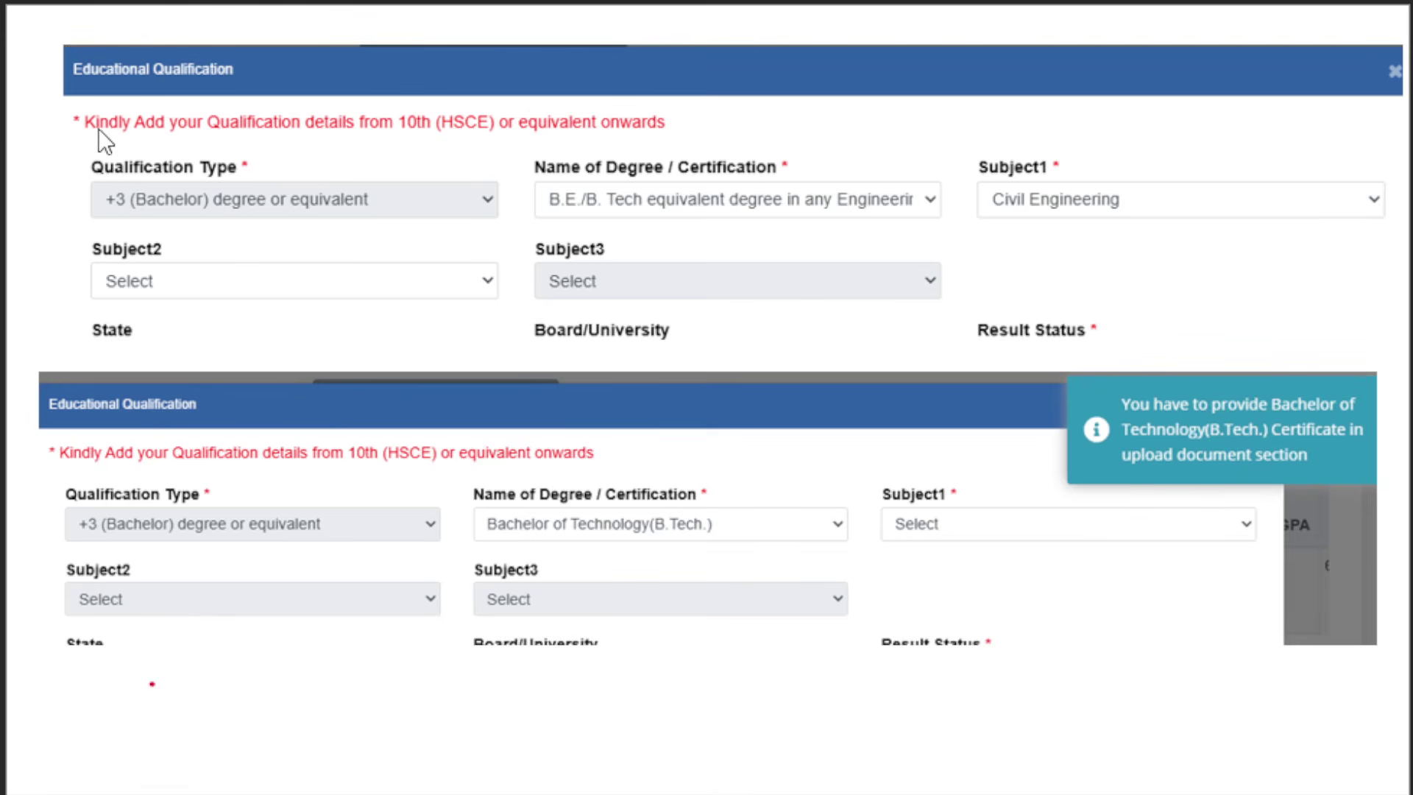
Circle the hint about qualifications from 10th onwards and underline the +3 (Bachelor) qualification type.
{"action": "left_click_drag", "start_coordinate": [51, 92], "coordinate": [40, 152]}
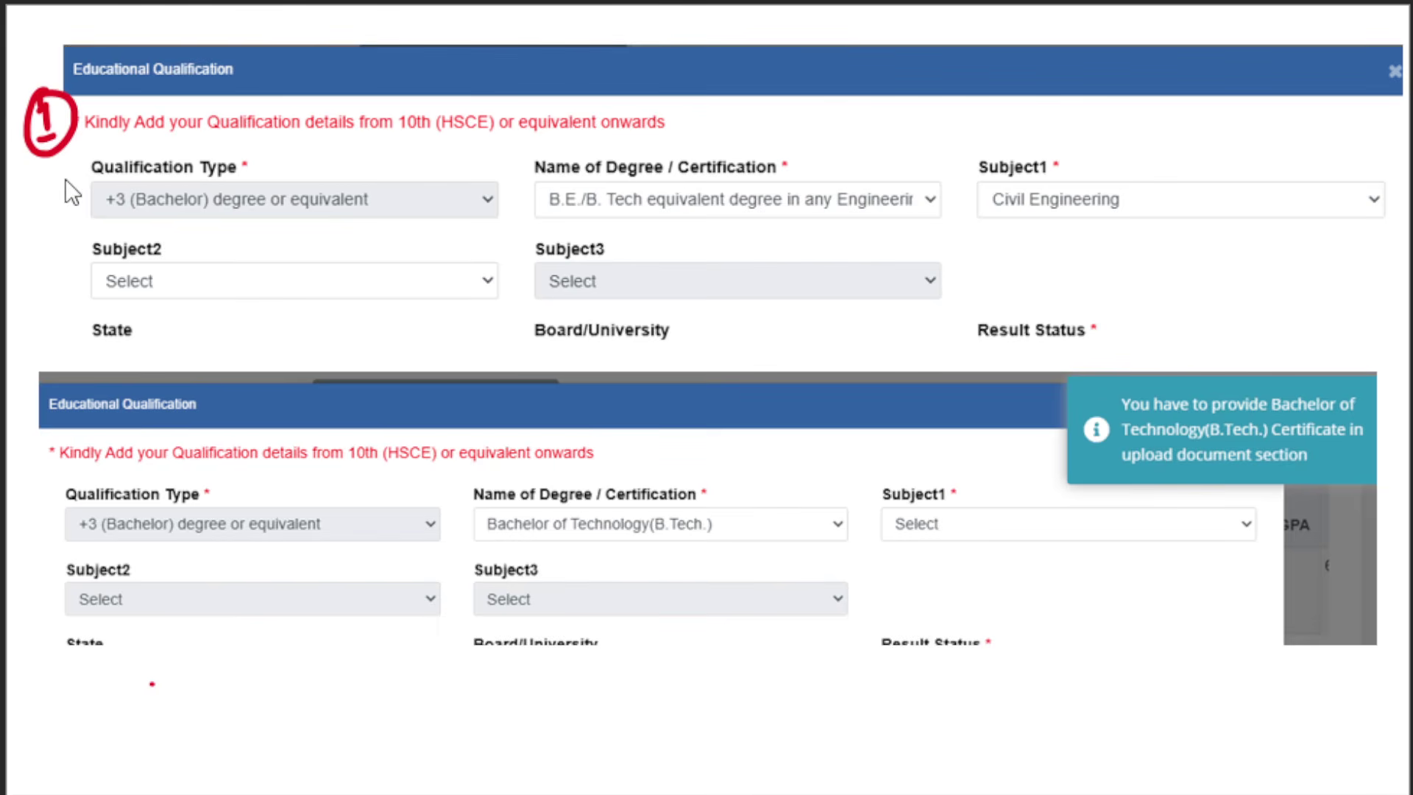
{"action": "left_click_drag", "start_coordinate": [109, 218], "coordinate": [177, 217]}
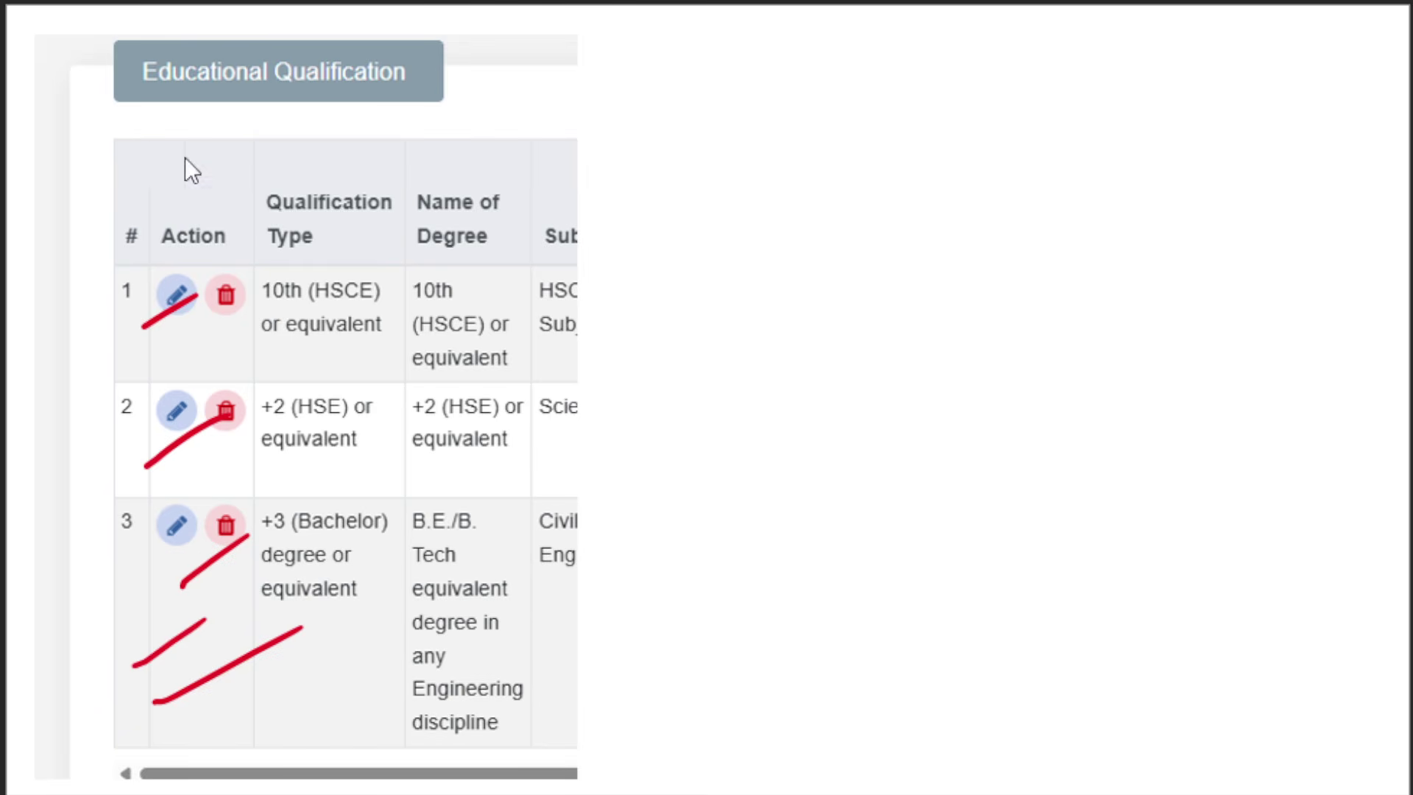
Underline and circle the Educational Qualification heading, then mark the bachelor's degree row.
{"action": "left_click_drag", "start_coordinate": [145, 126], "coordinate": [337, 117]}
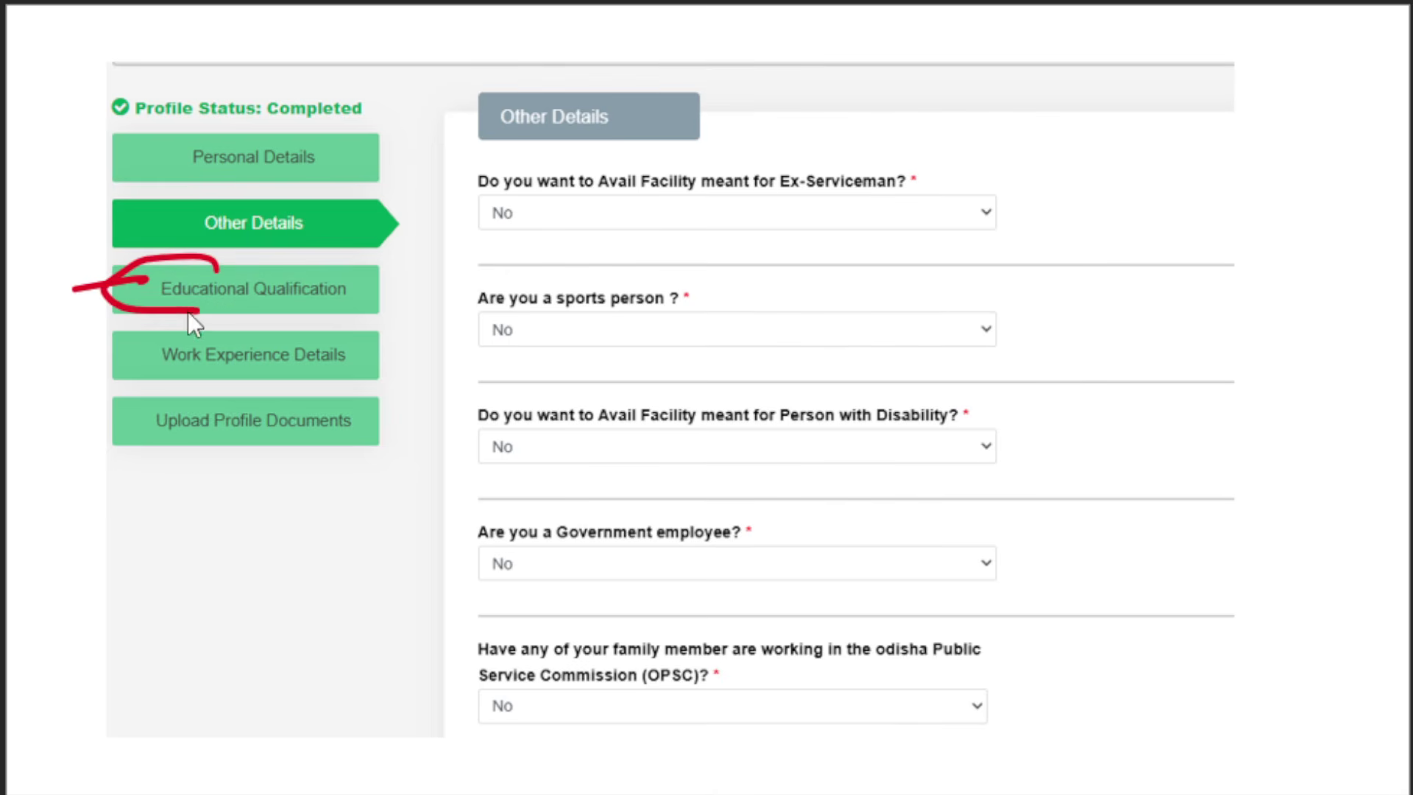
{"action": "mouse_move", "coordinate": [187, 311]}
{"action": "left_mouse_down"}
{"action": "mouse_move", "coordinate": [258, 259]}
{"action": "mouse_move", "coordinate": [158, 273]}
{"action": "left_mouse_up"}
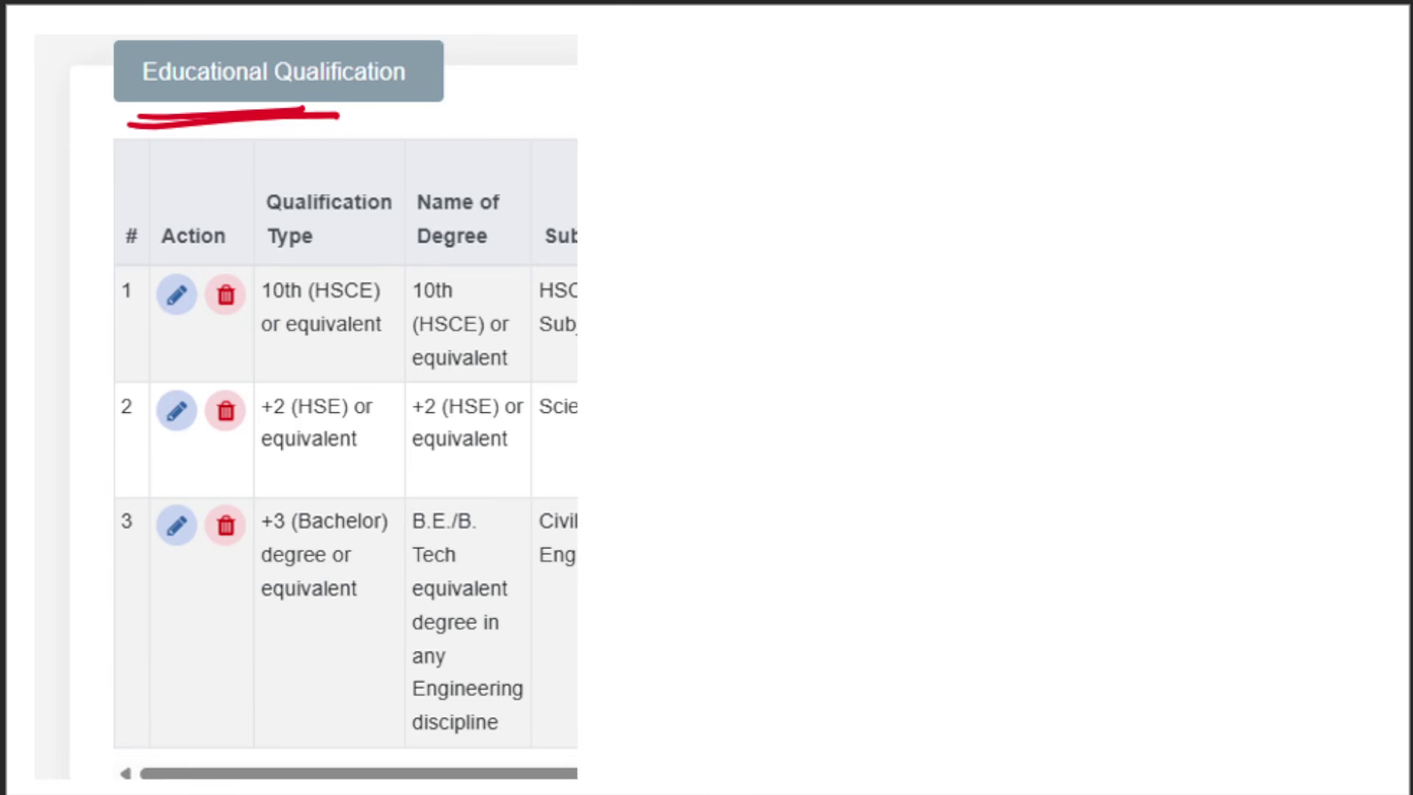
{"action": "left_click_drag", "start_coordinate": [150, 533], "coordinate": [221, 622]}
{"action": "mouse_move", "coordinate": [158, 666]}
{"action": "left_mouse_down"}
{"action": "mouse_move", "coordinate": [173, 691]}
{"action": "mouse_move", "coordinate": [221, 647]}
{"action": "mouse_move", "coordinate": [284, 696]}
{"action": "mouse_move", "coordinate": [301, 681]}
{"action": "left_mouse_up"}
Handwrite 'edit' beside row 3 and underline it.
{"action": "left_click", "coordinate": [259, 661]}
{"action": "left_click_drag", "start_coordinate": [319, 670], "coordinate": [328, 675]}
{"action": "left_click_drag", "start_coordinate": [184, 724], "coordinate": [309, 699]}
{"action": "left_click_drag", "start_coordinate": [193, 734], "coordinate": [297, 710]}
{"action": "left_click_drag", "start_coordinate": [163, 626], "coordinate": [274, 617]}
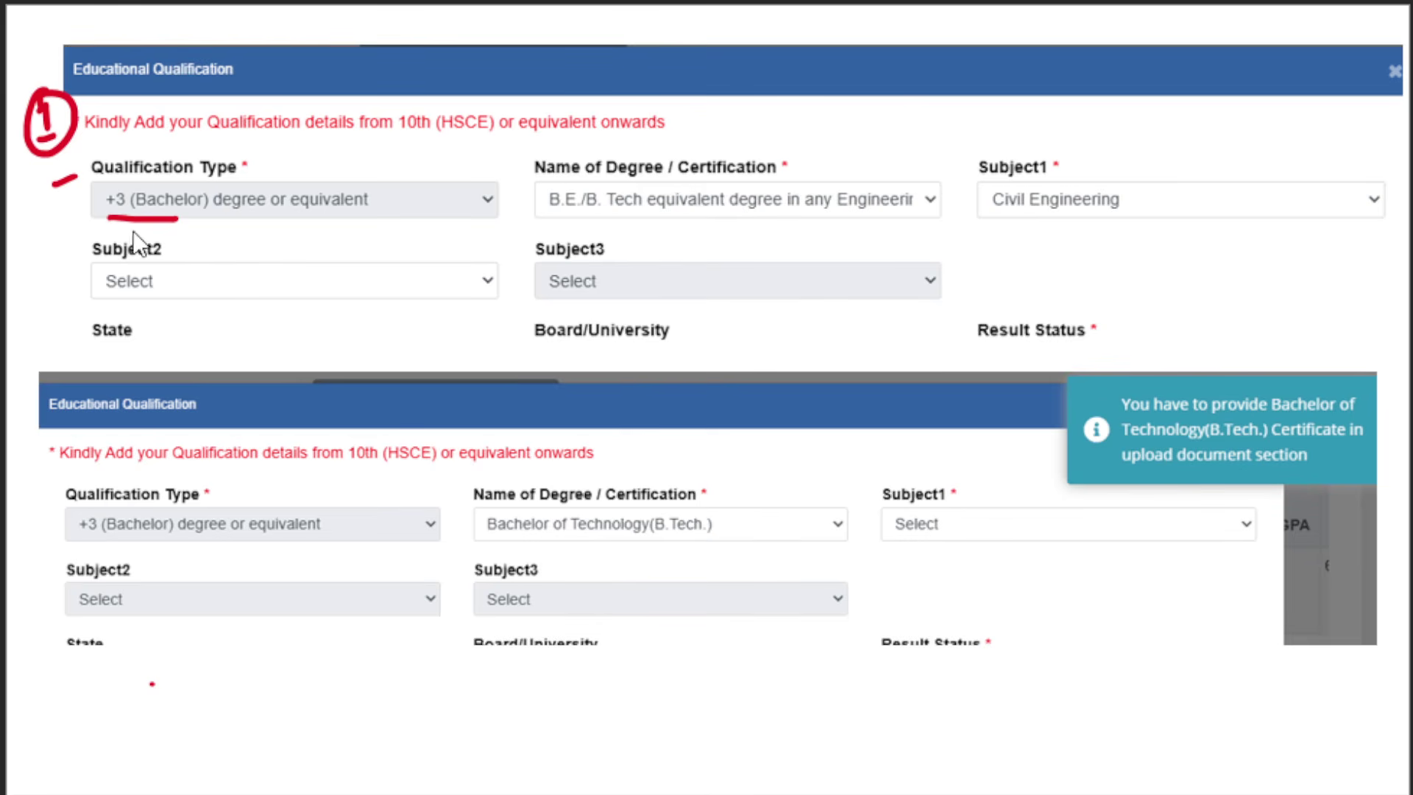
Underline +3 (Bachelor), bracket and cross out the degree name, and underline Civil Engineering.
{"action": "left_click_drag", "start_coordinate": [114, 224], "coordinate": [439, 231]}
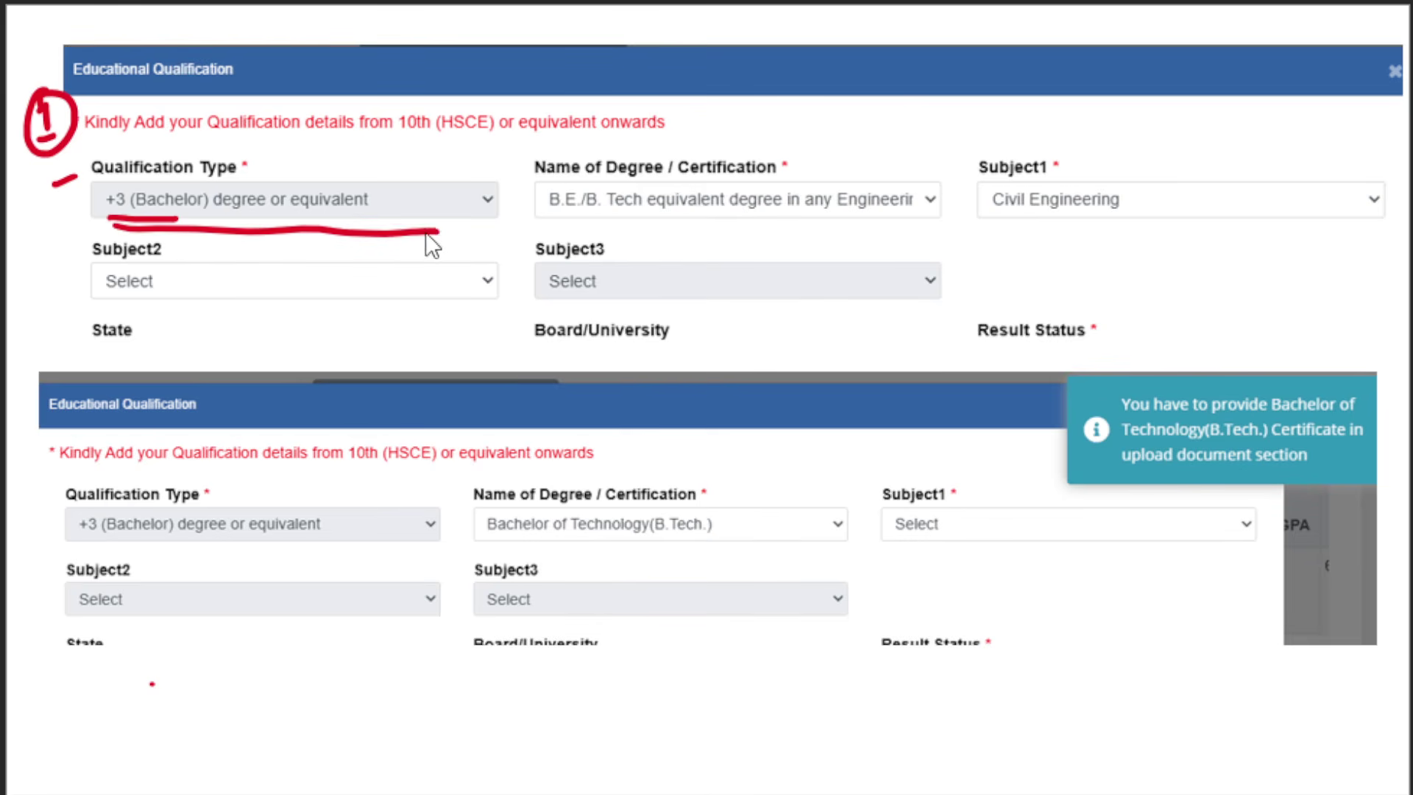
{"action": "mouse_move", "coordinate": [551, 145]}
{"action": "left_mouse_down"}
{"action": "mouse_move", "coordinate": [539, 162]}
{"action": "mouse_move", "coordinate": [550, 215]}
{"action": "left_mouse_up"}
{"action": "mouse_move", "coordinate": [956, 166]}
{"action": "left_mouse_down"}
{"action": "mouse_move", "coordinate": [965, 195]}
{"action": "mouse_move", "coordinate": [943, 231]}
{"action": "left_mouse_up"}
{"action": "left_click_drag", "start_coordinate": [549, 220], "coordinate": [627, 216]}
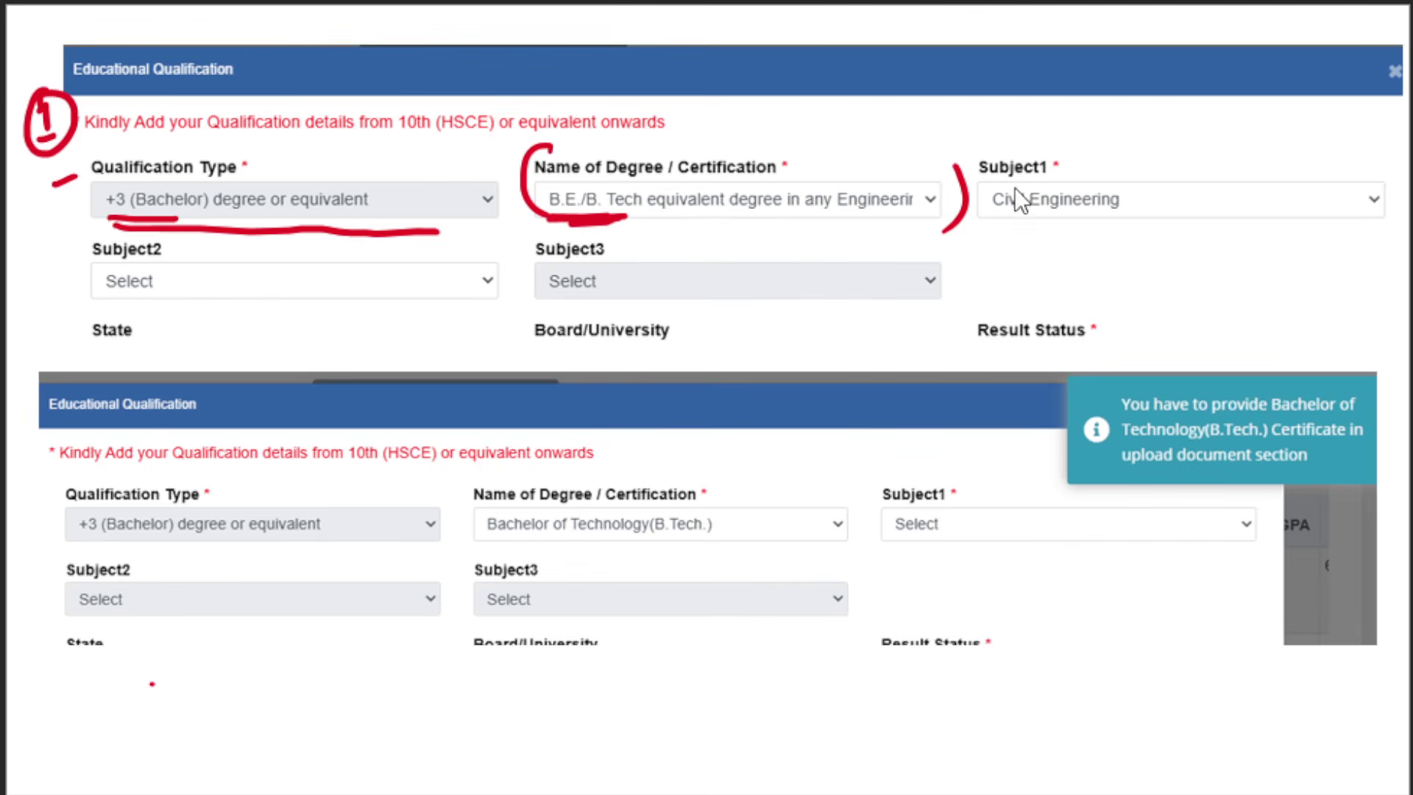
{"action": "left_click_drag", "start_coordinate": [995, 227], "coordinate": [1087, 234]}
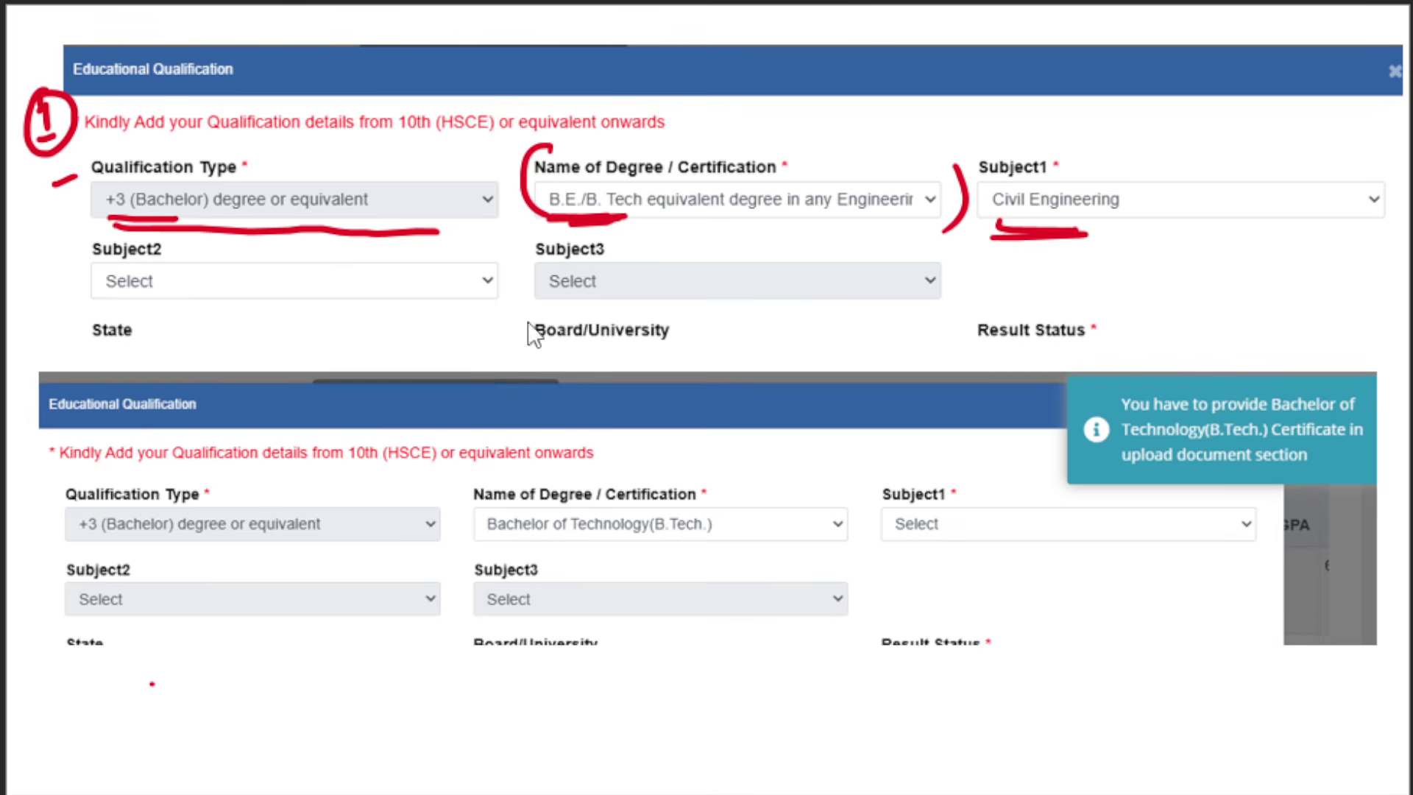
{"action": "mouse_move", "coordinate": [785, 148]}
{"action": "left_mouse_down"}
{"action": "mouse_move", "coordinate": [867, 118]}
{"action": "mouse_move", "coordinate": [891, 147]}
{"action": "mouse_move", "coordinate": [918, 129]}
{"action": "left_mouse_up"}
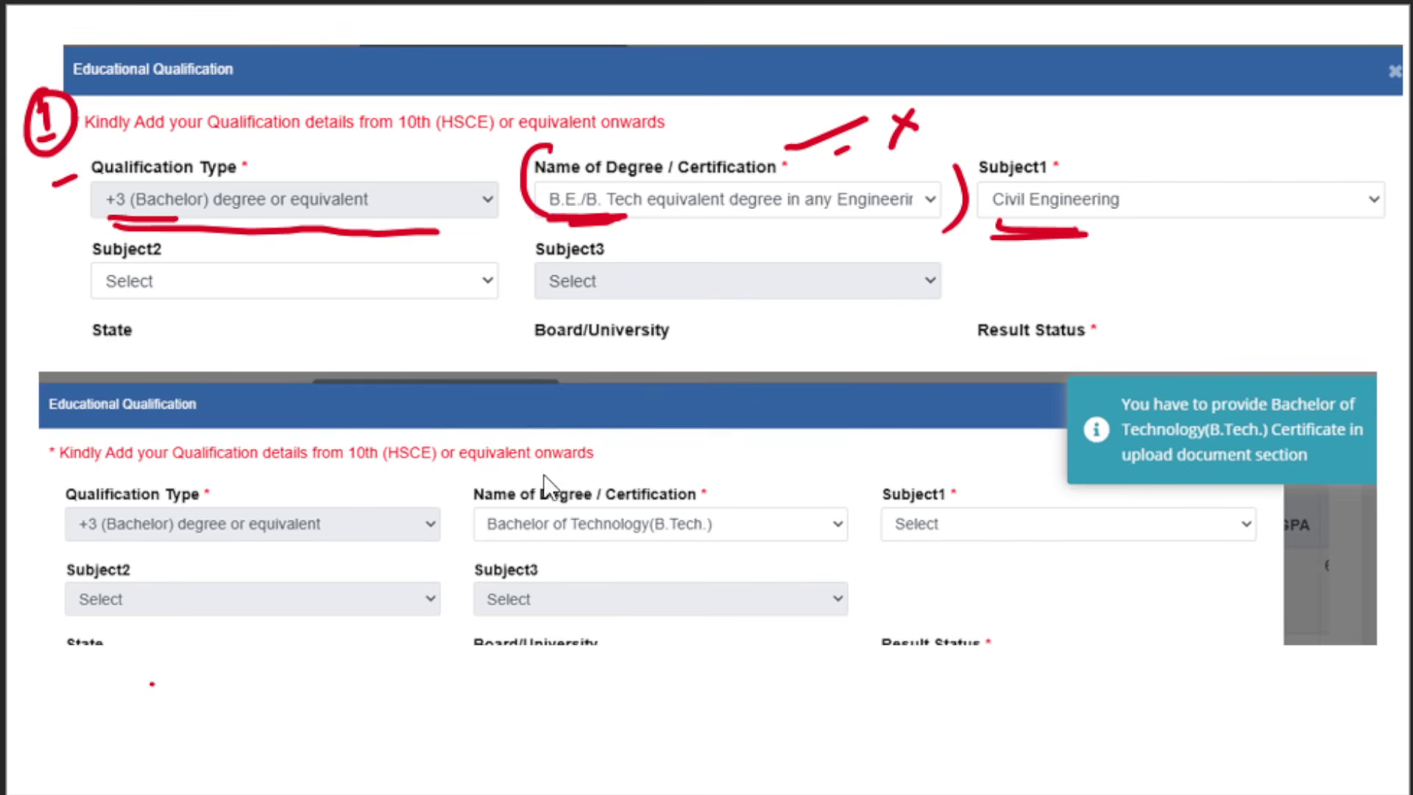
{"action": "mouse_move", "coordinate": [551, 130]}
{"action": "left_mouse_down"}
{"action": "mouse_move", "coordinate": [527, 184]}
{"action": "mouse_move", "coordinate": [548, 217]}
{"action": "left_mouse_up"}
{"action": "left_click_drag", "start_coordinate": [953, 151], "coordinate": [935, 251]}
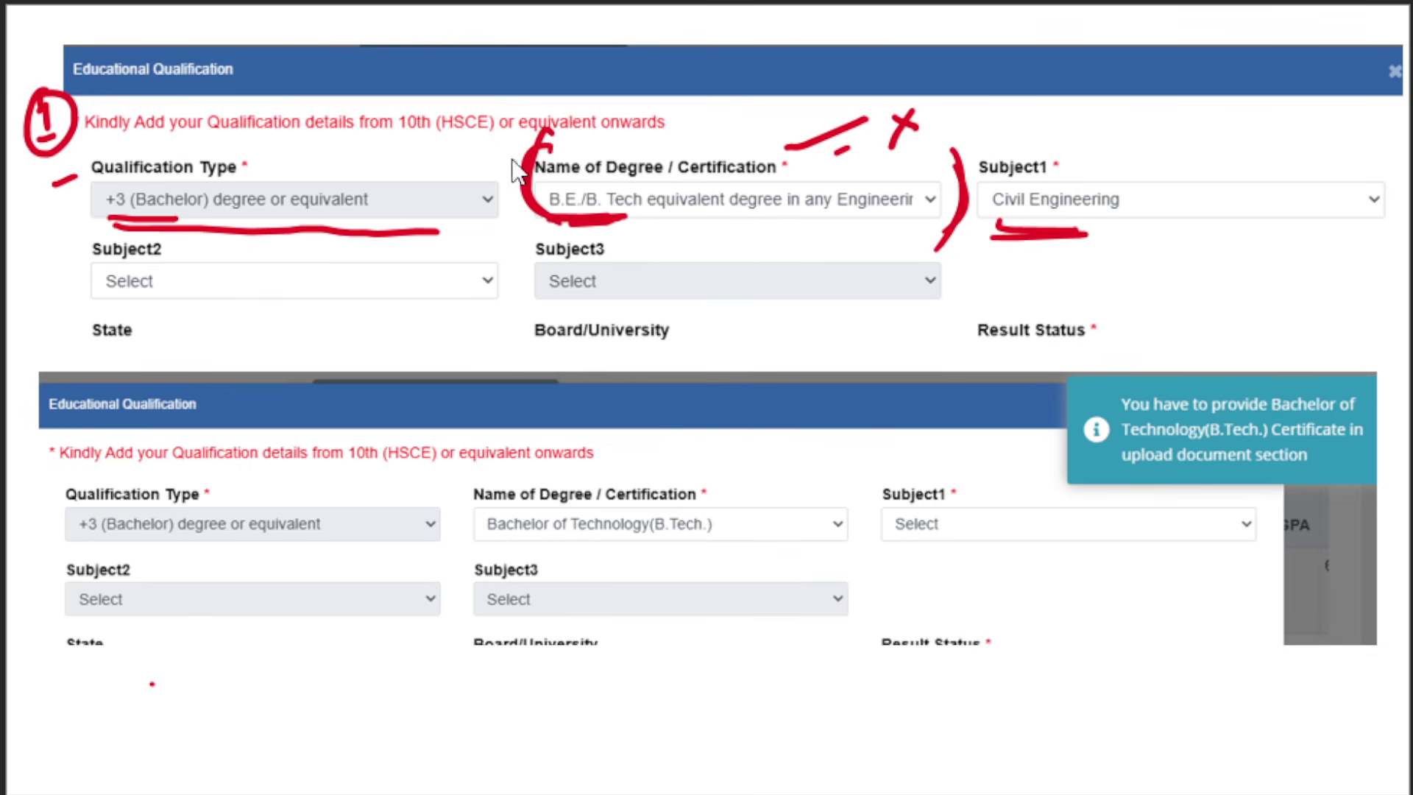
{"action": "left_click_drag", "start_coordinate": [492, 159], "coordinate": [545, 146]}
Circle where the degree name changes, link it to the lower form, and underline B.Tech.
{"action": "left_click_drag", "start_coordinate": [804, 516], "coordinate": [804, 524]}
{"action": "mouse_move", "coordinate": [928, 175]}
{"action": "left_mouse_down"}
{"action": "mouse_move", "coordinate": [912, 203]}
{"action": "mouse_move", "coordinate": [944, 216]}
{"action": "left_mouse_up"}
{"action": "left_click", "coordinate": [932, 197]}
{"action": "left_click_drag", "start_coordinate": [825, 399], "coordinate": [824, 456]}
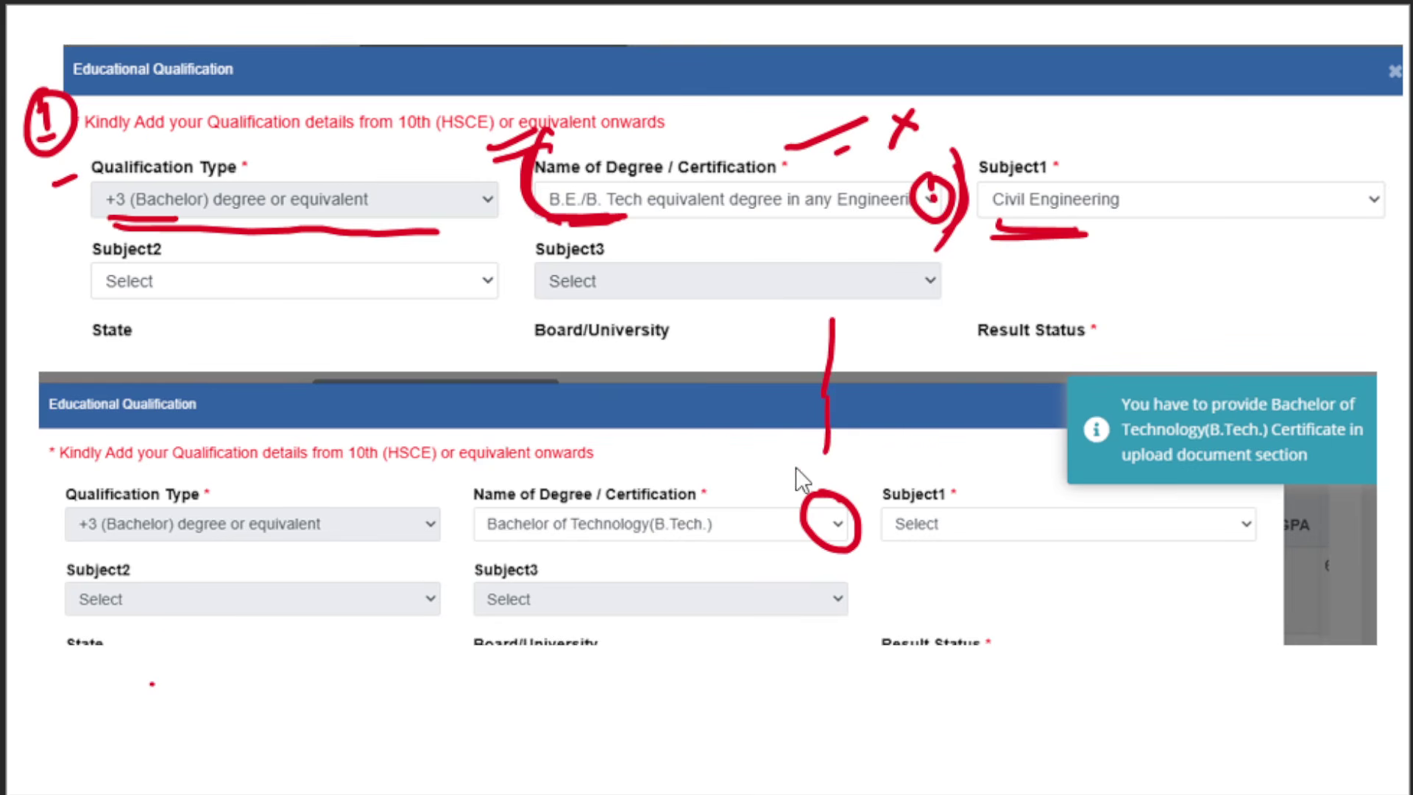
{"action": "mouse_move", "coordinate": [554, 465]}
{"action": "left_mouse_down"}
{"action": "mouse_move", "coordinate": [508, 470]}
{"action": "mouse_move", "coordinate": [479, 529]}
{"action": "mouse_move", "coordinate": [580, 560]}
{"action": "mouse_move", "coordinate": [726, 543]}
{"action": "mouse_move", "coordinate": [648, 467]}
{"action": "mouse_move", "coordinate": [511, 482]}
{"action": "left_mouse_up"}
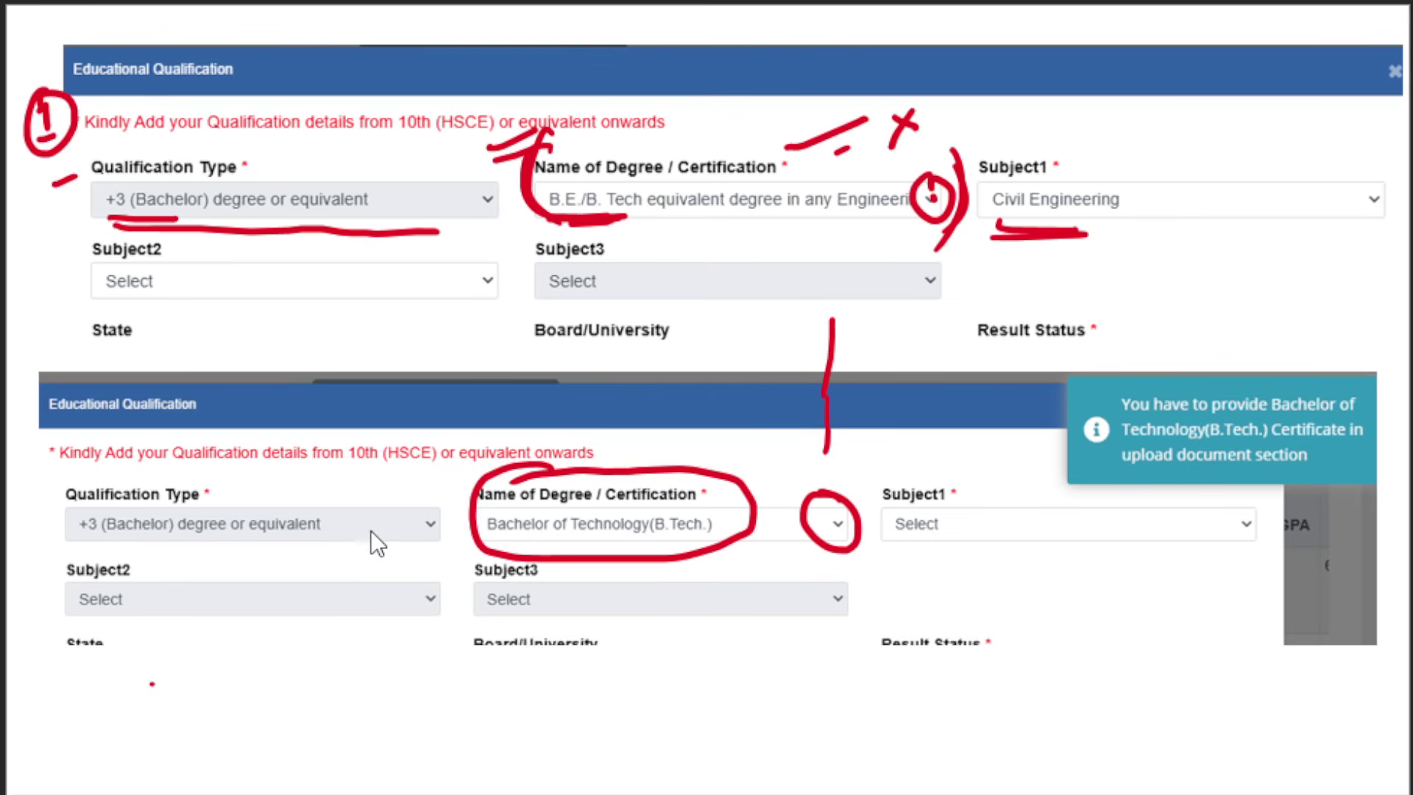
{"action": "left_click_drag", "start_coordinate": [627, 550], "coordinate": [653, 545]}
Circle the empty Subject1 entry, write 'Civil' with a down arrow, and underline Result Status.
{"action": "mouse_move", "coordinate": [920, 471]}
{"action": "left_mouse_down"}
{"action": "mouse_move", "coordinate": [864, 522]}
{"action": "mouse_move", "coordinate": [971, 501]}
{"action": "mouse_move", "coordinate": [938, 563]}
{"action": "mouse_move", "coordinate": [1013, 580]}
{"action": "mouse_move", "coordinate": [1031, 607]}
{"action": "mouse_move", "coordinate": [1135, 600]}
{"action": "left_mouse_up"}
{"action": "left_click", "coordinate": [1052, 568]}
{"action": "left_click_drag", "start_coordinate": [1242, 517], "coordinate": [1239, 577]}
{"action": "left_click_drag", "start_coordinate": [1221, 549], "coordinate": [1247, 577]}
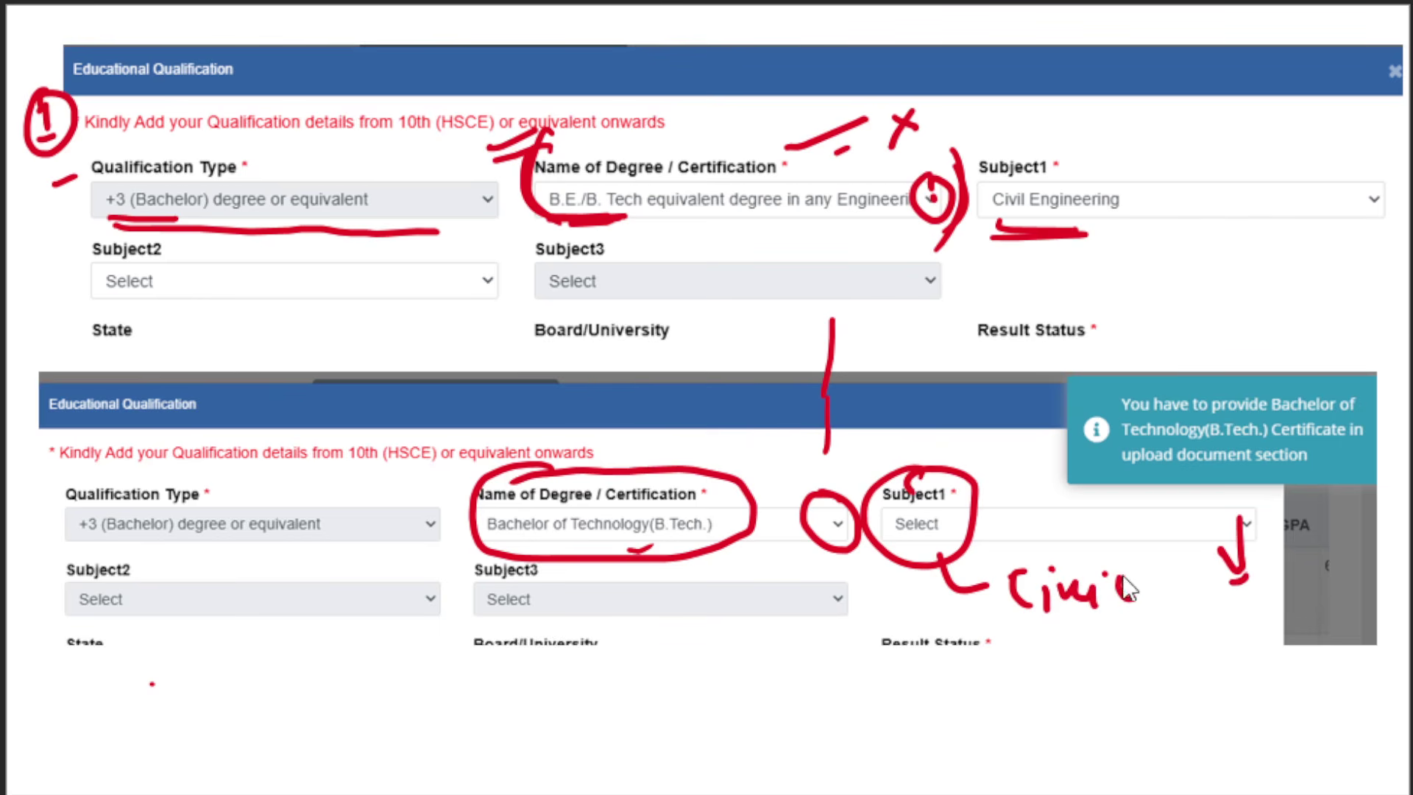
{"action": "mouse_move", "coordinate": [965, 706]}
{"action": "left_mouse_down"}
{"action": "mouse_move", "coordinate": [1080, 690]}
{"action": "mouse_move", "coordinate": [978, 747]}
{"action": "mouse_move", "coordinate": [1072, 662]}
{"action": "left_mouse_up"}
{"action": "left_click", "coordinate": [1102, 682]}
Circle the B.Tech certificate upload warning and write an underlined 'provision' near Civil Engineering.
{"action": "mouse_move", "coordinate": [1080, 354]}
{"action": "left_mouse_down"}
{"action": "mouse_move", "coordinate": [1082, 515]}
{"action": "mouse_move", "coordinate": [1280, 526]}
{"action": "mouse_move", "coordinate": [1401, 463]}
{"action": "mouse_move", "coordinate": [1255, 341]}
{"action": "mouse_move", "coordinate": [1118, 351]}
{"action": "left_mouse_up"}
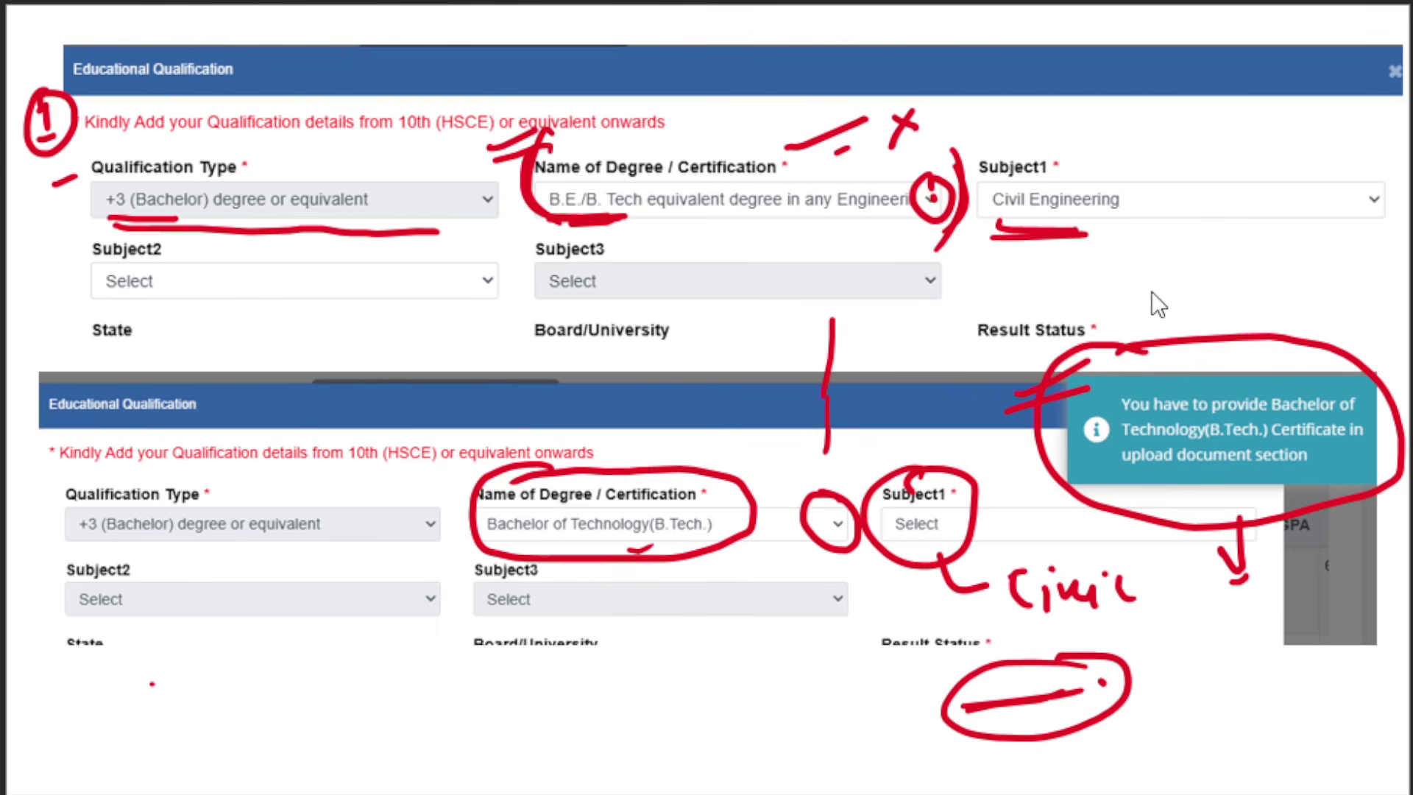
{"action": "left_click_drag", "start_coordinate": [1155, 309], "coordinate": [1177, 273]}
{"action": "left_click_drag", "start_coordinate": [1312, 248], "coordinate": [1307, 268]}
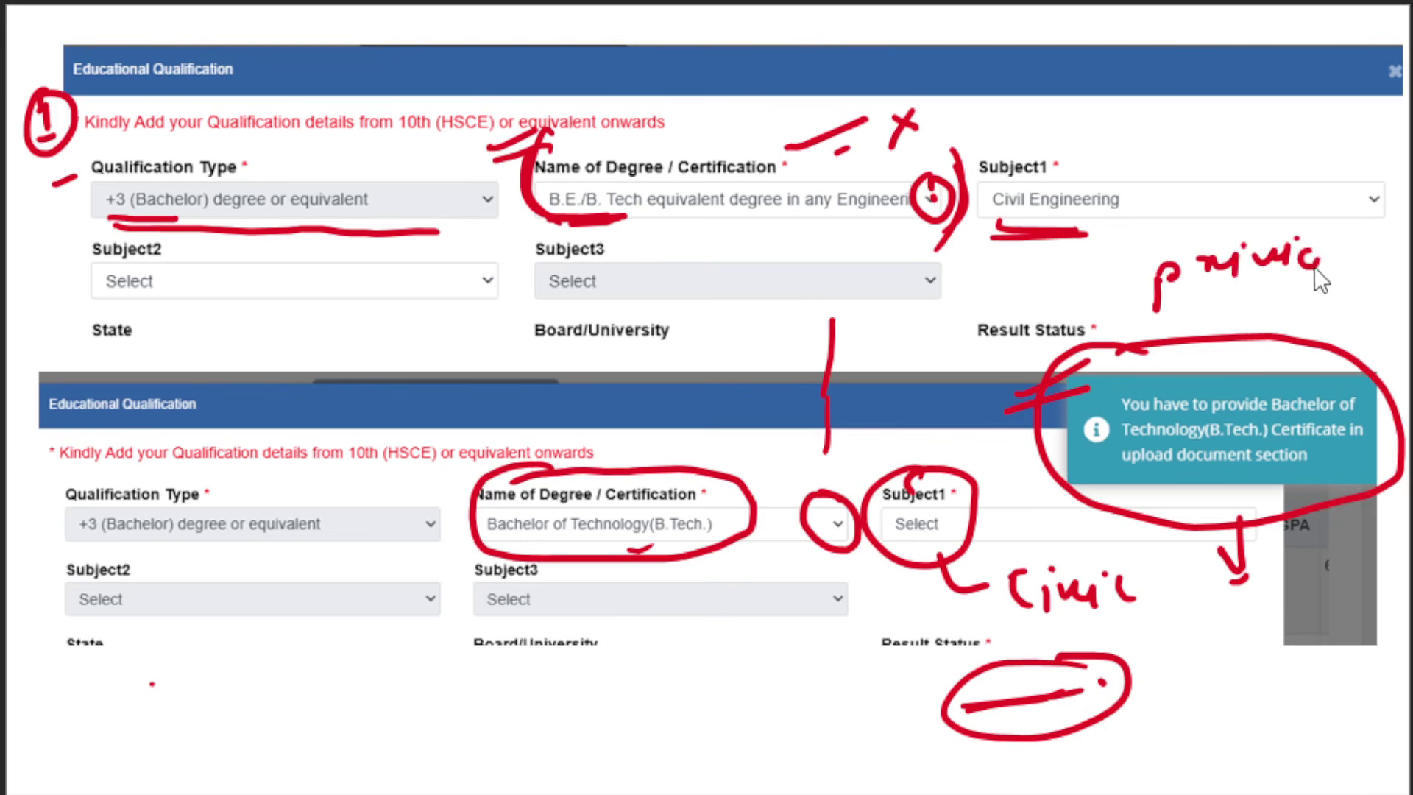
{"action": "mouse_move", "coordinate": [1230, 295]}
{"action": "left_mouse_down"}
{"action": "mouse_move", "coordinate": [1317, 274]}
{"action": "mouse_move", "coordinate": [1293, 292]}
{"action": "left_mouse_up"}
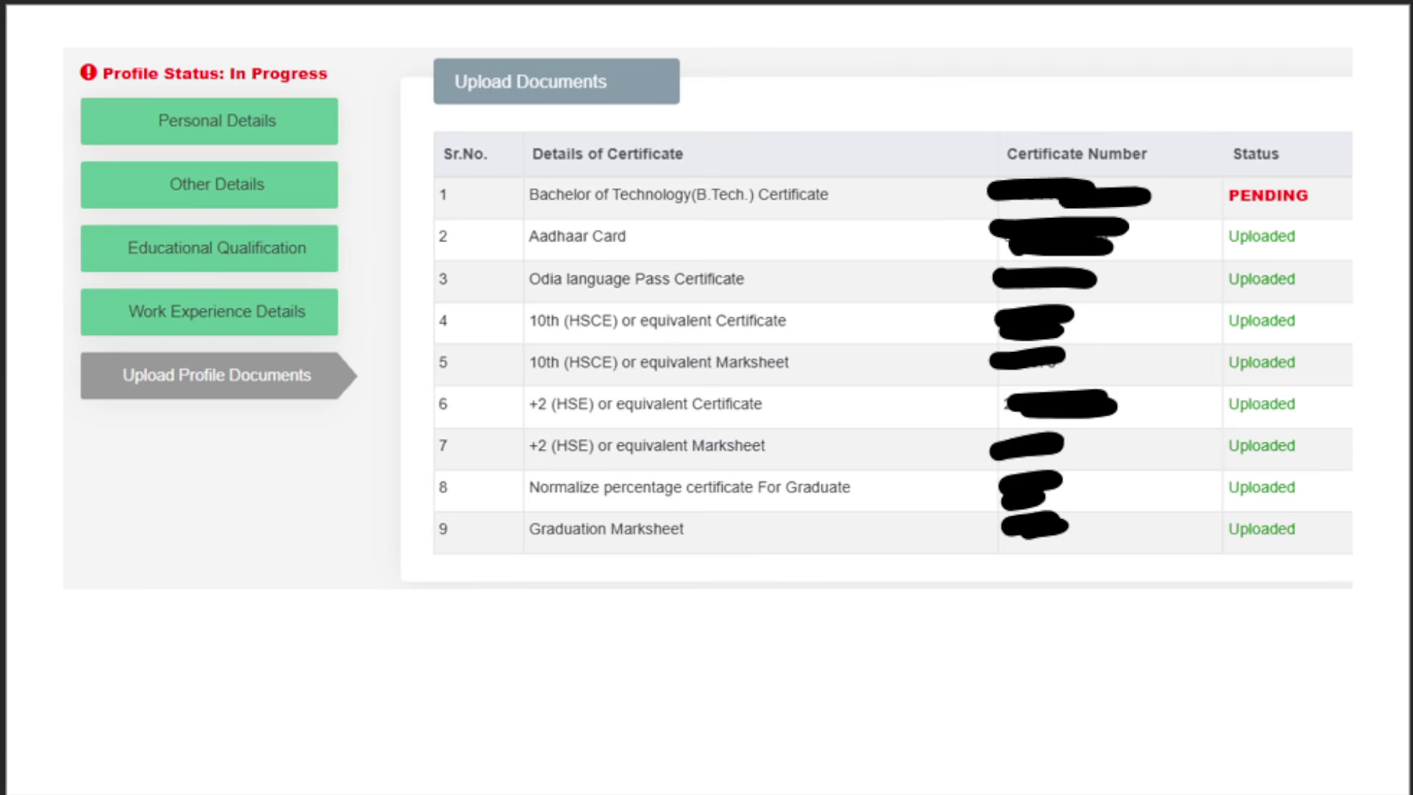
Circle the profile documents section and underline the In Progress profile status.
{"action": "mouse_move", "coordinate": [104, 362]}
{"action": "left_mouse_down"}
{"action": "mouse_move", "coordinate": [244, 423]}
{"action": "mouse_move", "coordinate": [329, 352]}
{"action": "left_mouse_up"}
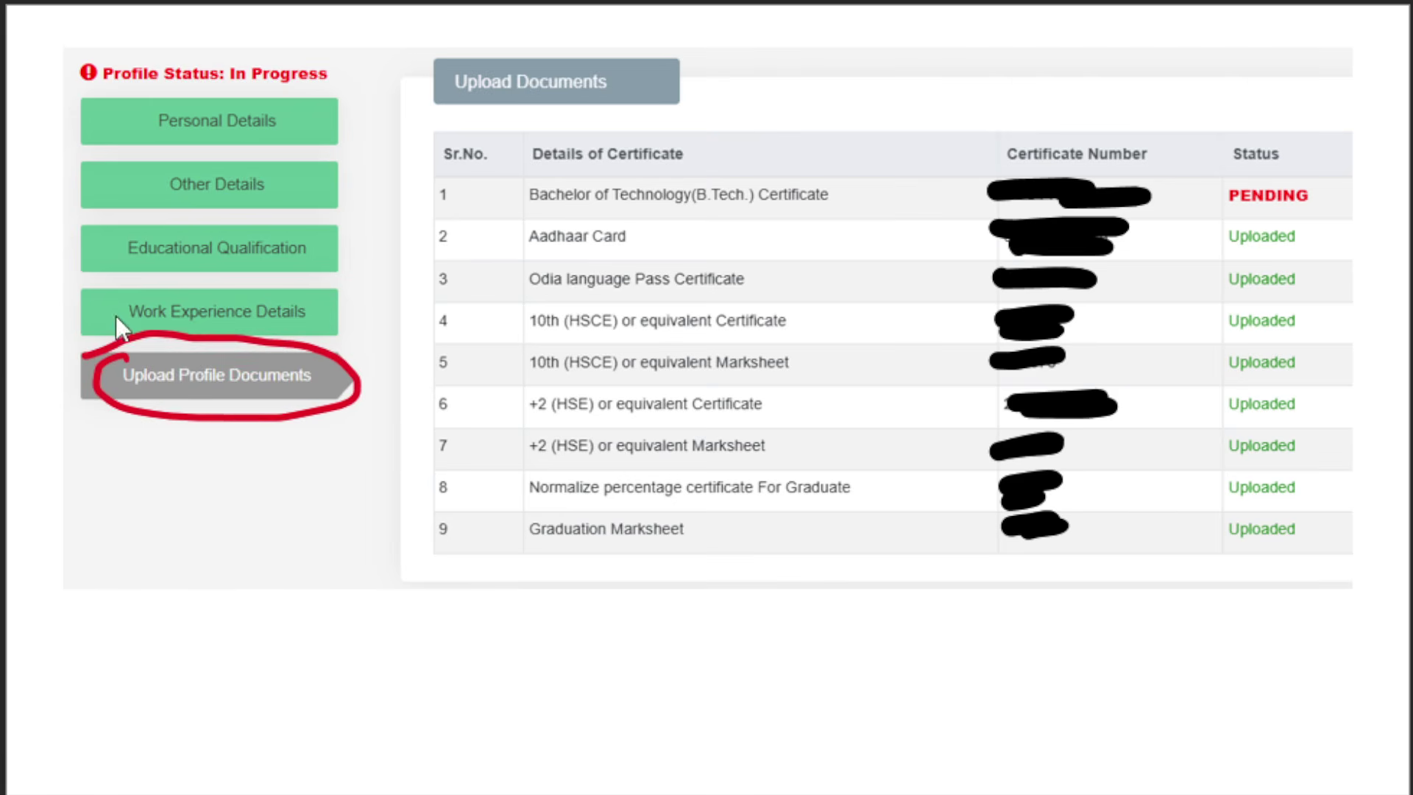
{"action": "left_click_drag", "start_coordinate": [136, 333], "coordinate": [166, 429]}
{"action": "left_click_drag", "start_coordinate": [105, 92], "coordinate": [325, 95]}
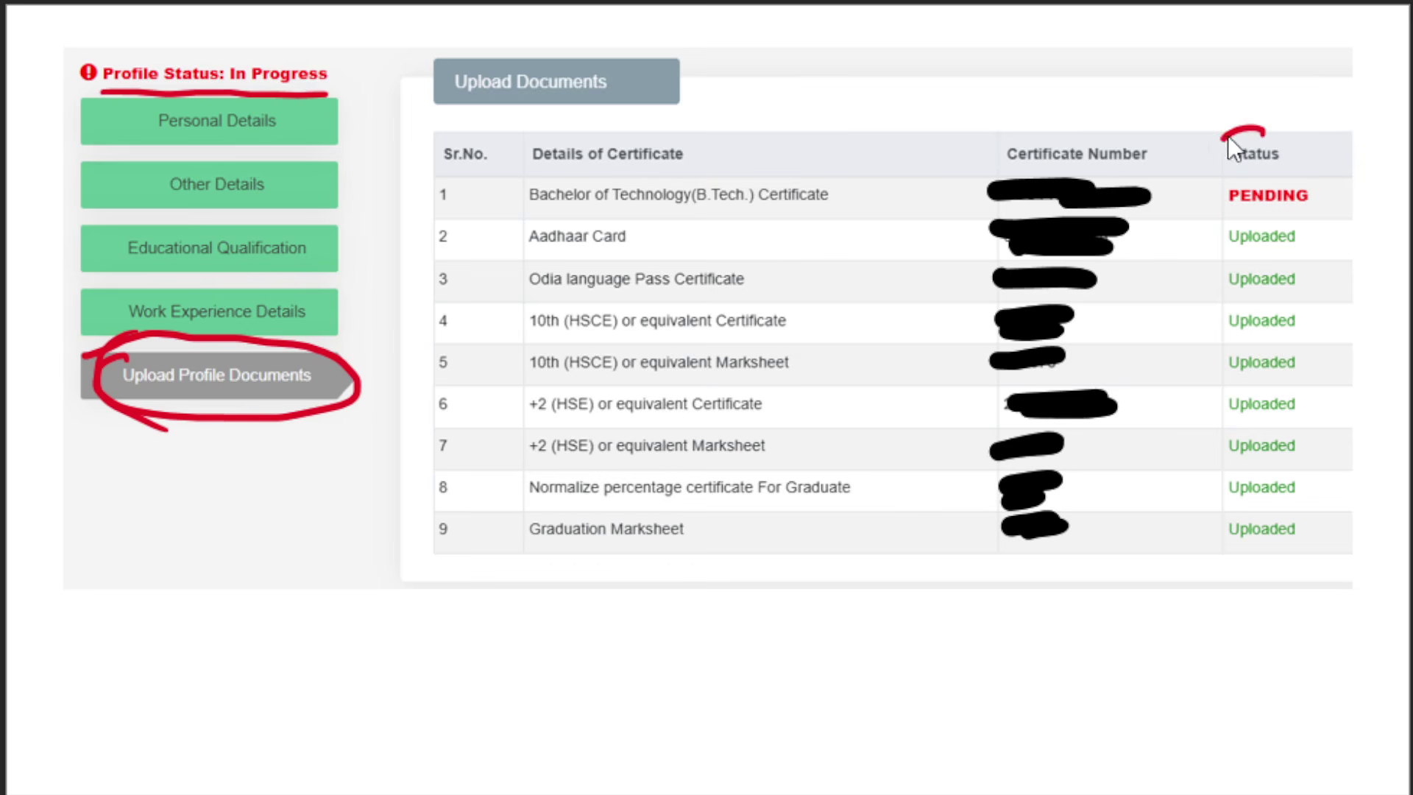
Circle the PENDING status and underline the B.Tech certificate row.
{"action": "mouse_move", "coordinate": [1239, 209]}
{"action": "left_mouse_down"}
{"action": "mouse_move", "coordinate": [1322, 178]}
{"action": "mouse_move", "coordinate": [1223, 133]}
{"action": "left_mouse_up"}
{"action": "left_click_drag", "start_coordinate": [543, 212], "coordinate": [837, 217]}
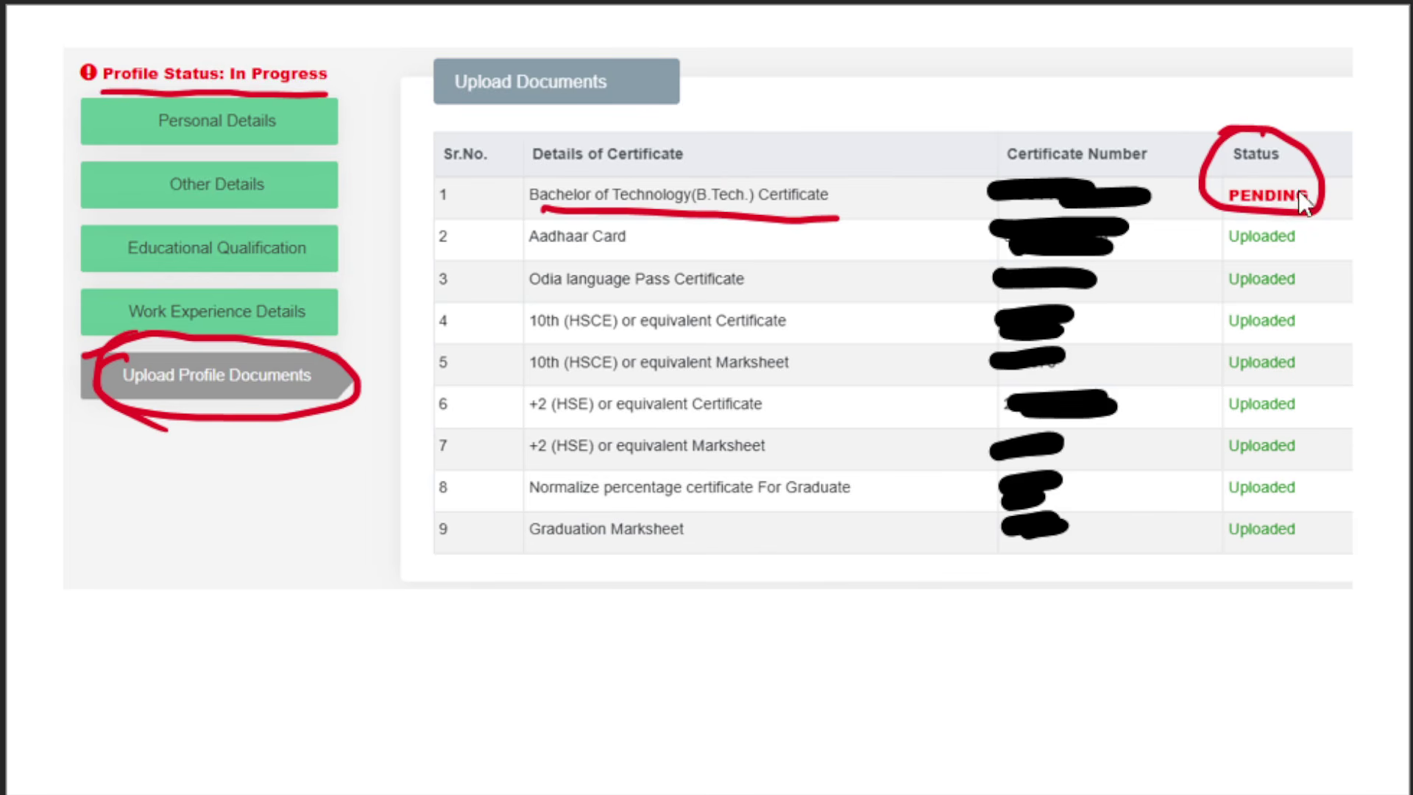
{"action": "left_click_drag", "start_coordinate": [1356, 198], "coordinate": [1377, 198]}
{"action": "left_click", "coordinate": [1280, 186]}
{"action": "left_click", "coordinate": [1108, 700]}
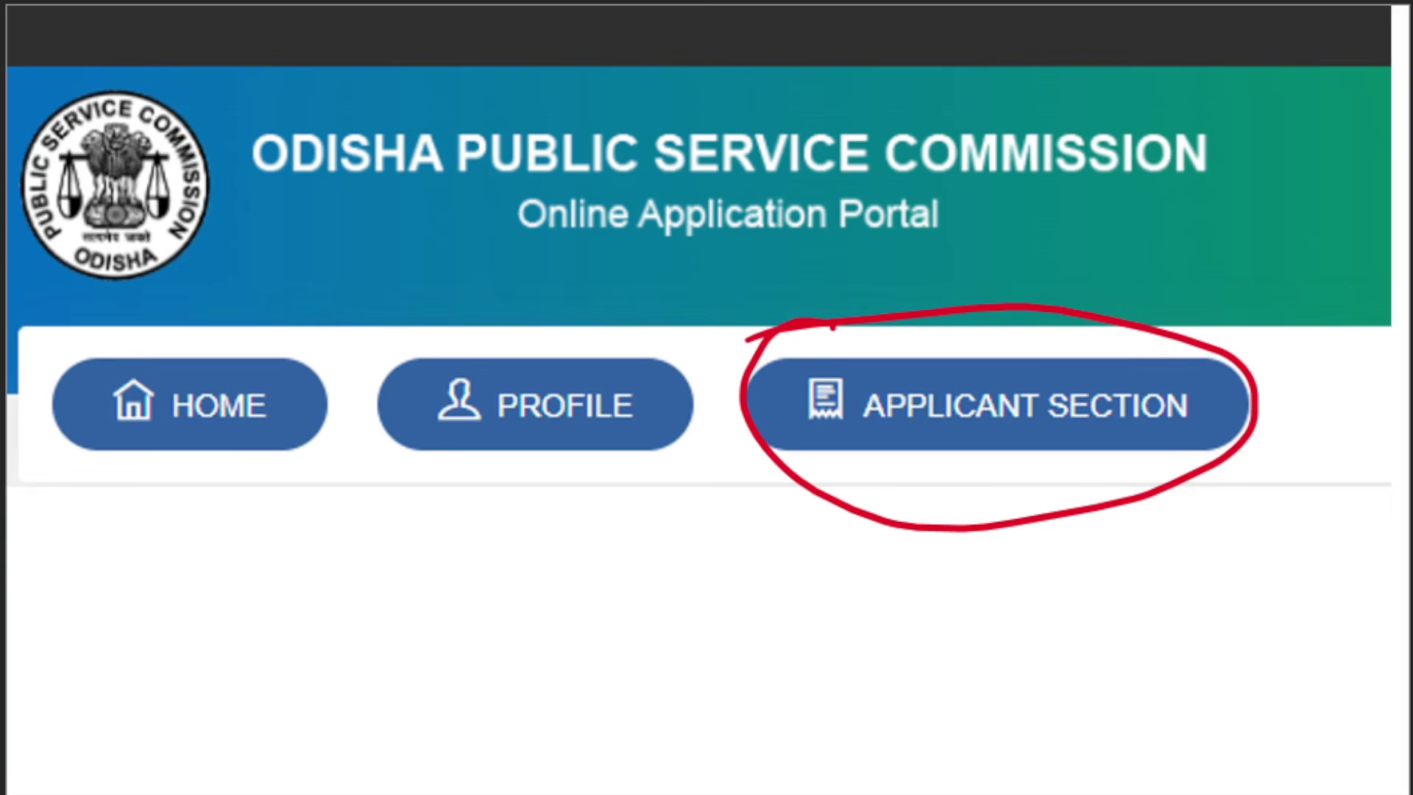
Circle the APPLICANT SECTION in the portal header.
{"action": "mouse_move", "coordinate": [876, 313]}
{"action": "left_mouse_down"}
{"action": "mouse_move", "coordinate": [1003, 557]}
{"action": "mouse_move", "coordinate": [845, 298]}
{"action": "left_mouse_up"}
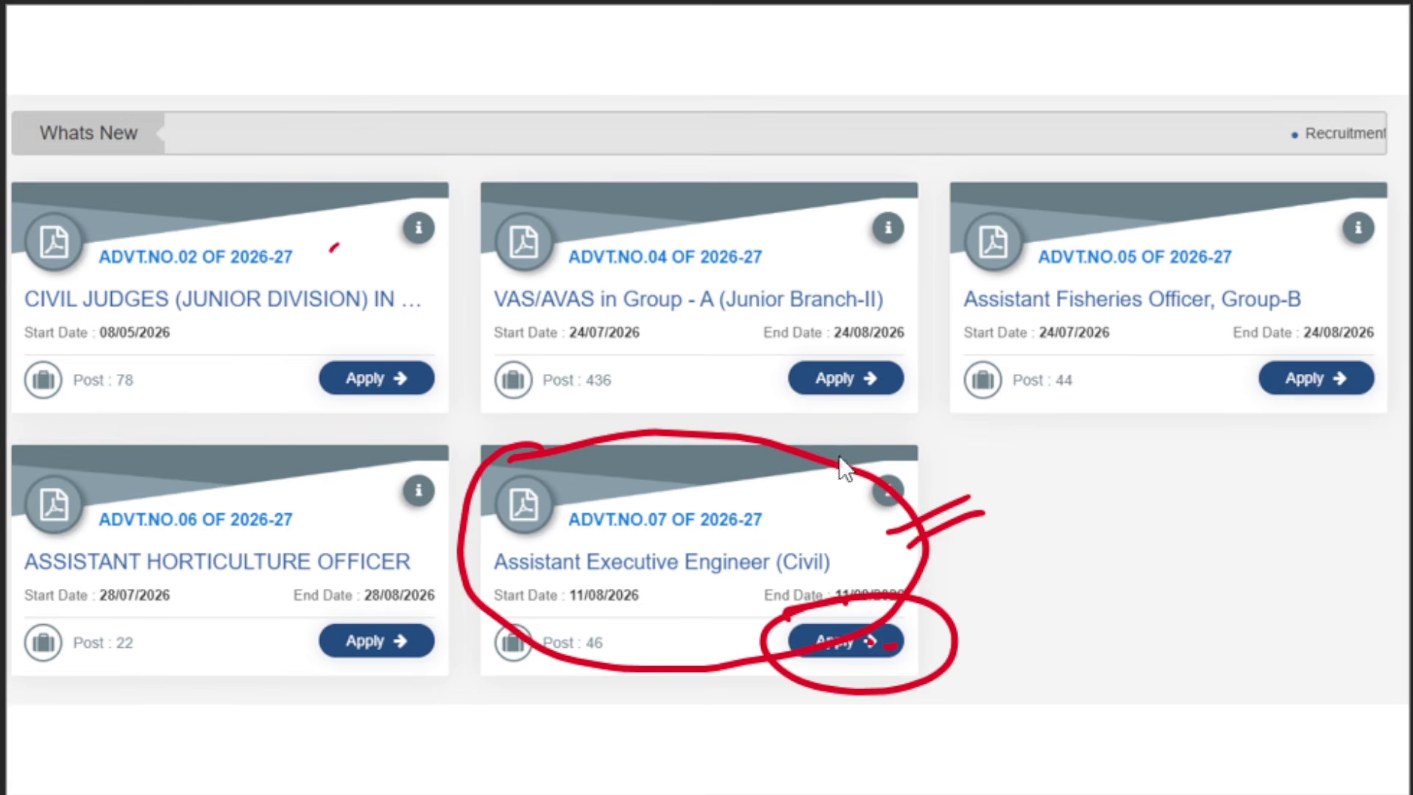
Erase earlier marks, circle the AEE (Civil) Apply option, and draw a line outward.
{"action": "mouse_move", "coordinate": [891, 646]}
{"action": "left_mouse_down"}
{"action": "mouse_move", "coordinate": [801, 588]}
{"action": "mouse_move", "coordinate": [829, 699]}
{"action": "mouse_move", "coordinate": [853, 600]}
{"action": "left_mouse_up"}
{"action": "mouse_move", "coordinate": [942, 646]}
{"action": "left_mouse_down"}
{"action": "mouse_move", "coordinate": [1026, 627]}
{"action": "mouse_move", "coordinate": [1009, 641]}
{"action": "left_mouse_up"}
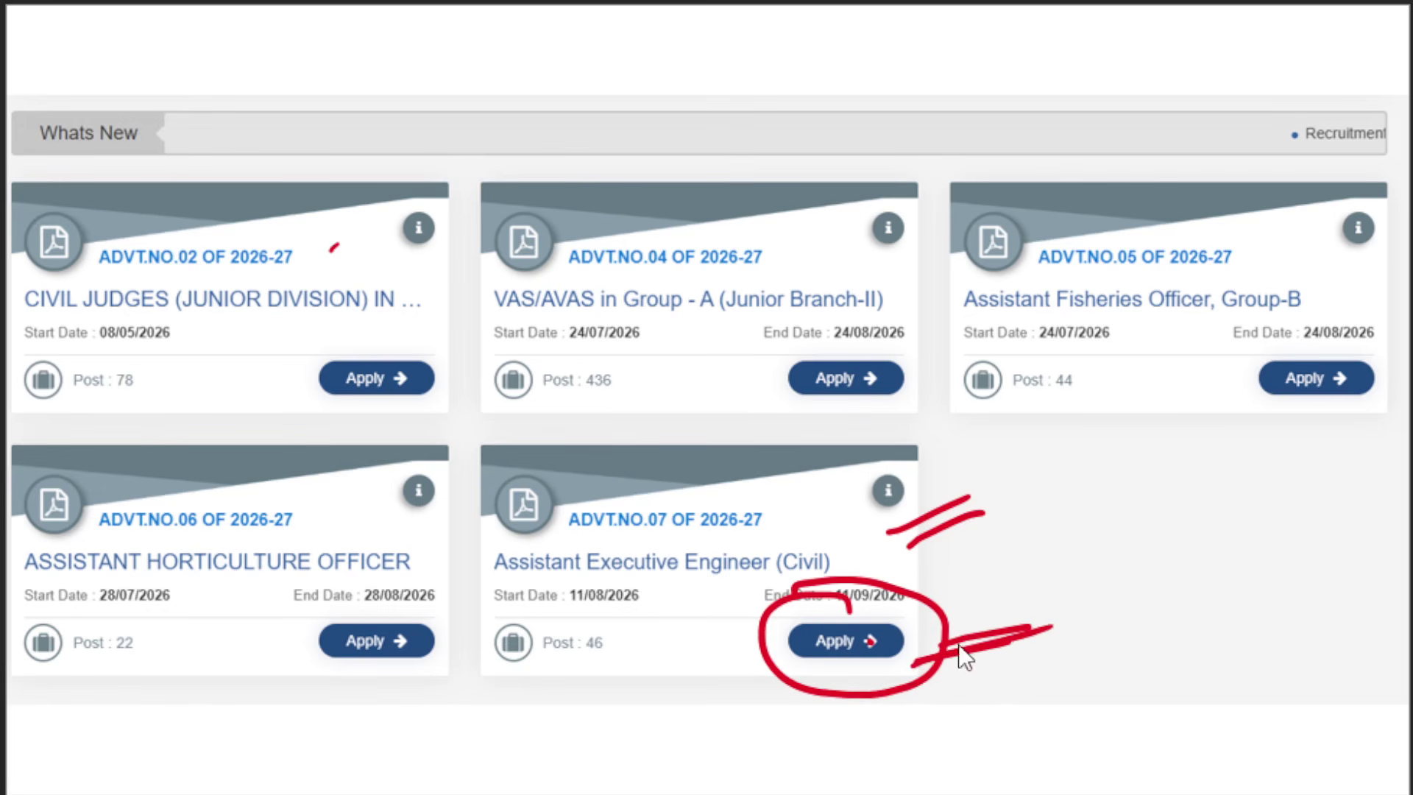
{"action": "left_click_drag", "start_coordinate": [887, 657], "coordinate": [1040, 621]}
{"action": "mouse_move", "coordinate": [1057, 515]}
{"action": "left_mouse_down"}
{"action": "mouse_move", "coordinate": [1062, 484]}
{"action": "mouse_move", "coordinate": [1030, 634]}
{"action": "left_mouse_up"}
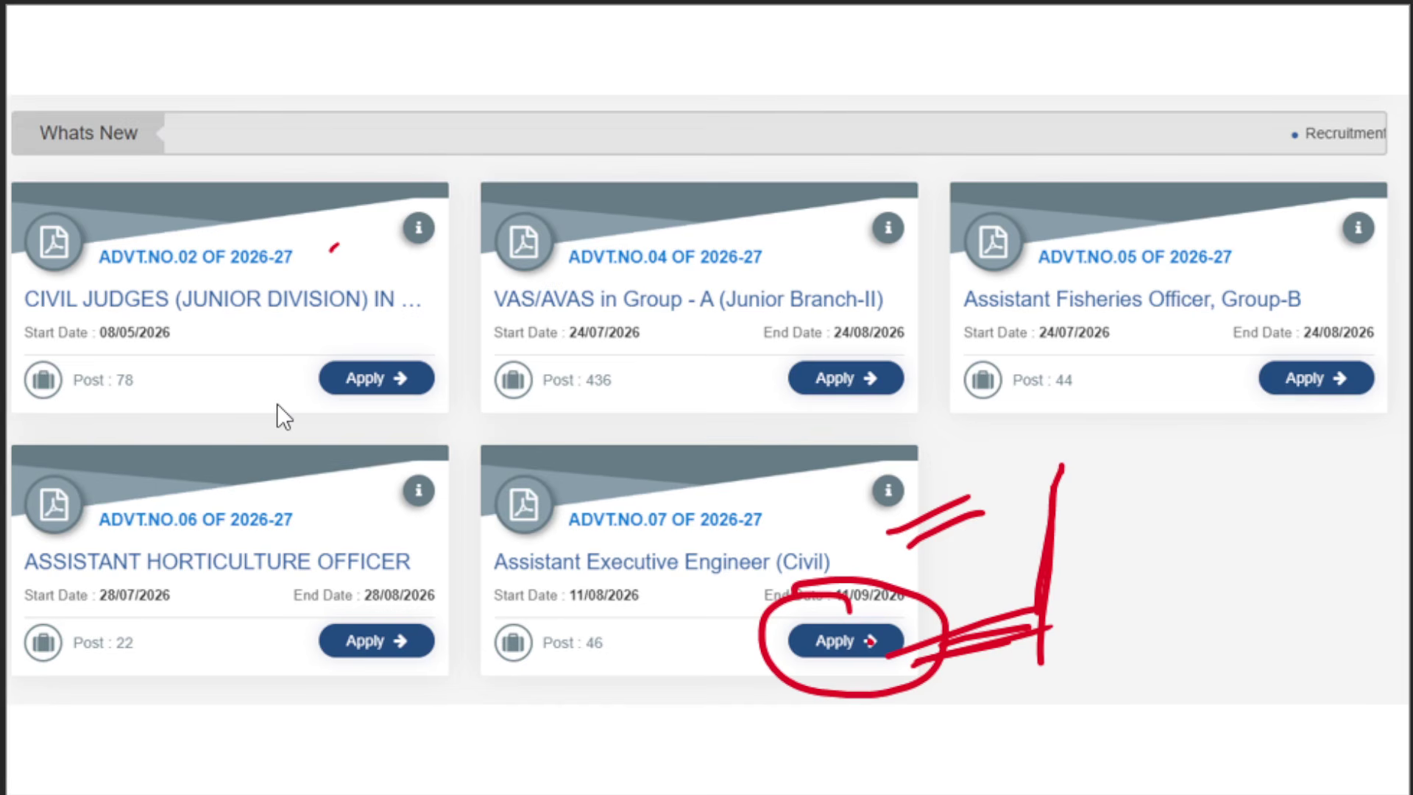
Sketch an application form page with form lines at the end of the arrow.
{"action": "mouse_move", "coordinate": [1052, 465]}
{"action": "left_mouse_down"}
{"action": "mouse_move", "coordinate": [1287, 567]}
{"action": "mouse_move", "coordinate": [1262, 712]}
{"action": "left_mouse_up"}
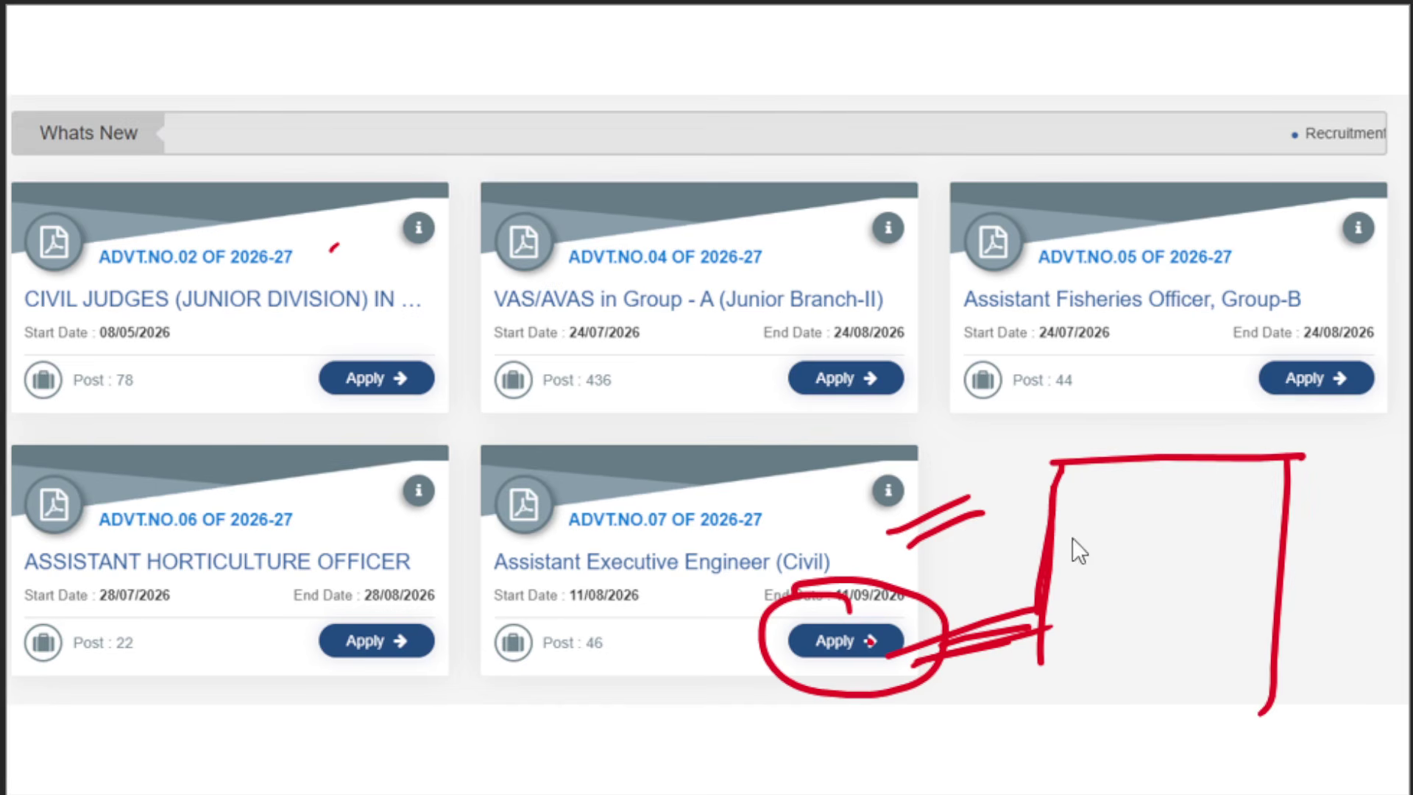
{"action": "left_click_drag", "start_coordinate": [1199, 522], "coordinate": [1057, 528]}
{"action": "left_click_drag", "start_coordinate": [1054, 589], "coordinate": [1217, 578]}
{"action": "left_click_drag", "start_coordinate": [1051, 652], "coordinate": [1241, 632]}
{"action": "left_click_drag", "start_coordinate": [1112, 503], "coordinate": [1241, 494]}
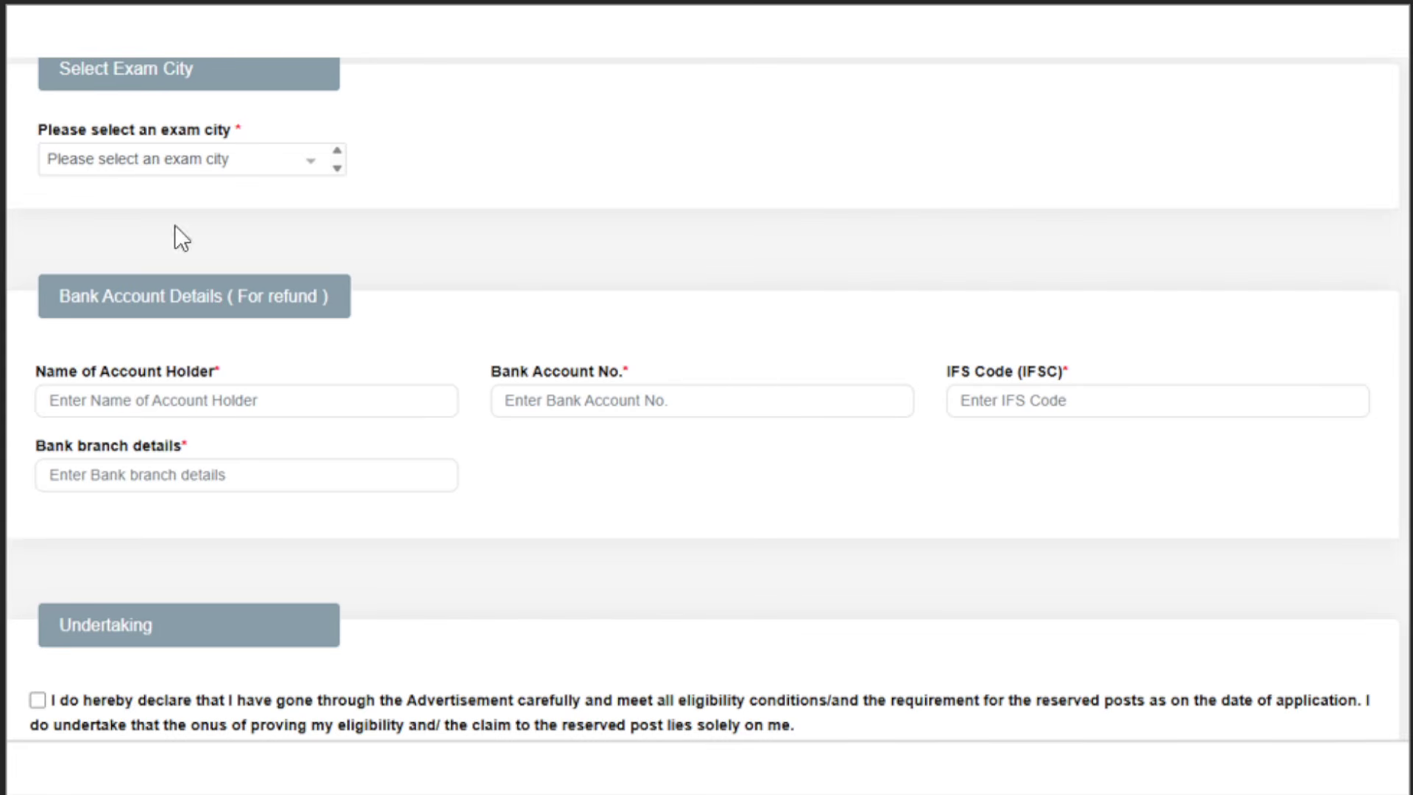
Circle exam city, refund bank details and Undertaking; tick the account holder name and declaration.
{"action": "mouse_move", "coordinate": [98, 37]}
{"action": "left_mouse_down"}
{"action": "mouse_move", "coordinate": [168, 222]}
{"action": "mouse_move", "coordinate": [187, 33]}
{"action": "mouse_move", "coordinate": [118, 74]}
{"action": "left_mouse_up"}
{"action": "mouse_move", "coordinate": [316, 135]}
{"action": "left_mouse_down"}
{"action": "mouse_move", "coordinate": [335, 157]}
{"action": "mouse_move", "coordinate": [315, 214]}
{"action": "mouse_move", "coordinate": [300, 213]}
{"action": "left_mouse_up"}
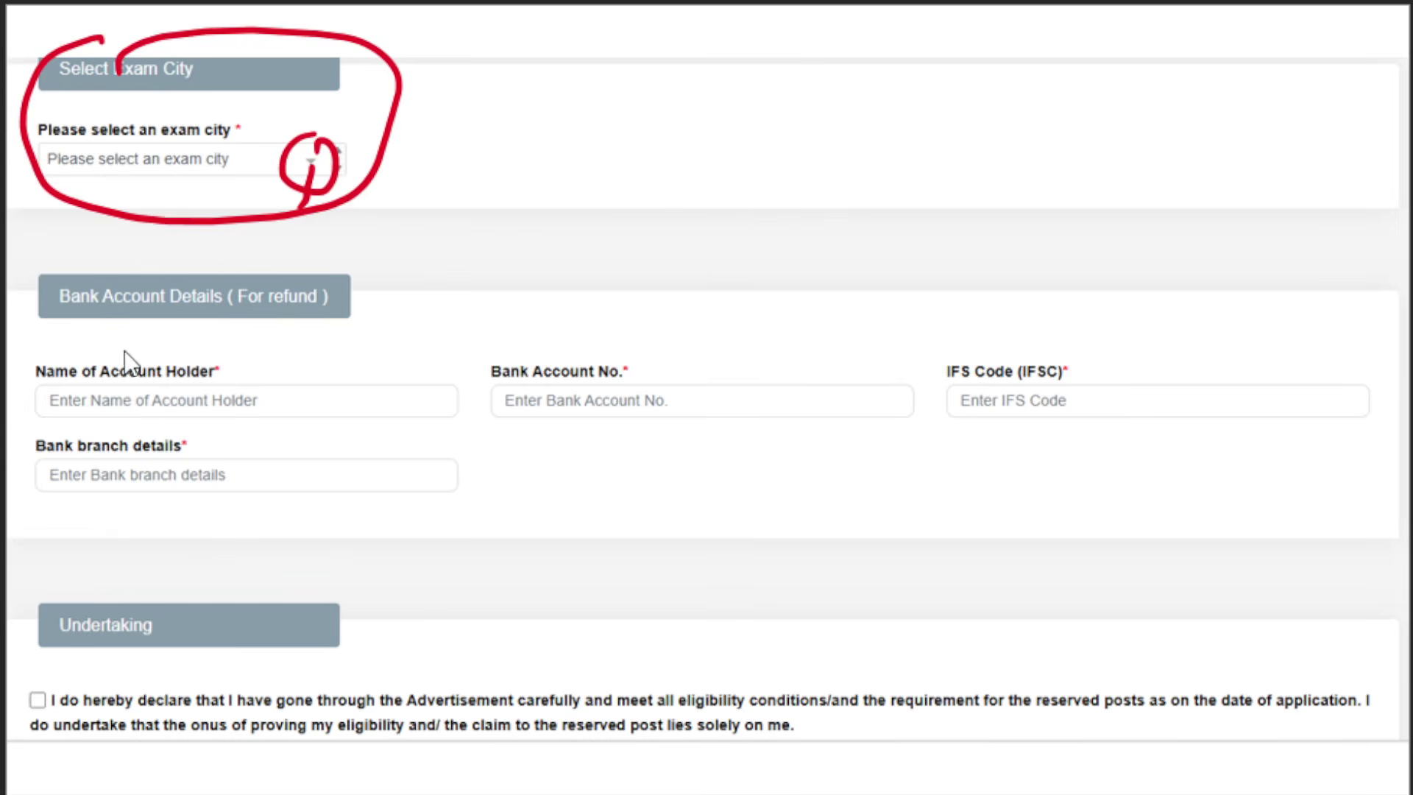
{"action": "mouse_move", "coordinate": [50, 266]}
{"action": "left_mouse_down"}
{"action": "mouse_move", "coordinate": [258, 361]}
{"action": "mouse_move", "coordinate": [98, 245]}
{"action": "mouse_move", "coordinate": [41, 259]}
{"action": "left_mouse_up"}
{"action": "left_click_drag", "start_coordinate": [379, 387], "coordinate": [442, 343]}
{"action": "left_click_drag", "start_coordinate": [274, 414], "coordinate": [333, 382]}
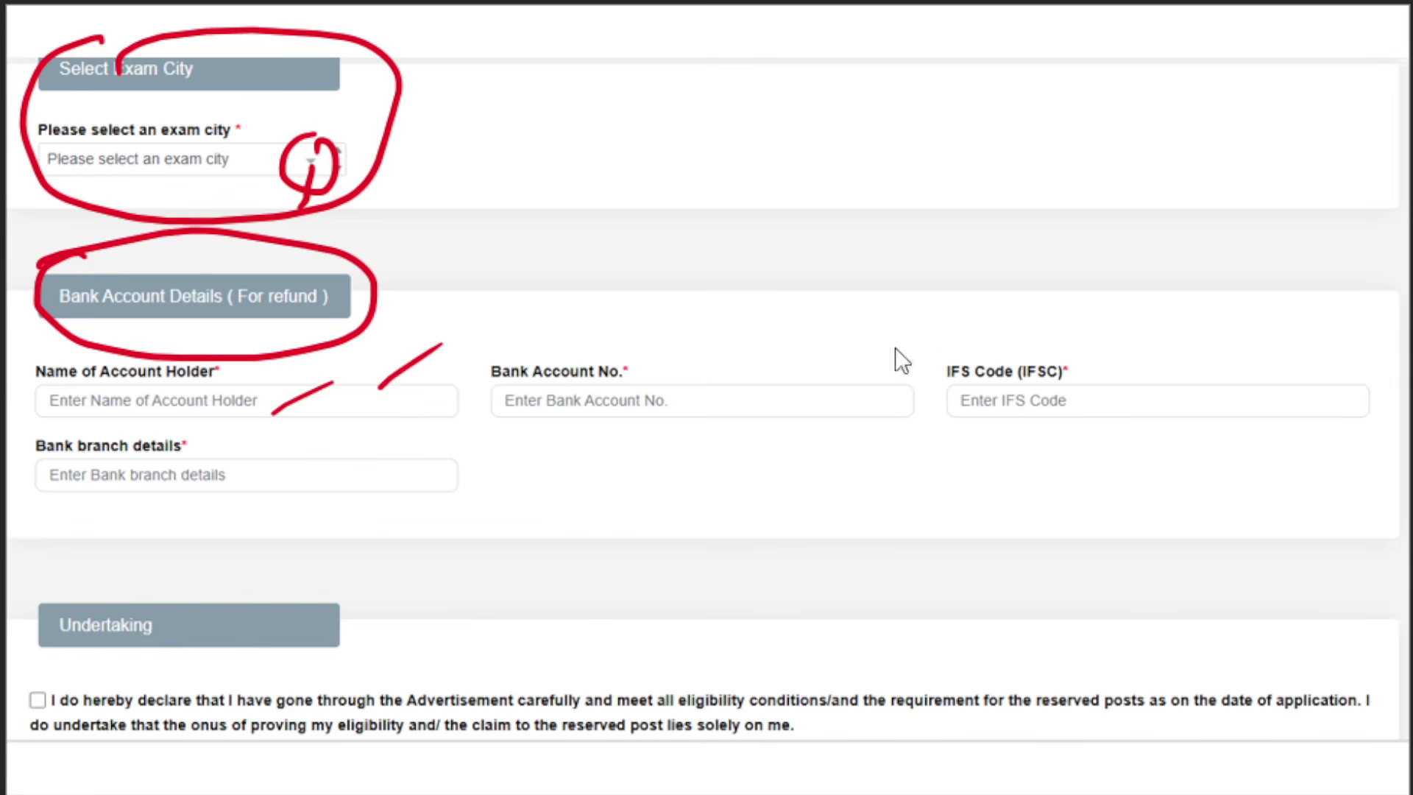
{"action": "mouse_move", "coordinate": [81, 589]}
{"action": "left_mouse_down"}
{"action": "mouse_move", "coordinate": [77, 659]}
{"action": "mouse_move", "coordinate": [175, 651]}
{"action": "left_mouse_up"}
{"action": "left_click_drag", "start_coordinate": [30, 704], "coordinate": [94, 676]}
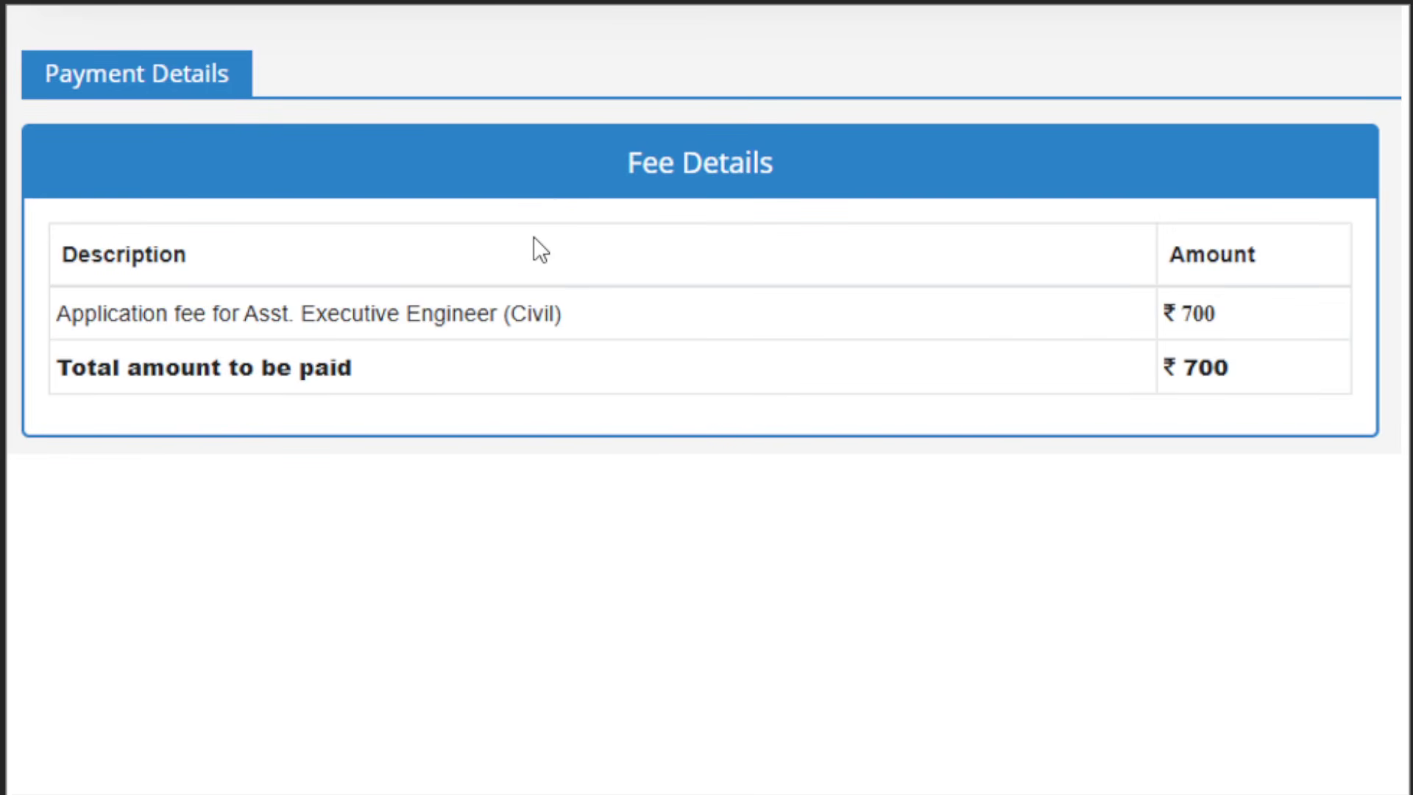
Circle and tick the ₹700 amounts, then sketch a ticked note box below the fee table.
{"action": "mouse_move", "coordinate": [1191, 221]}
{"action": "left_mouse_down"}
{"action": "mouse_move", "coordinate": [1097, 394]}
{"action": "mouse_move", "coordinate": [1349, 299]}
{"action": "mouse_move", "coordinate": [1195, 217]}
{"action": "left_mouse_up"}
{"action": "left_click_drag", "start_coordinate": [1067, 427], "coordinate": [1134, 398]}
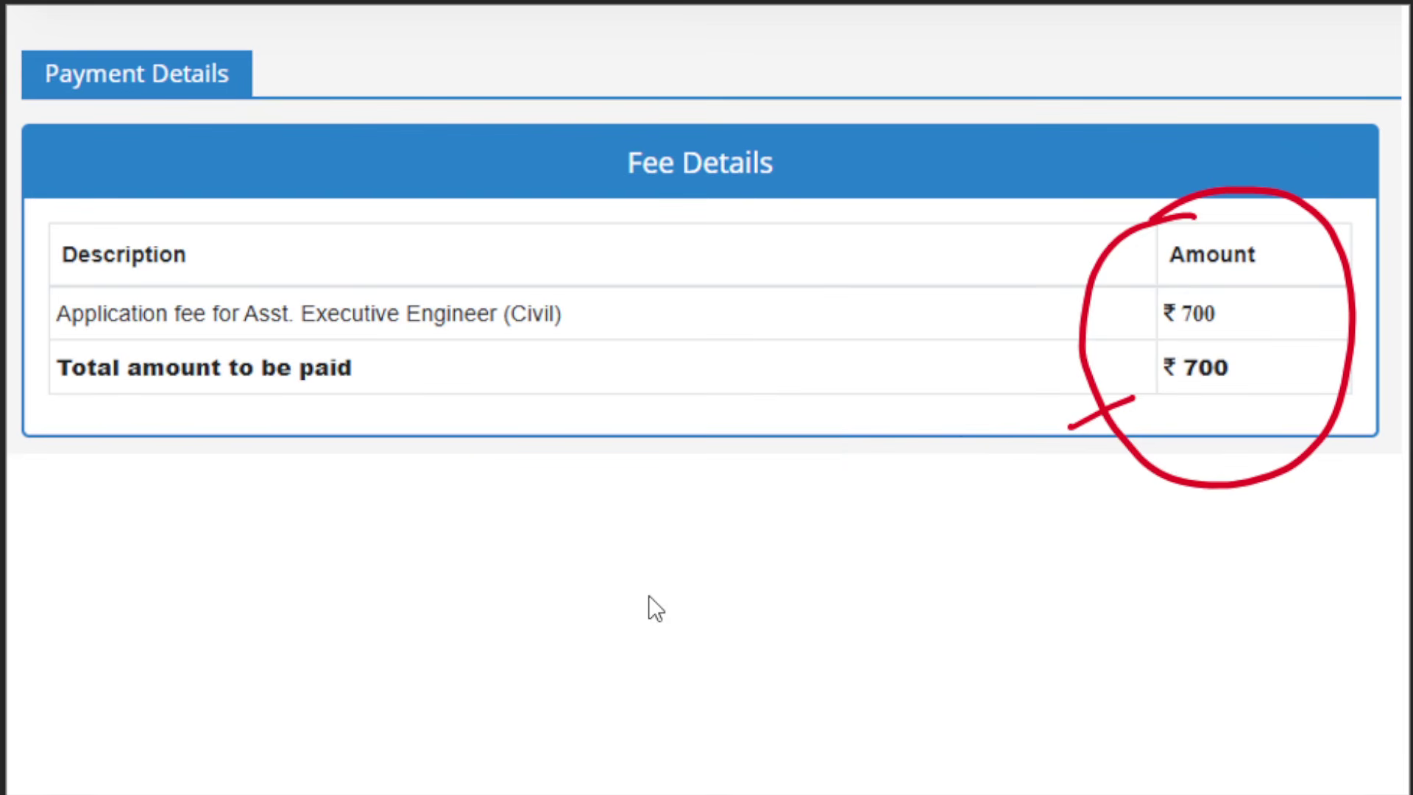
{"action": "left_click_drag", "start_coordinate": [465, 455], "coordinate": [445, 654]}
{"action": "mouse_move", "coordinate": [467, 450]}
{"action": "left_mouse_down"}
{"action": "mouse_move", "coordinate": [545, 456]}
{"action": "mouse_move", "coordinate": [664, 653]}
{"action": "left_mouse_up"}
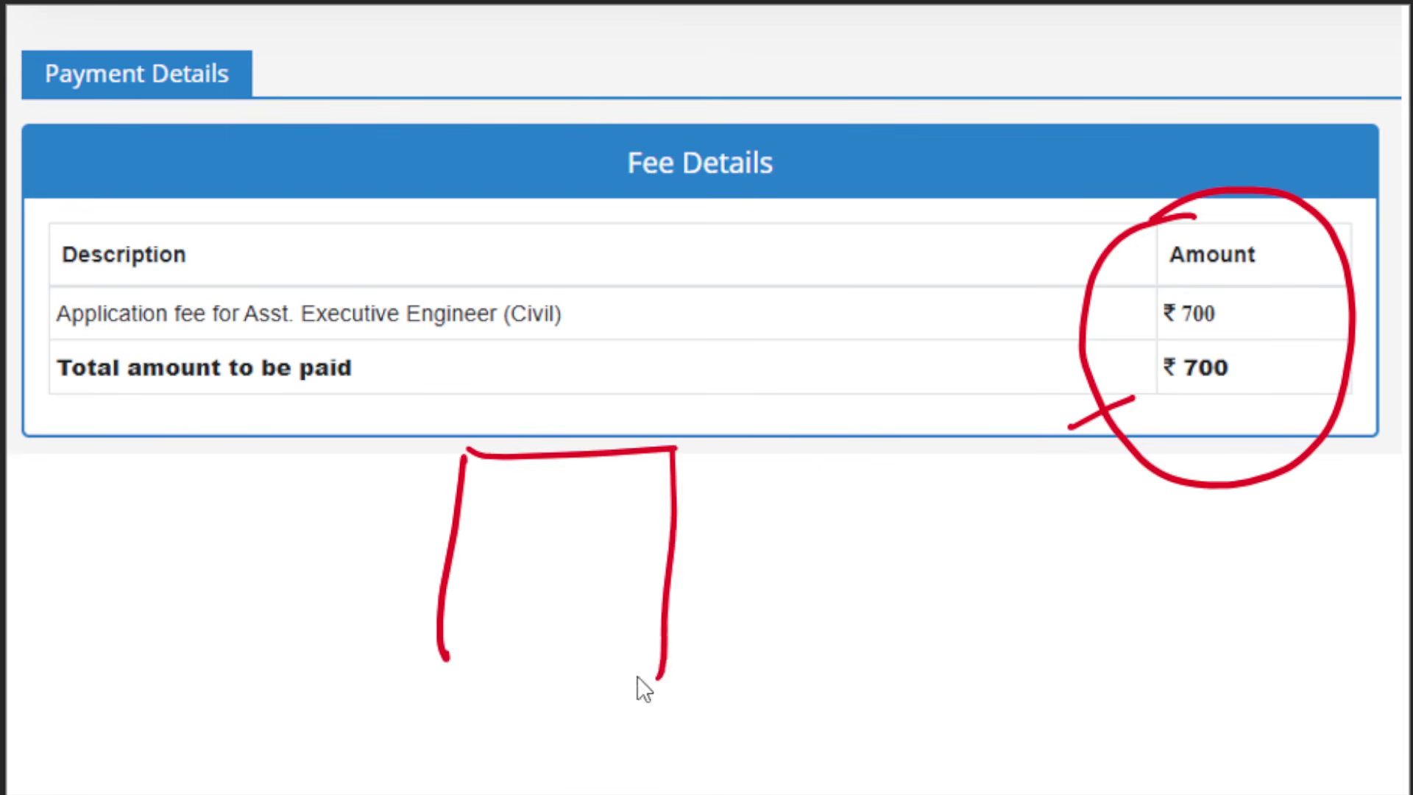
{"action": "left_click_drag", "start_coordinate": [446, 679], "coordinate": [659, 655]}
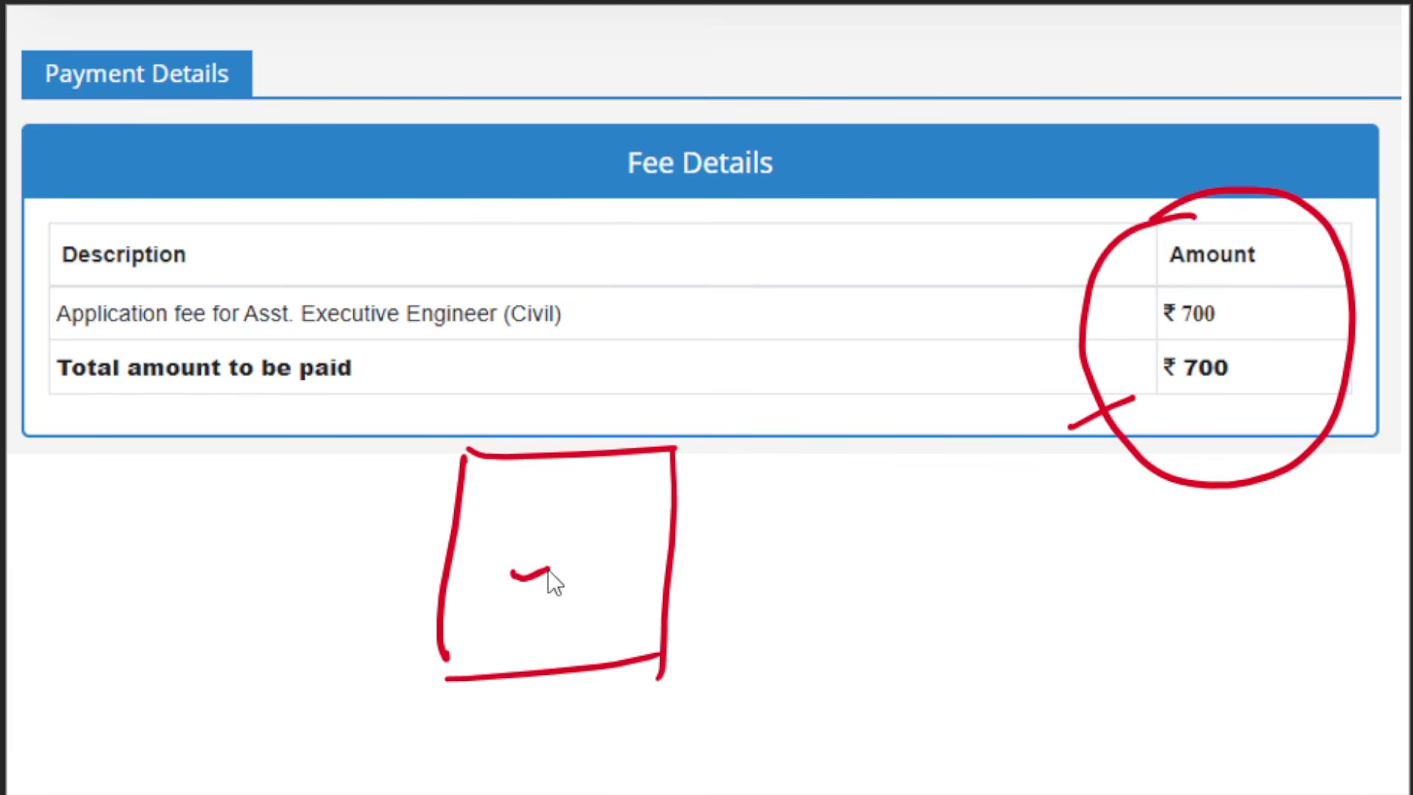
{"action": "left_click_drag", "start_coordinate": [446, 494], "coordinate": [456, 617]}
{"action": "mouse_move", "coordinate": [513, 578]}
{"action": "left_mouse_down"}
{"action": "mouse_move", "coordinate": [542, 552]}
{"action": "mouse_move", "coordinate": [532, 593]}
{"action": "left_mouse_up"}
{"action": "mouse_move", "coordinate": [563, 557]}
{"action": "left_mouse_down"}
{"action": "mouse_move", "coordinate": [588, 590]}
{"action": "mouse_move", "coordinate": [615, 558]}
{"action": "left_mouse_up"}
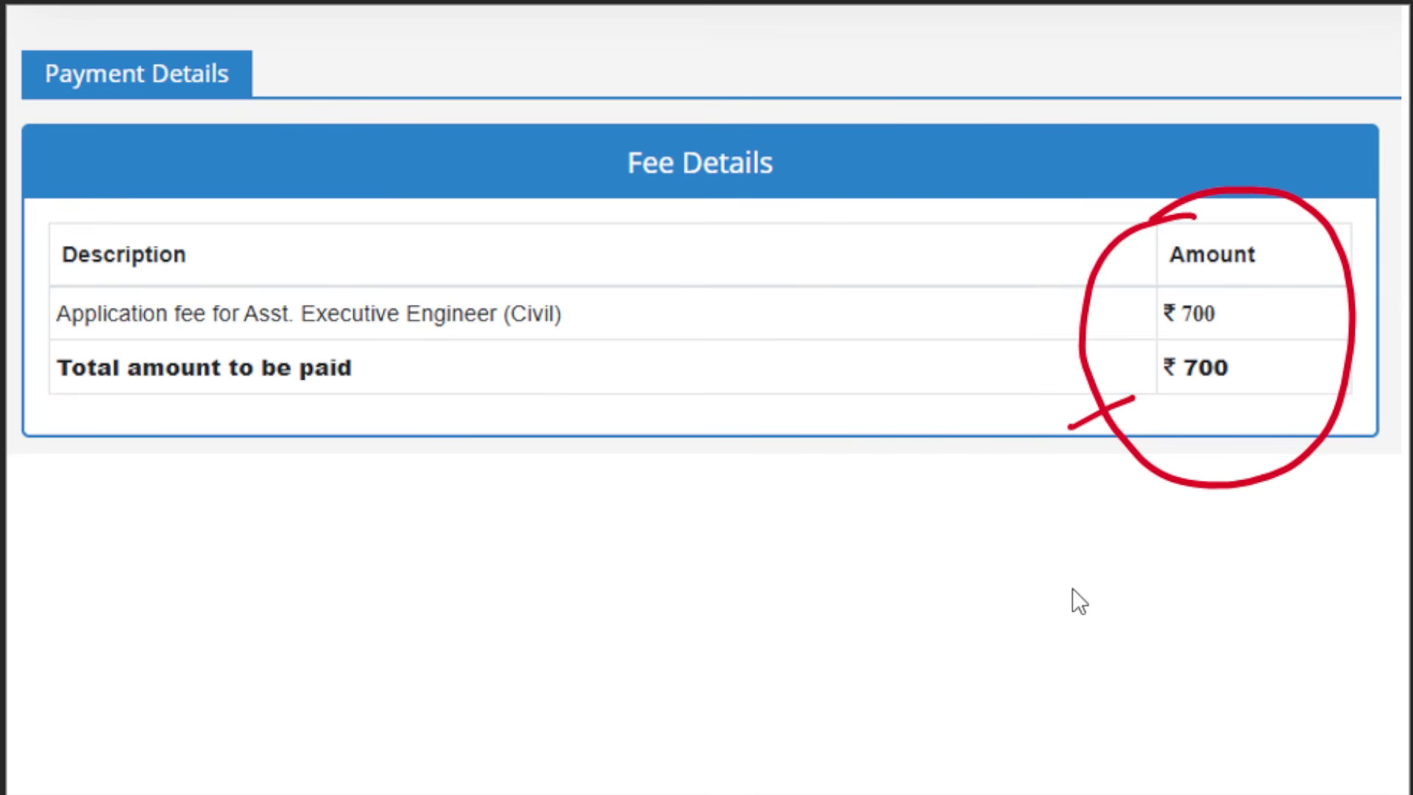
Handwrite payment notes below the fee table, underlining, circling and striking through them.
{"action": "mouse_move", "coordinate": [1089, 597]}
{"action": "left_mouse_down"}
{"action": "mouse_move", "coordinate": [1094, 661]}
{"action": "mouse_move", "coordinate": [1096, 625]}
{"action": "mouse_move", "coordinate": [1198, 609]}
{"action": "left_mouse_up"}
{"action": "left_click_drag", "start_coordinate": [1208, 600], "coordinate": [1210, 610]}
{"action": "left_click_drag", "start_coordinate": [771, 624], "coordinate": [959, 621]}
{"action": "mouse_move", "coordinate": [812, 557]}
{"action": "left_mouse_down"}
{"action": "mouse_move", "coordinate": [796, 559]}
{"action": "mouse_move", "coordinate": [918, 609]}
{"action": "left_mouse_up"}
{"action": "mouse_move", "coordinate": [1139, 561]}
{"action": "left_mouse_down"}
{"action": "mouse_move", "coordinate": [1101, 700]}
{"action": "mouse_move", "coordinate": [1118, 552]}
{"action": "left_mouse_up"}
{"action": "left_click_drag", "start_coordinate": [1244, 671], "coordinate": [1317, 728]}
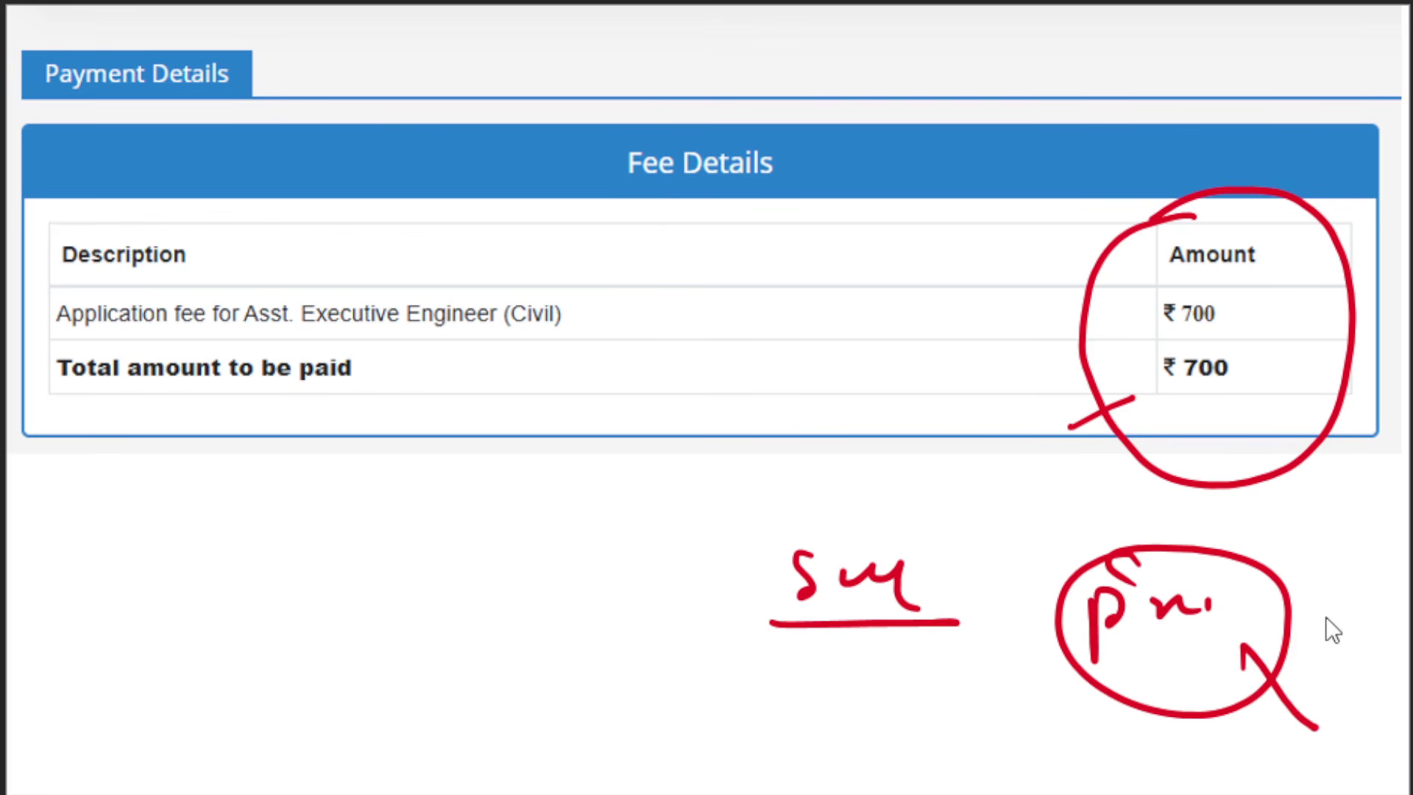
{"action": "mouse_move", "coordinate": [830, 503]}
{"action": "left_mouse_down"}
{"action": "mouse_move", "coordinate": [858, 700]}
{"action": "mouse_move", "coordinate": [736, 581]}
{"action": "left_mouse_up"}
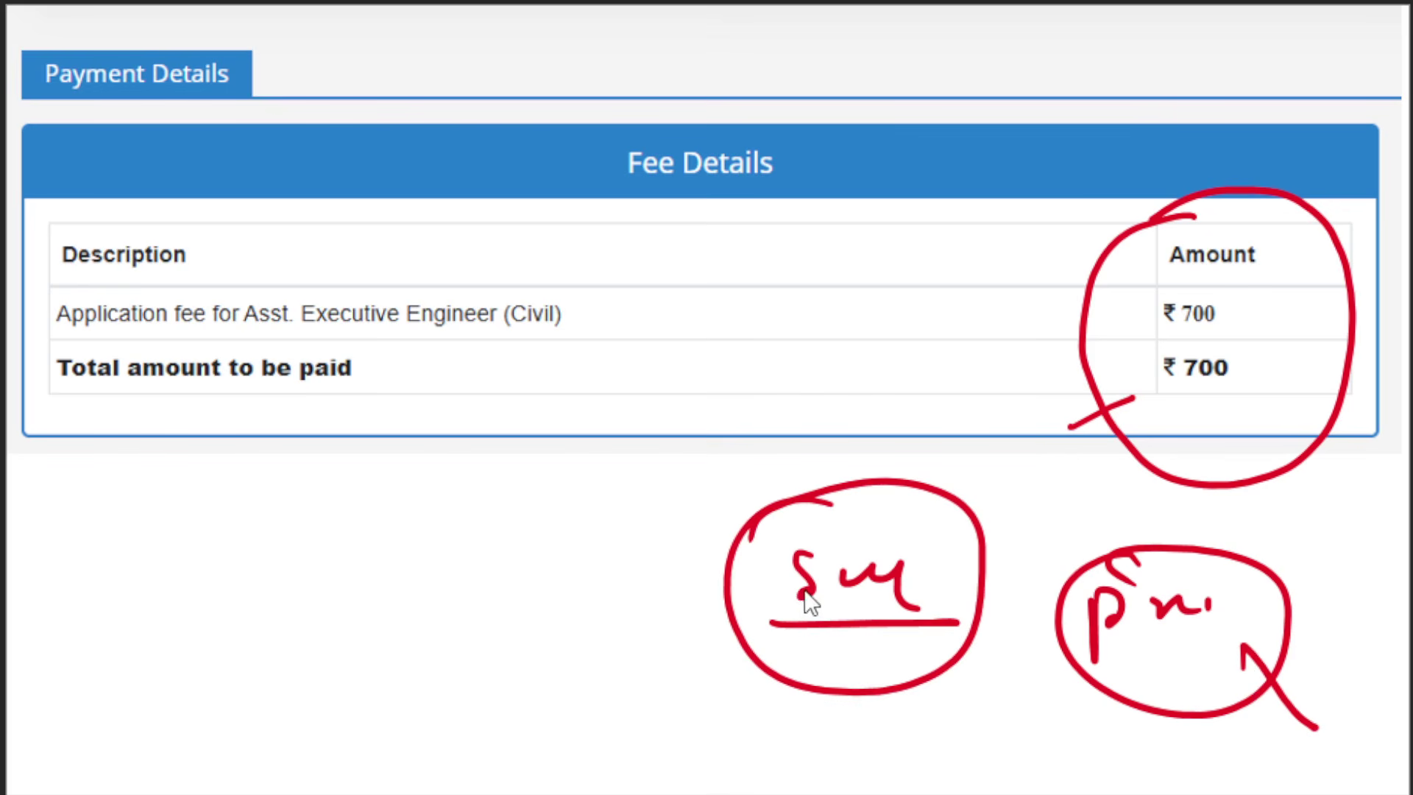
{"action": "left_click_drag", "start_coordinate": [657, 681], "coordinate": [849, 593]}
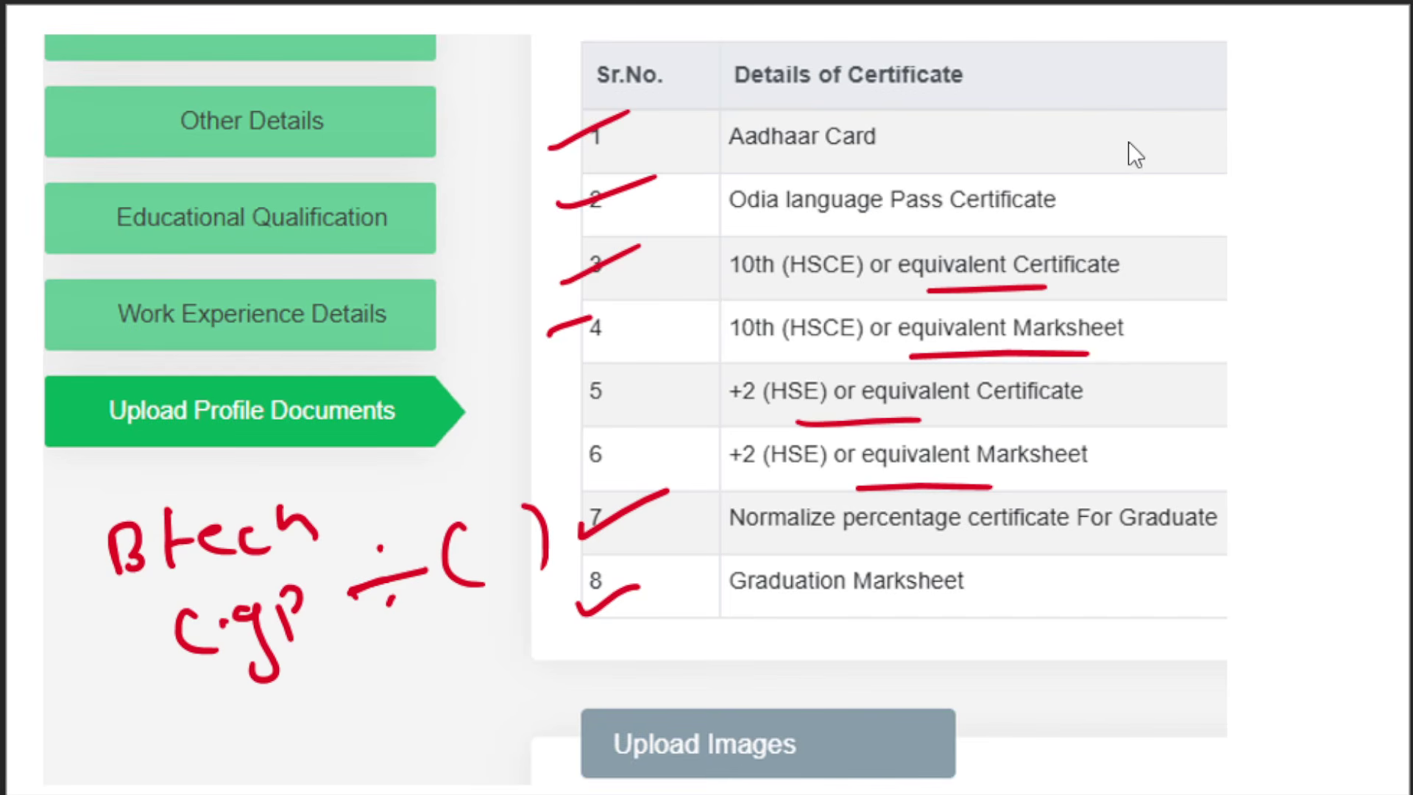
Tick off the Aadhaar Card, 10th marksheet and +2 (HSE) certificate rows.
{"action": "left_click_drag", "start_coordinate": [1112, 147], "coordinate": [1245, 94]}
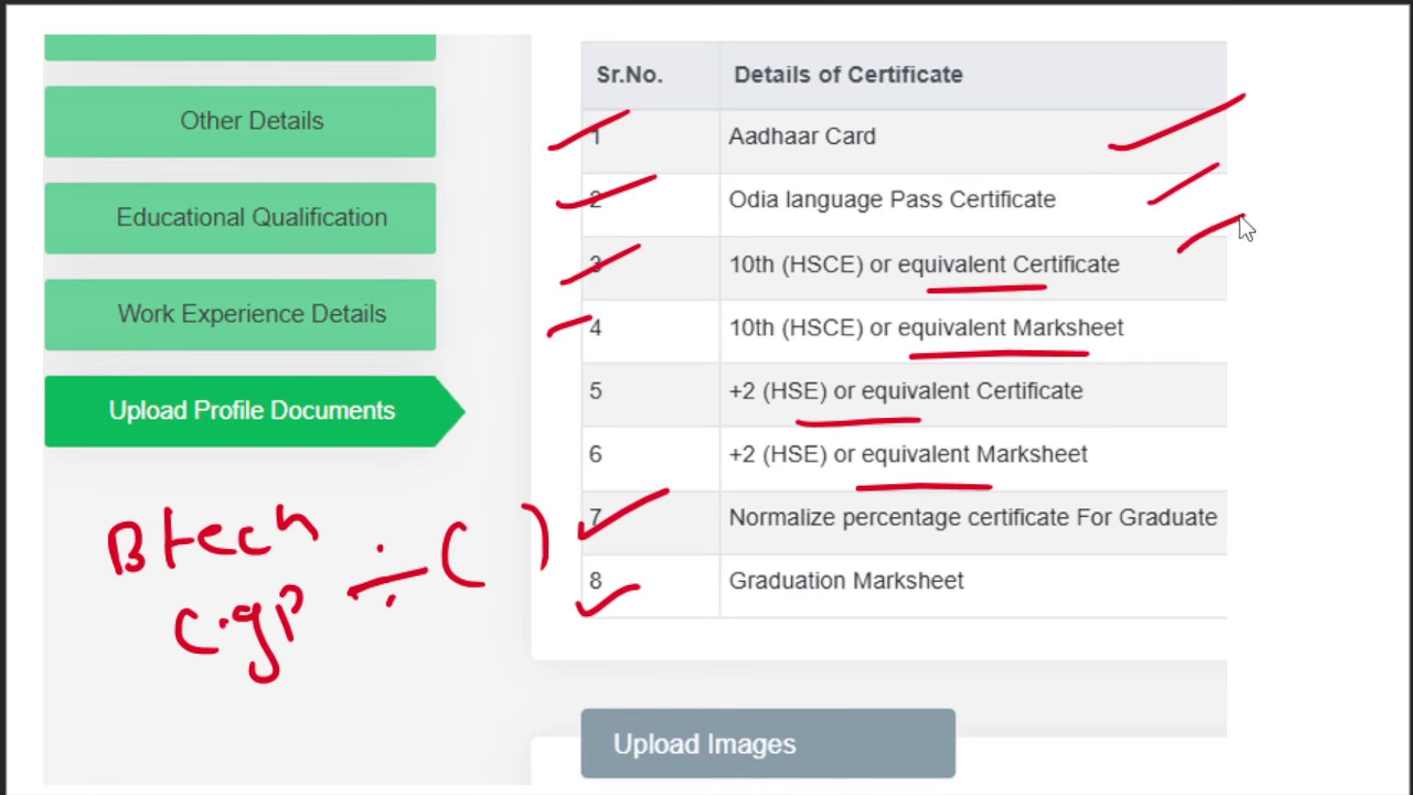
{"action": "left_click_drag", "start_coordinate": [1165, 311], "coordinate": [1232, 274]}
{"action": "left_click_drag", "start_coordinate": [1161, 355], "coordinate": [1204, 331]}
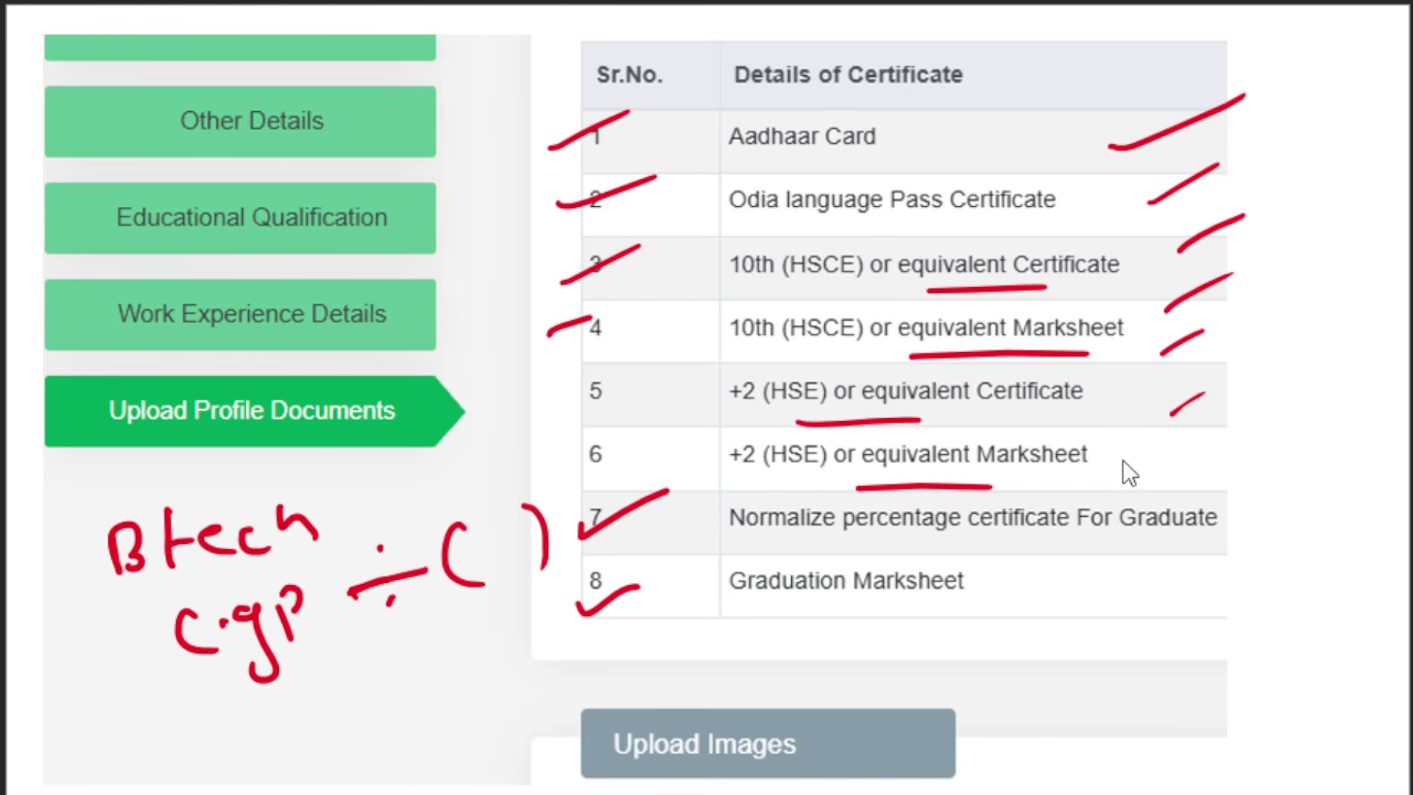
{"action": "left_click_drag", "start_coordinate": [1124, 459], "coordinate": [1203, 419]}
Draw a photo box, circle the image upload area, and sketch a signature box with a sample signature.
{"action": "mouse_move", "coordinate": [1021, 570]}
{"action": "left_mouse_down"}
{"action": "mouse_move", "coordinate": [1141, 562]}
{"action": "mouse_move", "coordinate": [1004, 666]}
{"action": "left_mouse_up"}
{"action": "mouse_move", "coordinate": [668, 685]}
{"action": "left_mouse_down"}
{"action": "mouse_move", "coordinate": [642, 779]}
{"action": "mouse_move", "coordinate": [833, 647]}
{"action": "left_mouse_up"}
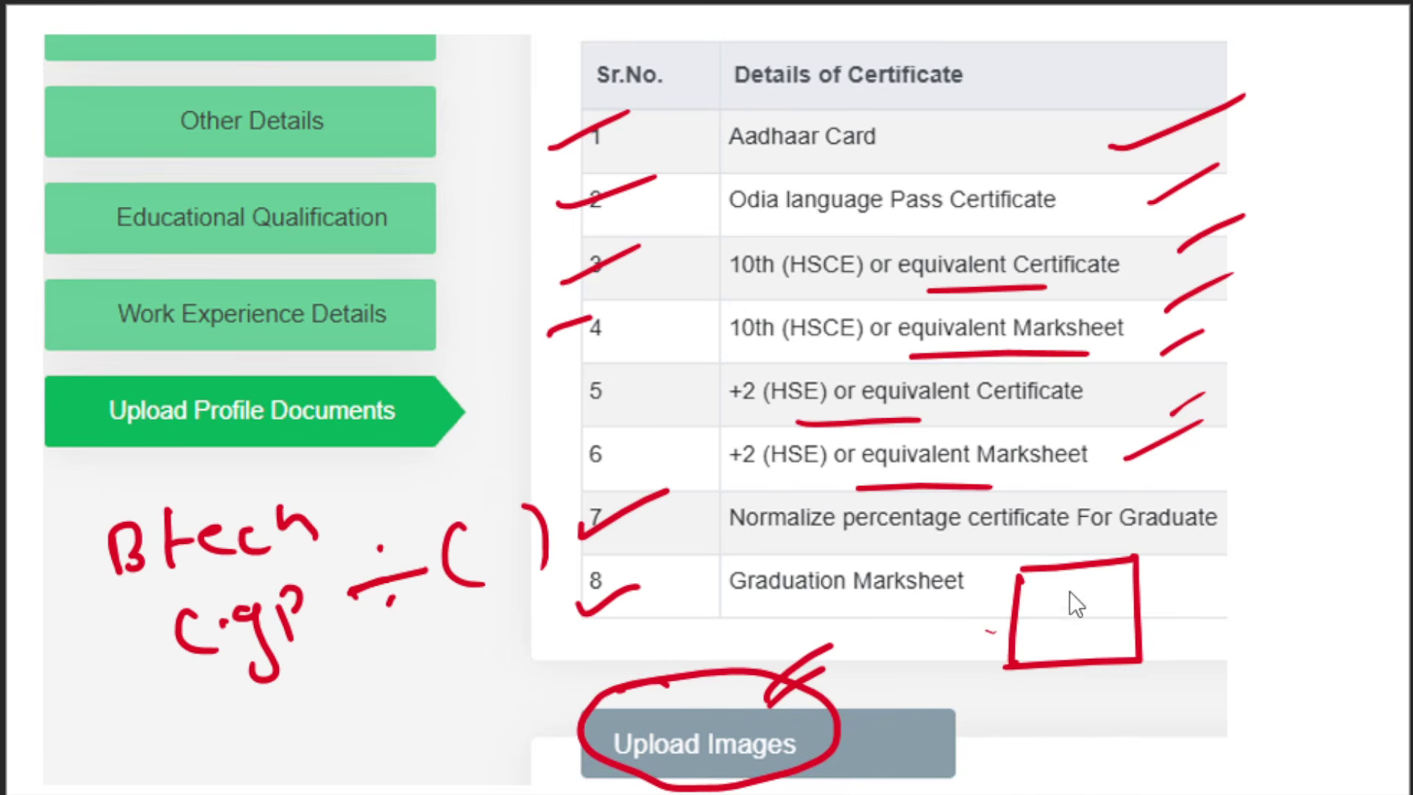
{"action": "left_click_drag", "start_coordinate": [977, 614], "coordinate": [1044, 568]}
{"action": "mouse_move", "coordinate": [1017, 761]}
{"action": "left_mouse_down"}
{"action": "mouse_move", "coordinate": [1030, 696]}
{"action": "mouse_move", "coordinate": [1200, 692]}
{"action": "mouse_move", "coordinate": [1200, 754]}
{"action": "mouse_move", "coordinate": [1178, 745]}
{"action": "left_mouse_up"}
{"action": "left_click_drag", "start_coordinate": [1085, 714], "coordinate": [1081, 723]}
{"action": "left_click_drag", "start_coordinate": [1098, 718], "coordinate": [1158, 726]}
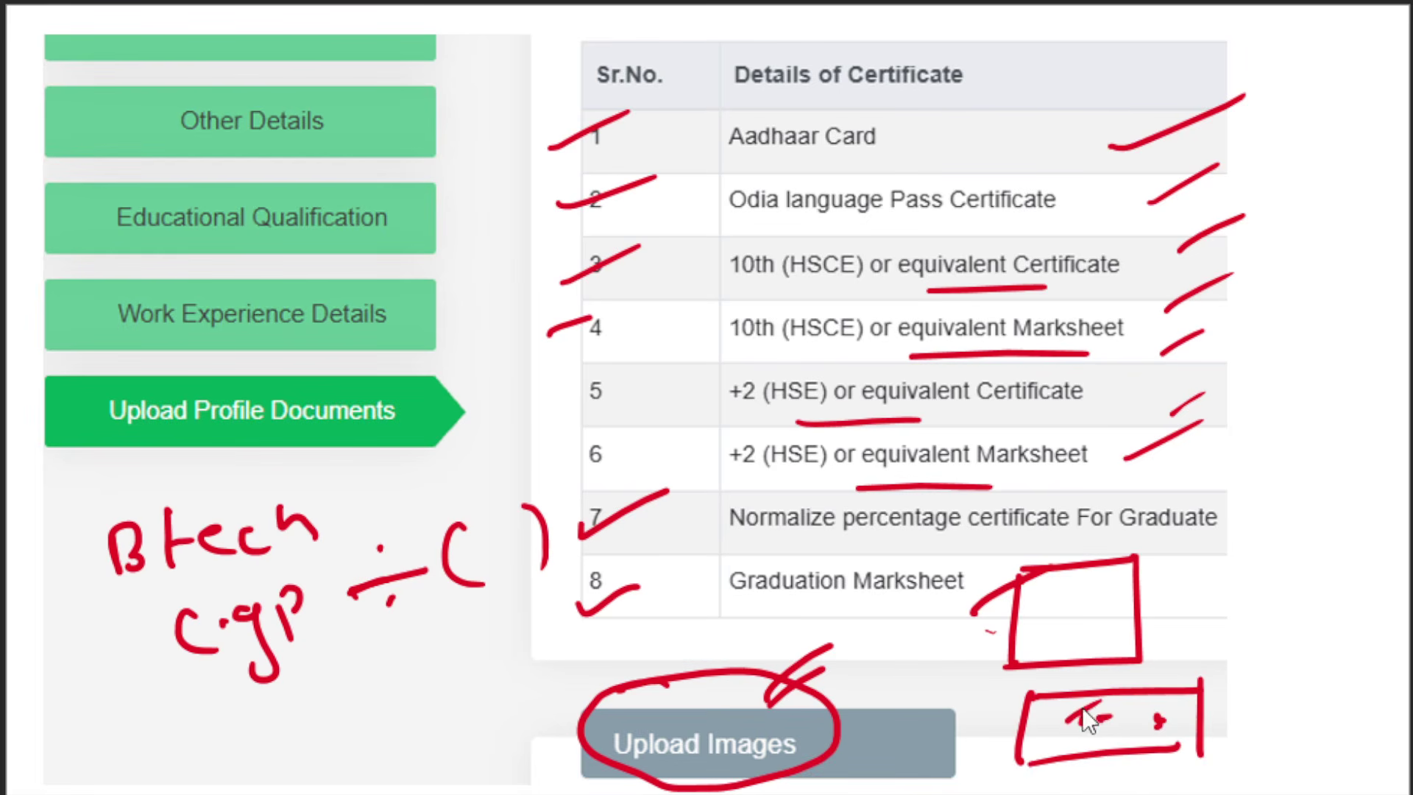
{"action": "left_click_drag", "start_coordinate": [1066, 726], "coordinate": [1169, 684]}
Write and underline 'Sign' beside the signature box.
{"action": "mouse_move", "coordinate": [1211, 590]}
{"action": "left_mouse_down"}
{"action": "mouse_move", "coordinate": [1207, 640]}
{"action": "mouse_move", "coordinate": [1252, 651]}
{"action": "left_mouse_up"}
{"action": "mouse_move", "coordinate": [1289, 603]}
{"action": "left_mouse_down"}
{"action": "mouse_move", "coordinate": [1319, 615]}
{"action": "mouse_move", "coordinate": [1329, 603]}
{"action": "left_mouse_up"}
{"action": "left_click_drag", "start_coordinate": [1294, 643], "coordinate": [1186, 666]}
{"action": "left_click_drag", "start_coordinate": [1231, 675], "coordinate": [1302, 655]}
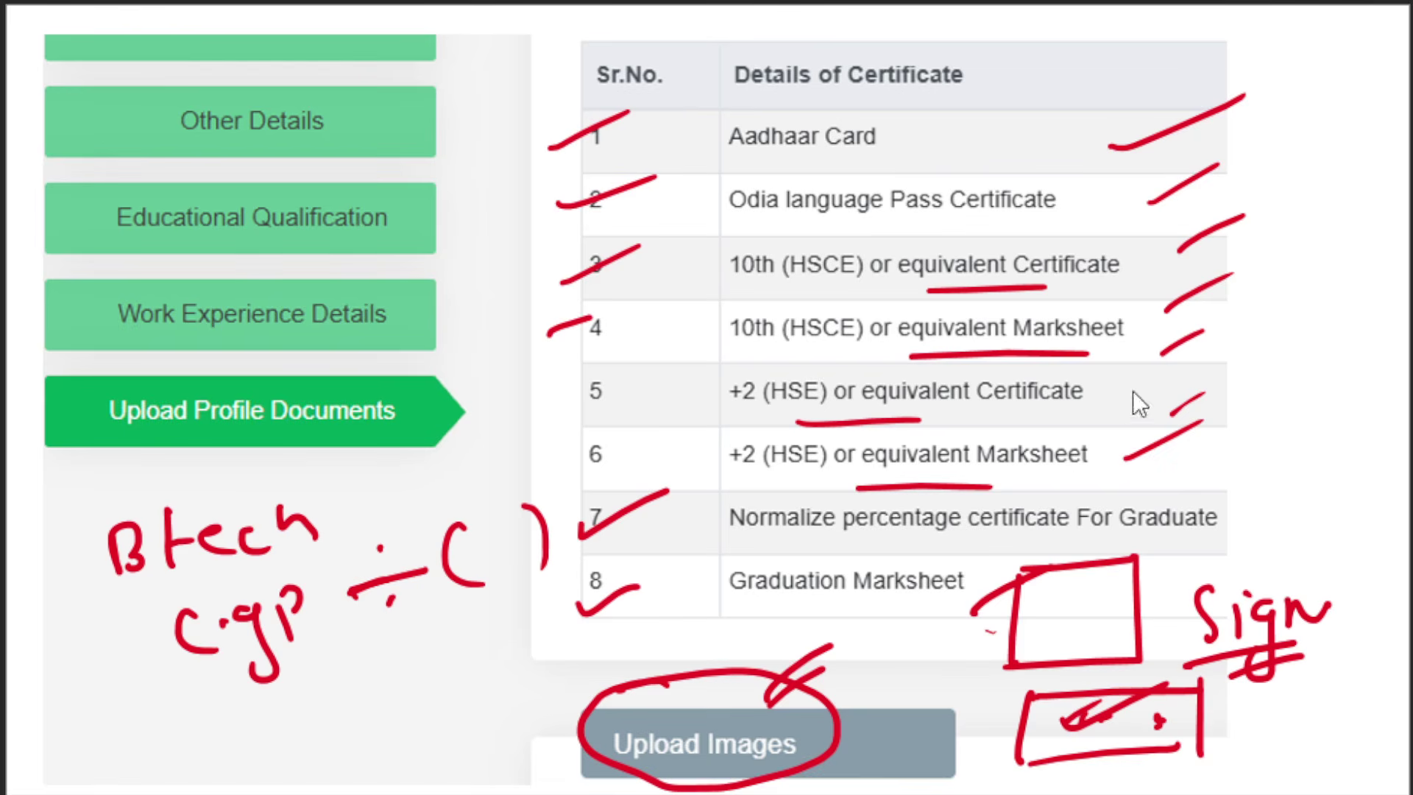
Tick the photo box, recircle the image upload area, and add a hash mark under the CGPA note.
{"action": "left_click_drag", "start_coordinate": [1065, 608], "coordinate": [1170, 545]}
{"action": "mouse_move", "coordinate": [624, 696]}
{"action": "left_mouse_down"}
{"action": "mouse_move", "coordinate": [728, 785]}
{"action": "mouse_move", "coordinate": [723, 655]}
{"action": "mouse_move", "coordinate": [666, 681]}
{"action": "left_mouse_up"}
{"action": "mouse_move", "coordinate": [358, 722]}
{"action": "left_mouse_down"}
{"action": "mouse_move", "coordinate": [480, 640]}
{"action": "mouse_move", "coordinate": [445, 734]}
{"action": "left_mouse_up"}
{"action": "left_click_drag", "start_coordinate": [437, 616], "coordinate": [460, 717]}
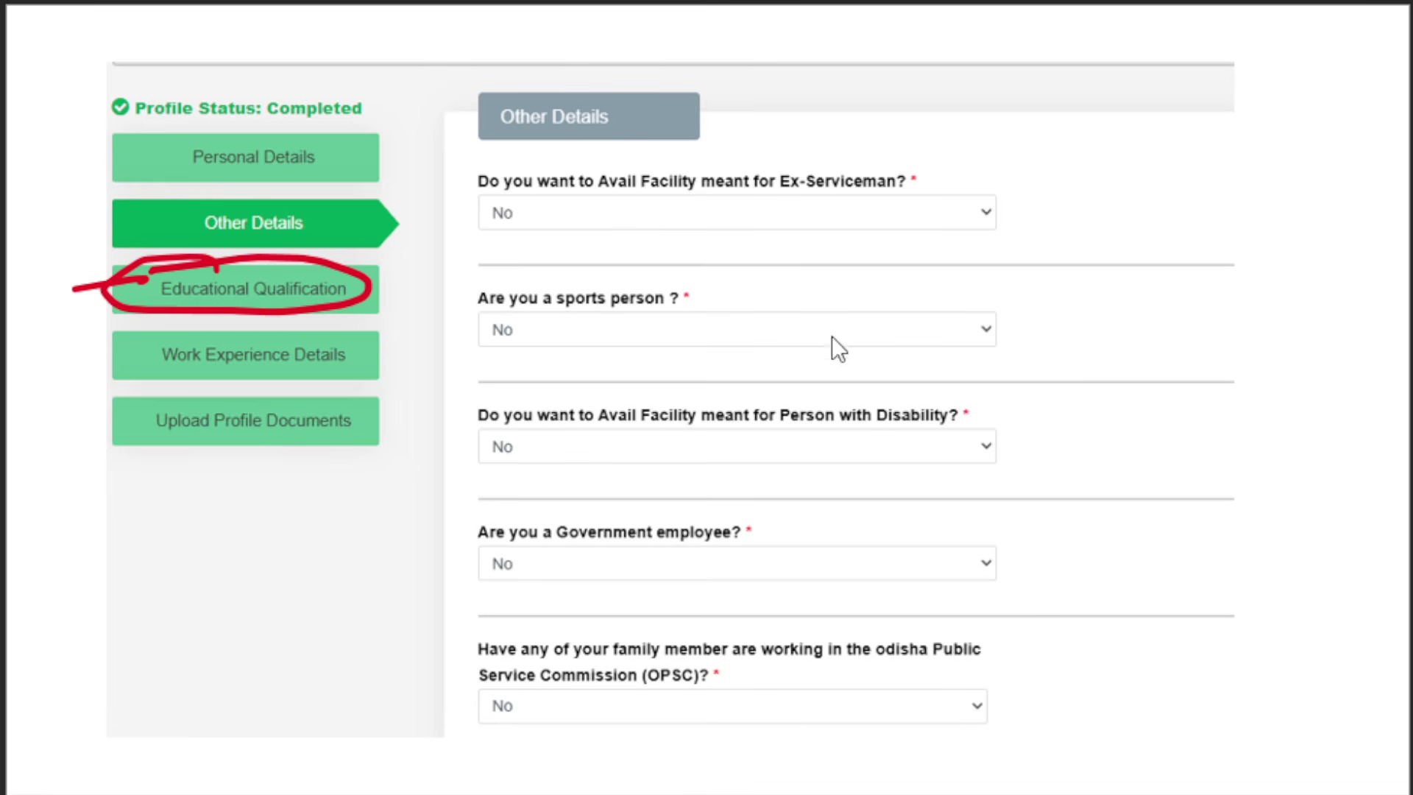
Circle the Educational Qualification tab and point arrows at it.
{"action": "mouse_move", "coordinate": [765, 286]}
{"action": "left_mouse_down"}
{"action": "mouse_move", "coordinate": [754, 329]}
{"action": "mouse_move", "coordinate": [801, 301]}
{"action": "mouse_move", "coordinate": [981, 306]}
{"action": "mouse_move", "coordinate": [1103, 290]}
{"action": "left_mouse_up"}
{"action": "left_click", "coordinate": [828, 294]}
{"action": "left_click_drag", "start_coordinate": [791, 365], "coordinate": [1062, 321]}
{"action": "left_click_drag", "start_coordinate": [781, 248], "coordinate": [1008, 208]}
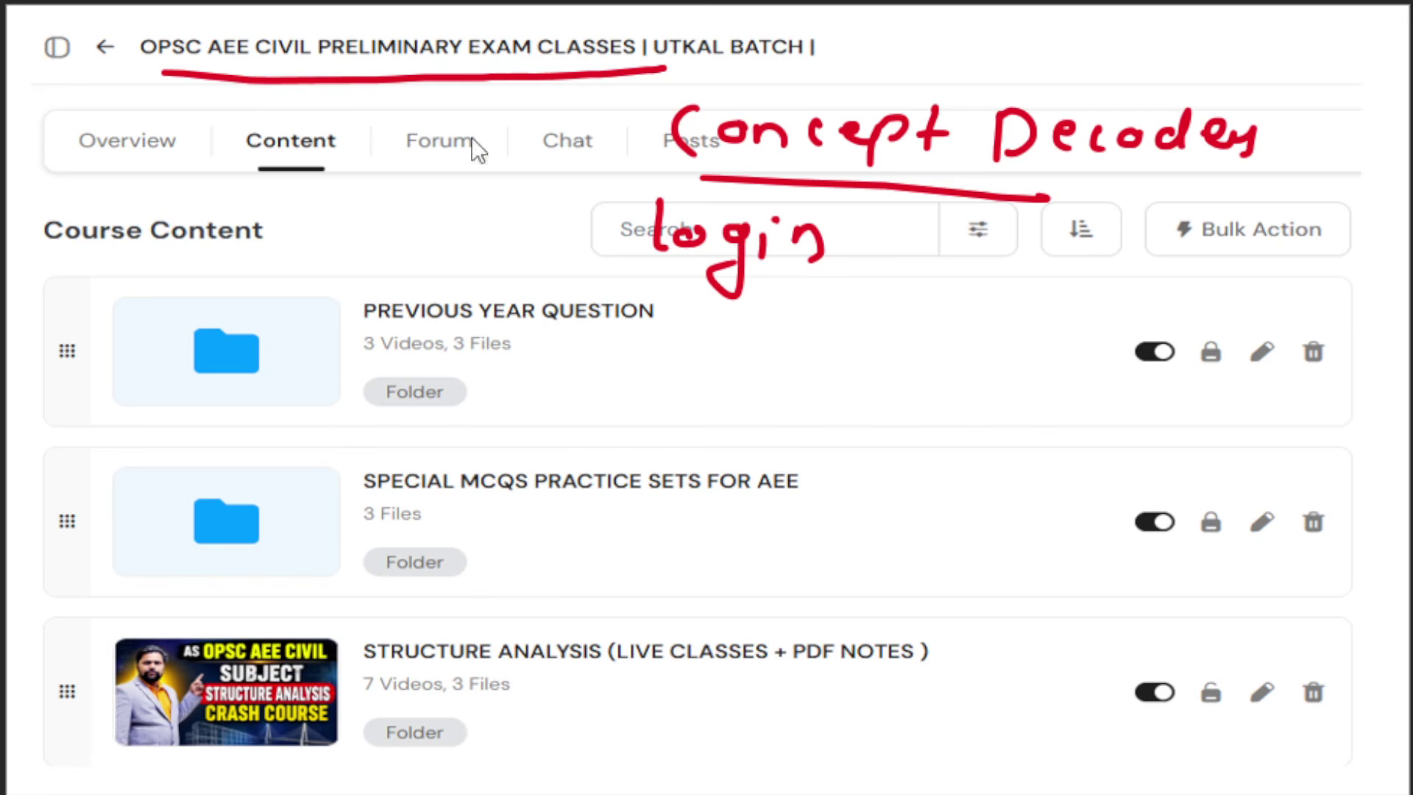
Underline the Concept Decoders course title and bracket the handwritten word 'login'.
{"action": "left_click_drag", "start_coordinate": [780, 188], "coordinate": [1183, 192]}
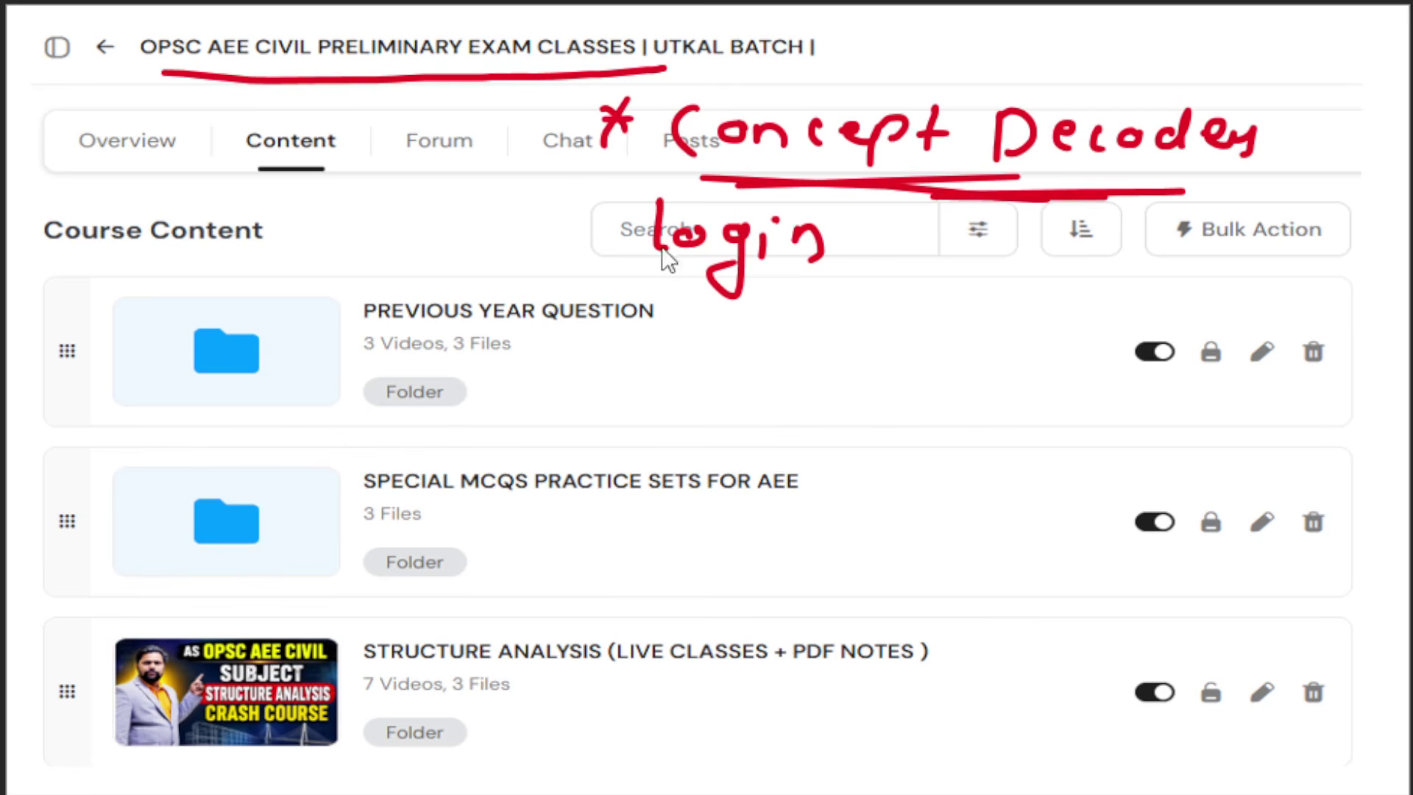
{"action": "left_click_drag", "start_coordinate": [620, 185], "coordinate": [655, 298]}
{"action": "left_click_drag", "start_coordinate": [847, 203], "coordinate": [863, 320]}
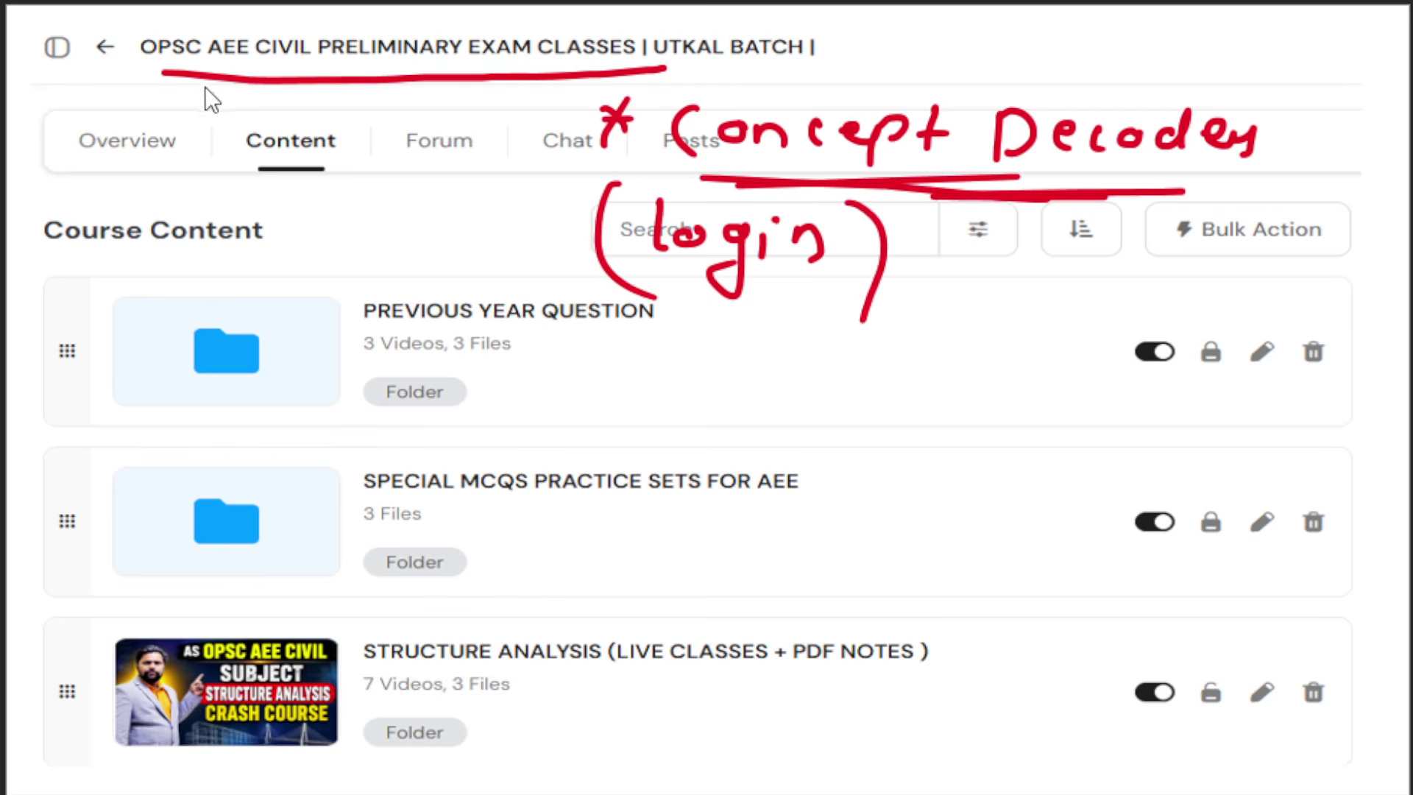
{"action": "left_click_drag", "start_coordinate": [187, 92], "coordinate": [761, 66]}
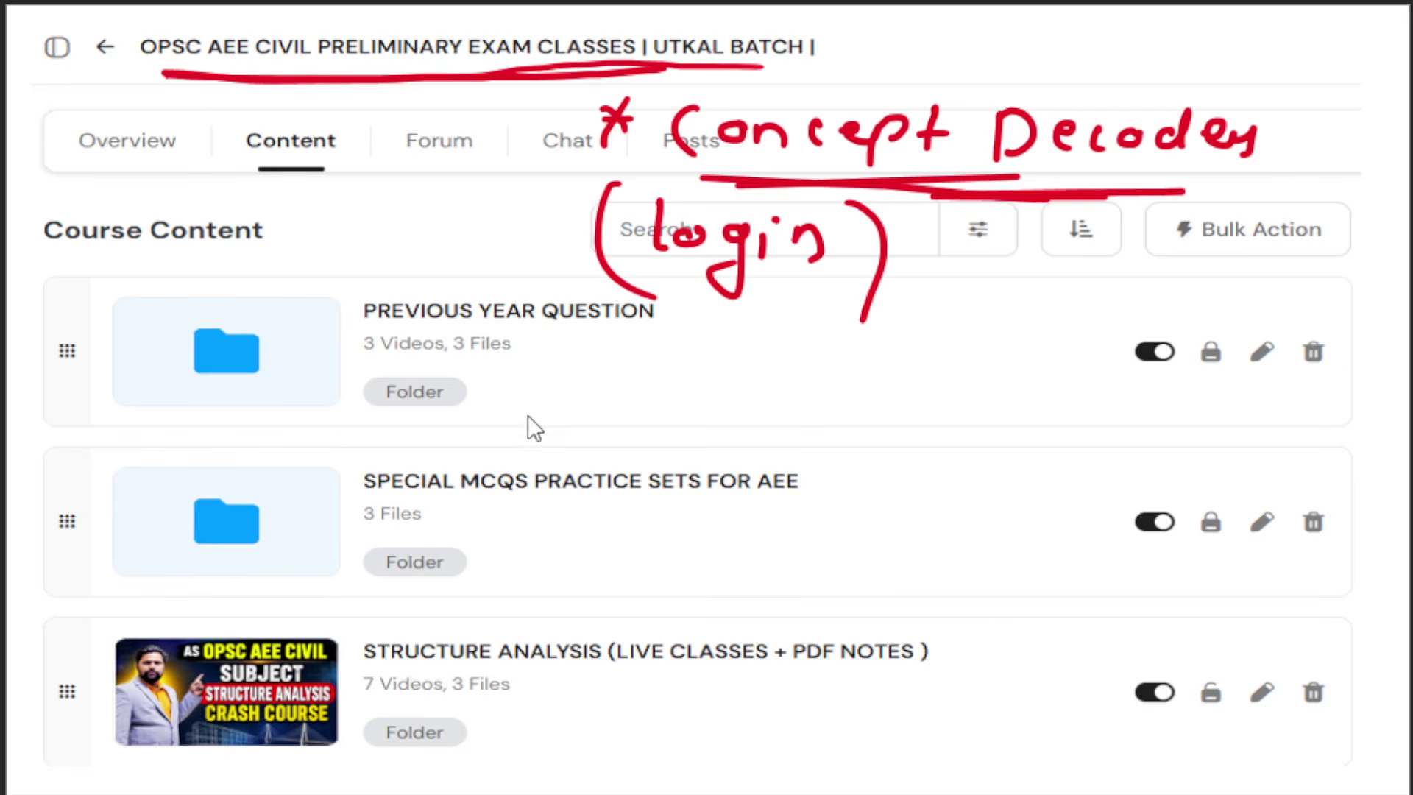
Tick the Previous Year Question, MCQ practice sets and Structure Analysis folders, adding small marginal notes.
{"action": "left_click_drag", "start_coordinate": [552, 404], "coordinate": [657, 355]}
{"action": "left_click_drag", "start_coordinate": [589, 537], "coordinate": [717, 473]}
{"action": "left_click_drag", "start_coordinate": [560, 692], "coordinate": [655, 634]}
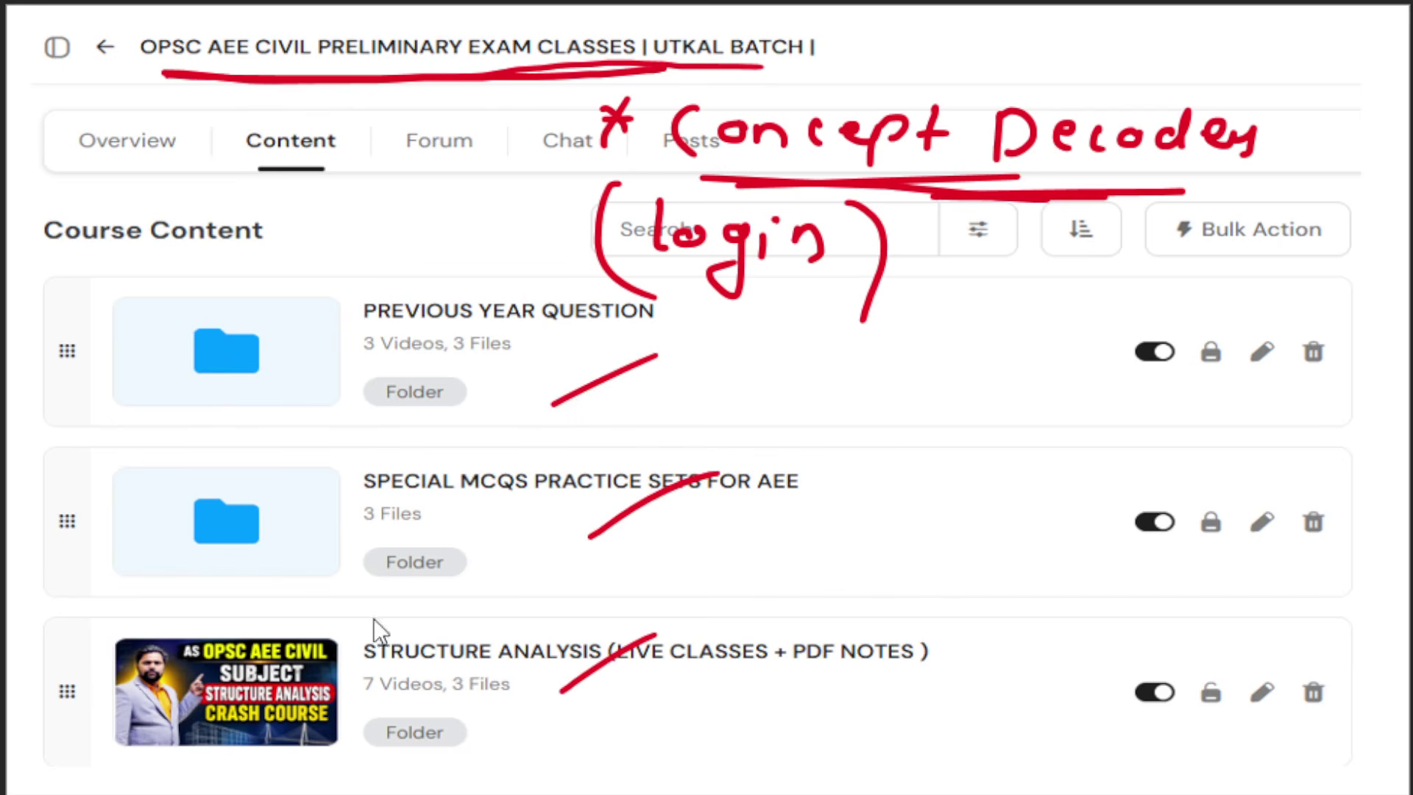
{"action": "left_click_drag", "start_coordinate": [134, 620], "coordinate": [94, 737]}
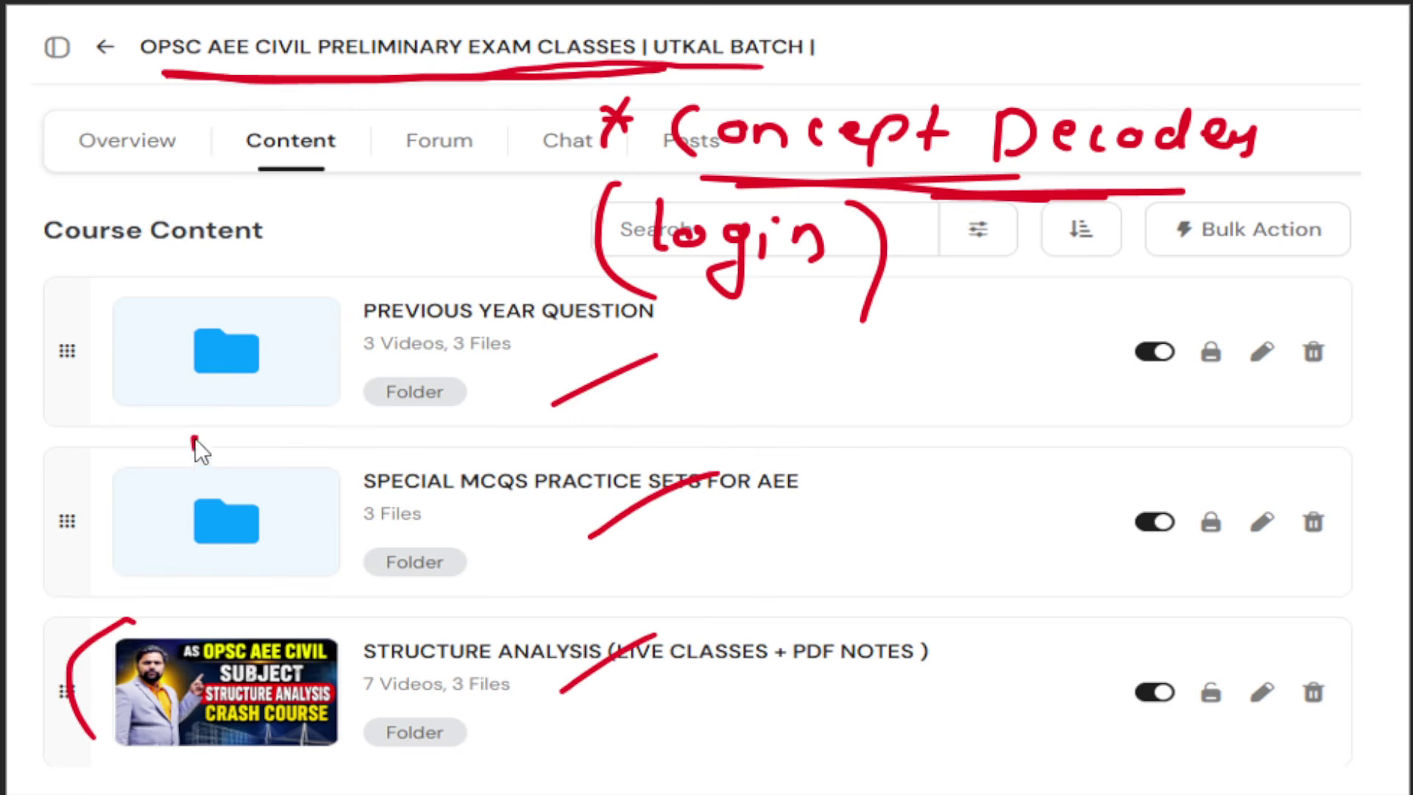
{"action": "mouse_move", "coordinate": [196, 440]}
{"action": "left_mouse_down"}
{"action": "mouse_move", "coordinate": [270, 453]}
{"action": "mouse_move", "coordinate": [350, 414]}
{"action": "left_mouse_up"}
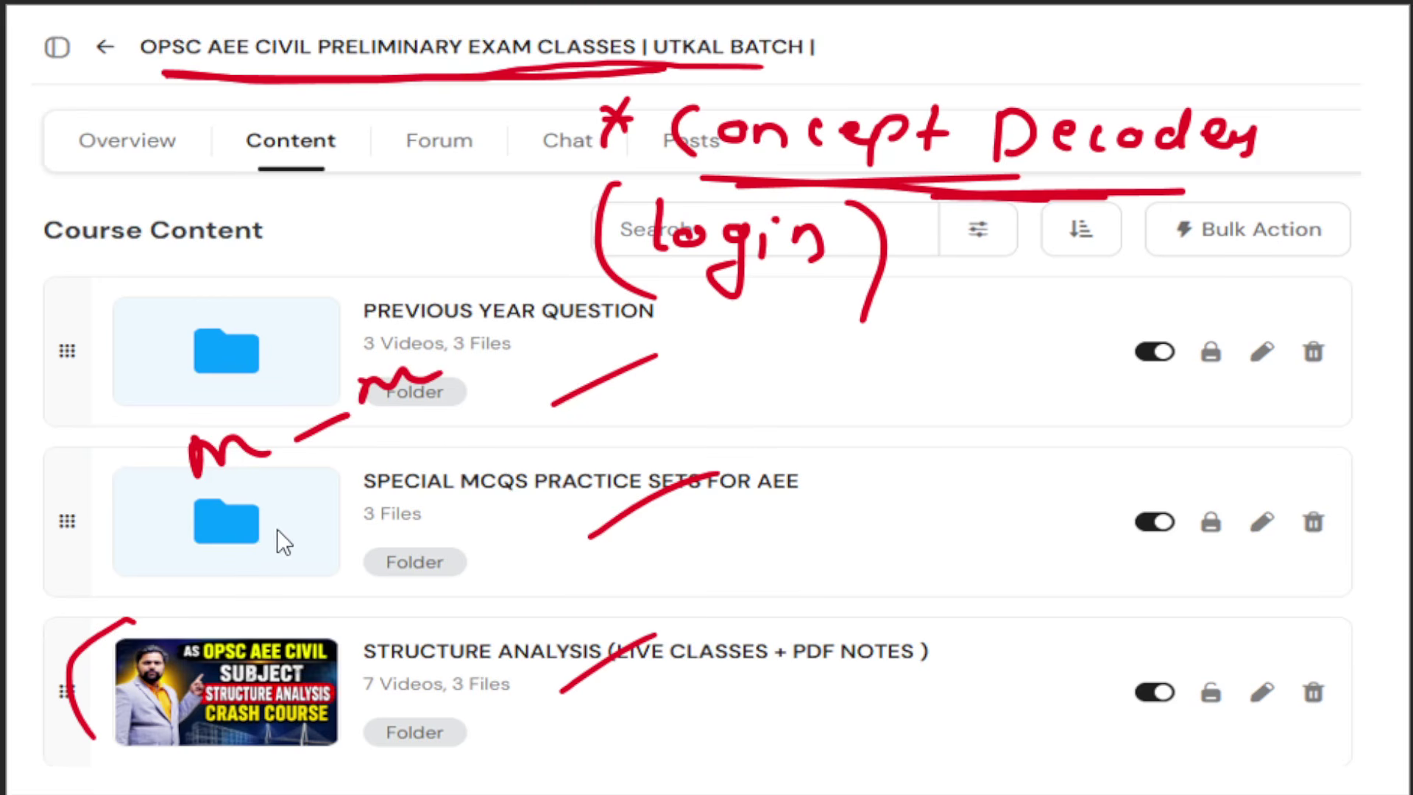
{"action": "left_click_drag", "start_coordinate": [324, 510], "coordinate": [304, 567]}
{"action": "left_click_drag", "start_coordinate": [351, 525], "coordinate": [423, 521]}
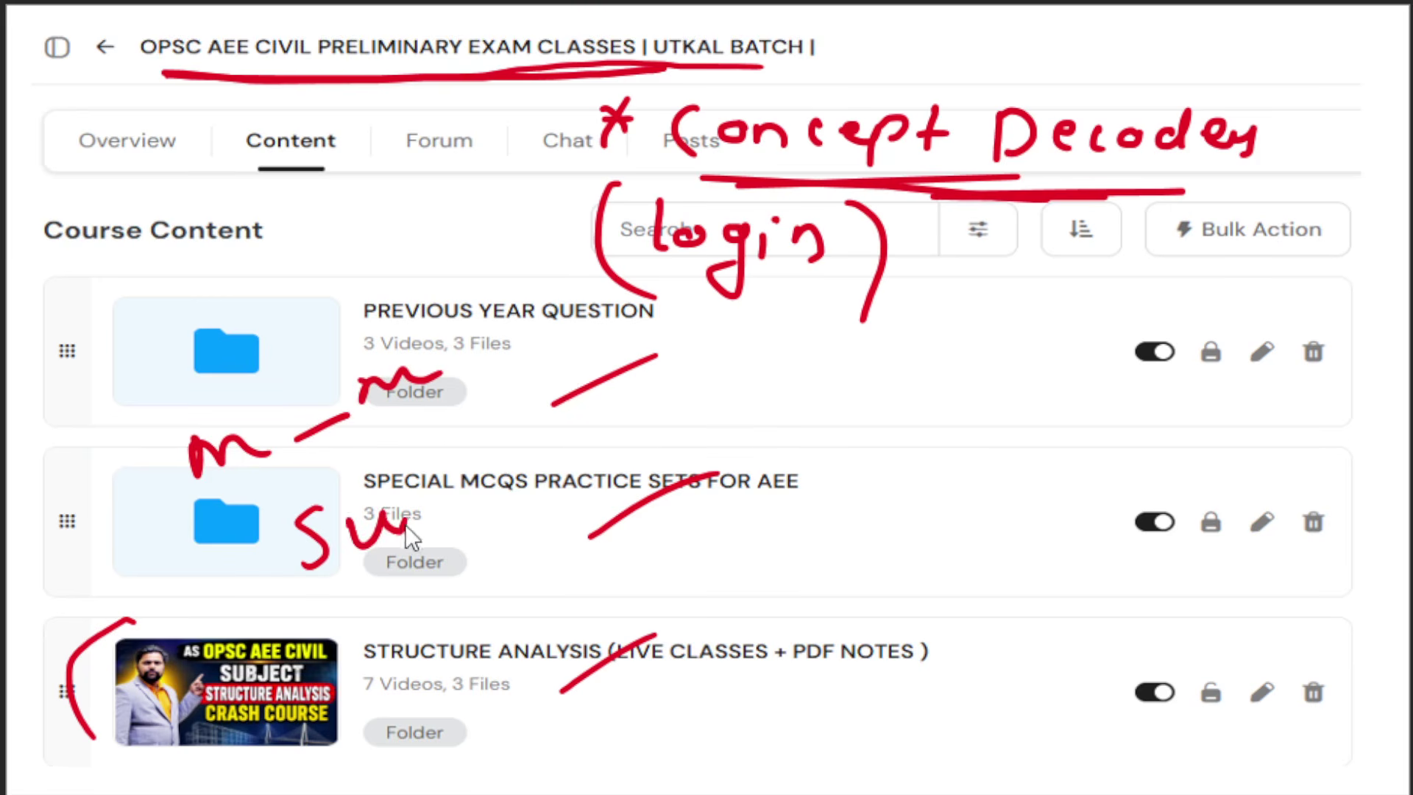
{"action": "left_click_drag", "start_coordinate": [62, 485], "coordinate": [144, 449]}
{"action": "left_click_drag", "start_coordinate": [53, 625], "coordinate": [143, 578]}
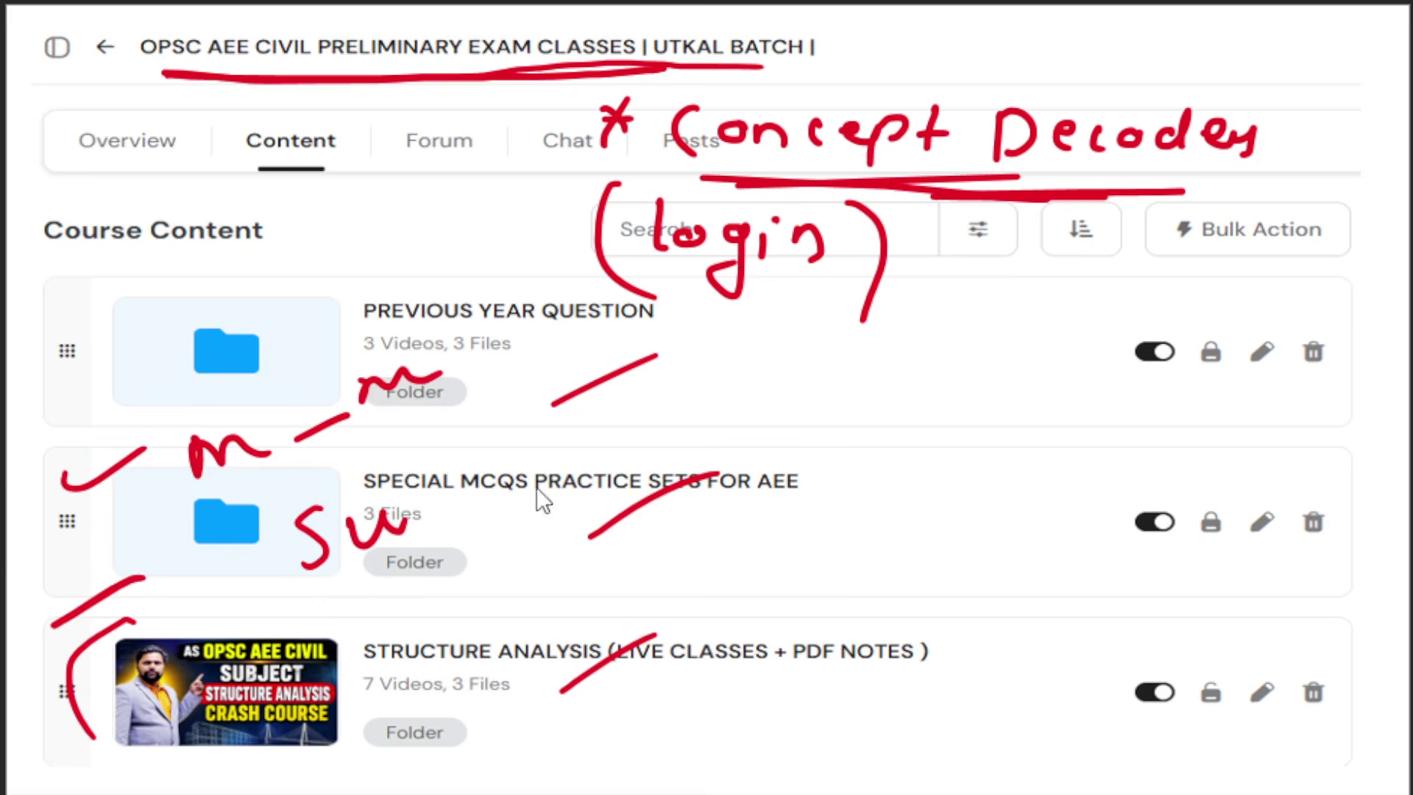
Draw a dividing line beside the folders and write '20 dy' with a circled 3x.
{"action": "left_click_drag", "start_coordinate": [872, 332], "coordinate": [850, 691]}
{"action": "left_click_drag", "start_coordinate": [930, 351], "coordinate": [969, 401]}
{"action": "left_click_drag", "start_coordinate": [1005, 356], "coordinate": [1006, 360]}
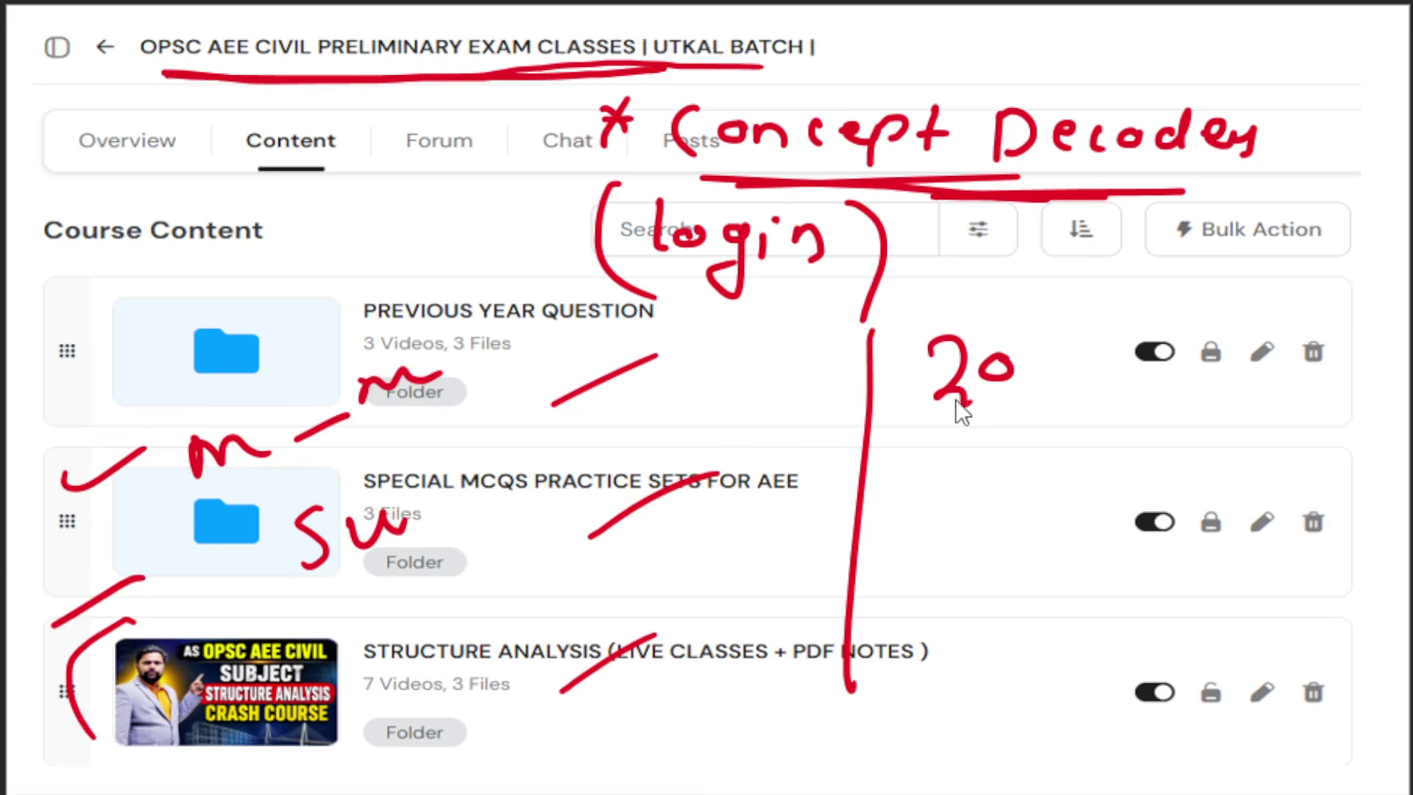
{"action": "mouse_move", "coordinate": [1094, 344]}
{"action": "left_mouse_down"}
{"action": "mouse_move", "coordinate": [1105, 302]}
{"action": "mouse_move", "coordinate": [1108, 376]}
{"action": "left_mouse_up"}
{"action": "mouse_move", "coordinate": [1136, 339]}
{"action": "left_mouse_down"}
{"action": "mouse_move", "coordinate": [1171, 340]}
{"action": "mouse_move", "coordinate": [1140, 393]}
{"action": "left_mouse_up"}
{"action": "mouse_move", "coordinate": [948, 456]}
{"action": "left_mouse_down"}
{"action": "mouse_move", "coordinate": [1000, 444]}
{"action": "mouse_move", "coordinate": [1038, 483]}
{"action": "left_mouse_up"}
{"action": "left_click_drag", "start_coordinate": [1059, 412], "coordinate": [1040, 495]}
{"action": "left_click_drag", "start_coordinate": [1076, 434], "coordinate": [1101, 478]}
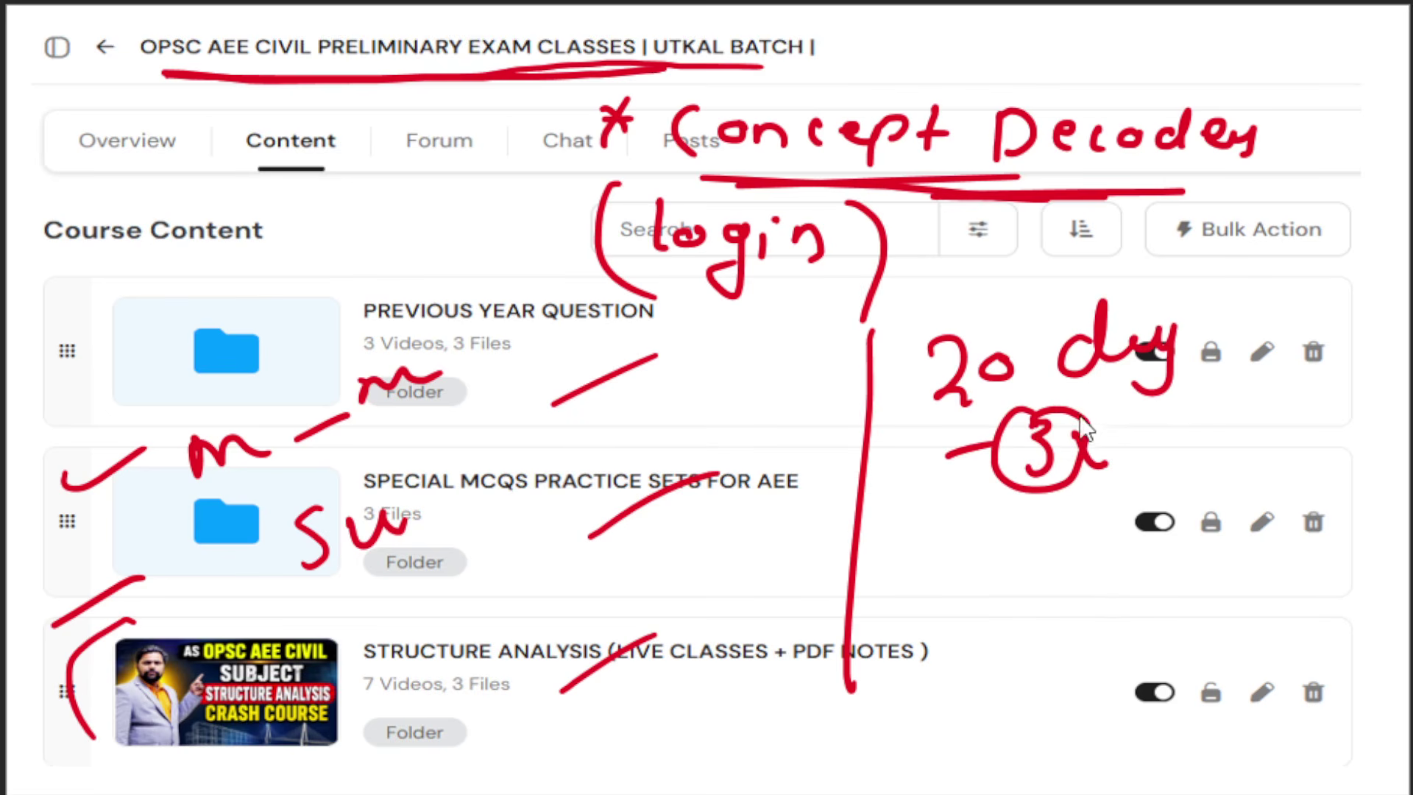
Draw a list stem with several bars under the '20 dy' note.
{"action": "left_click_drag", "start_coordinate": [1141, 413], "coordinate": [1104, 669]}
{"action": "left_click_drag", "start_coordinate": [1117, 446], "coordinate": [1162, 444]}
{"action": "left_click_drag", "start_coordinate": [1107, 522], "coordinate": [1147, 524]}
{"action": "left_click_drag", "start_coordinate": [1104, 595], "coordinate": [1152, 589]}
{"action": "left_click_drag", "start_coordinate": [1096, 646], "coordinate": [1141, 634]}
{"action": "left_click_drag", "start_coordinate": [1120, 460], "coordinate": [1166, 453]}
{"action": "left_click_drag", "start_coordinate": [1108, 497], "coordinate": [1144, 491]}
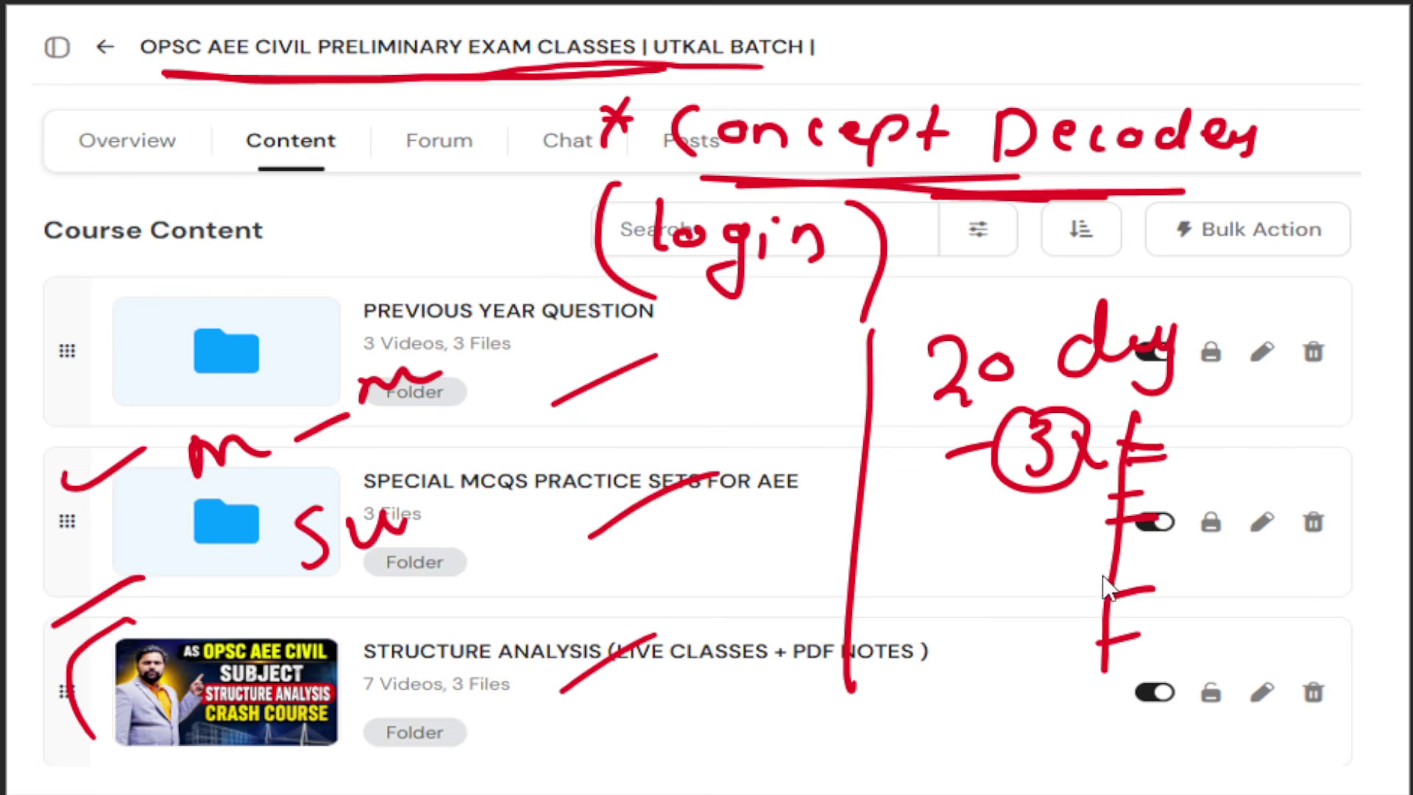
{"action": "left_click_drag", "start_coordinate": [1099, 566], "coordinate": [1131, 558]}
Tick three items of the drawn list.
{"action": "left_click_drag", "start_coordinate": [1164, 517], "coordinate": [1228, 474]}
{"action": "left_click_drag", "start_coordinate": [1165, 586], "coordinate": [1218, 559]}
{"action": "left_click_drag", "start_coordinate": [1170, 650], "coordinate": [1238, 616]}
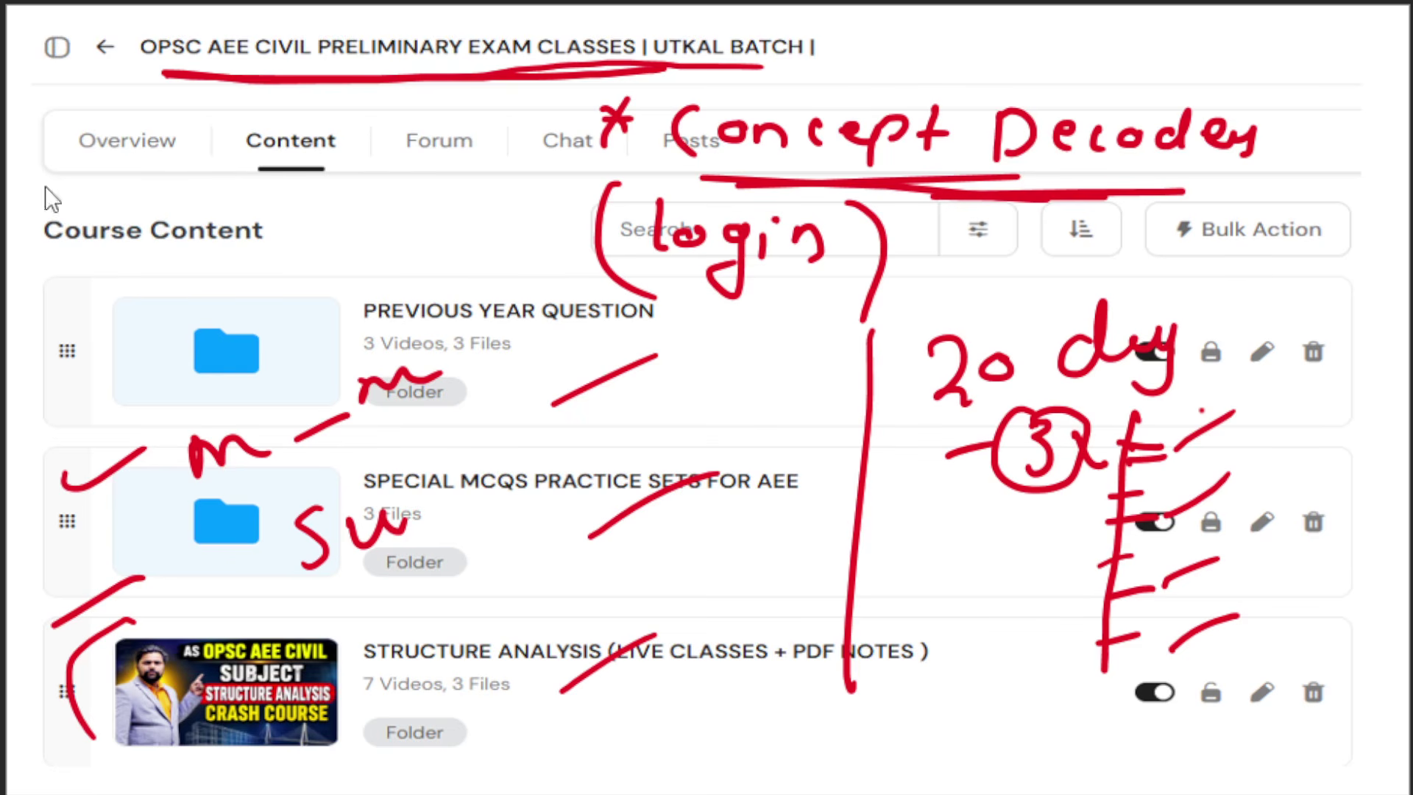
Handwrite the contact phone number below the Course Content heading and underline it twice.
{"action": "left_click_drag", "start_coordinate": [70, 263], "coordinate": [93, 322]}
{"action": "left_click_drag", "start_coordinate": [81, 302], "coordinate": [104, 292]}
{"action": "mouse_move", "coordinate": [129, 267]}
{"action": "left_mouse_down"}
{"action": "mouse_move", "coordinate": [116, 284]}
{"action": "mouse_move", "coordinate": [131, 266]}
{"action": "left_mouse_up"}
{"action": "mouse_move", "coordinate": [184, 251]}
{"action": "left_mouse_down"}
{"action": "mouse_move", "coordinate": [173, 259]}
{"action": "mouse_move", "coordinate": [185, 252]}
{"action": "left_mouse_up"}
{"action": "mouse_move", "coordinate": [212, 255]}
{"action": "left_mouse_down"}
{"action": "mouse_move", "coordinate": [234, 255]}
{"action": "mouse_move", "coordinate": [237, 276]}
{"action": "left_mouse_up"}
{"action": "mouse_move", "coordinate": [256, 219]}
{"action": "left_mouse_down"}
{"action": "mouse_move", "coordinate": [372, 215]}
{"action": "mouse_move", "coordinate": [457, 173]}
{"action": "mouse_move", "coordinate": [454, 192]}
{"action": "mouse_move", "coordinate": [490, 207]}
{"action": "left_mouse_up"}
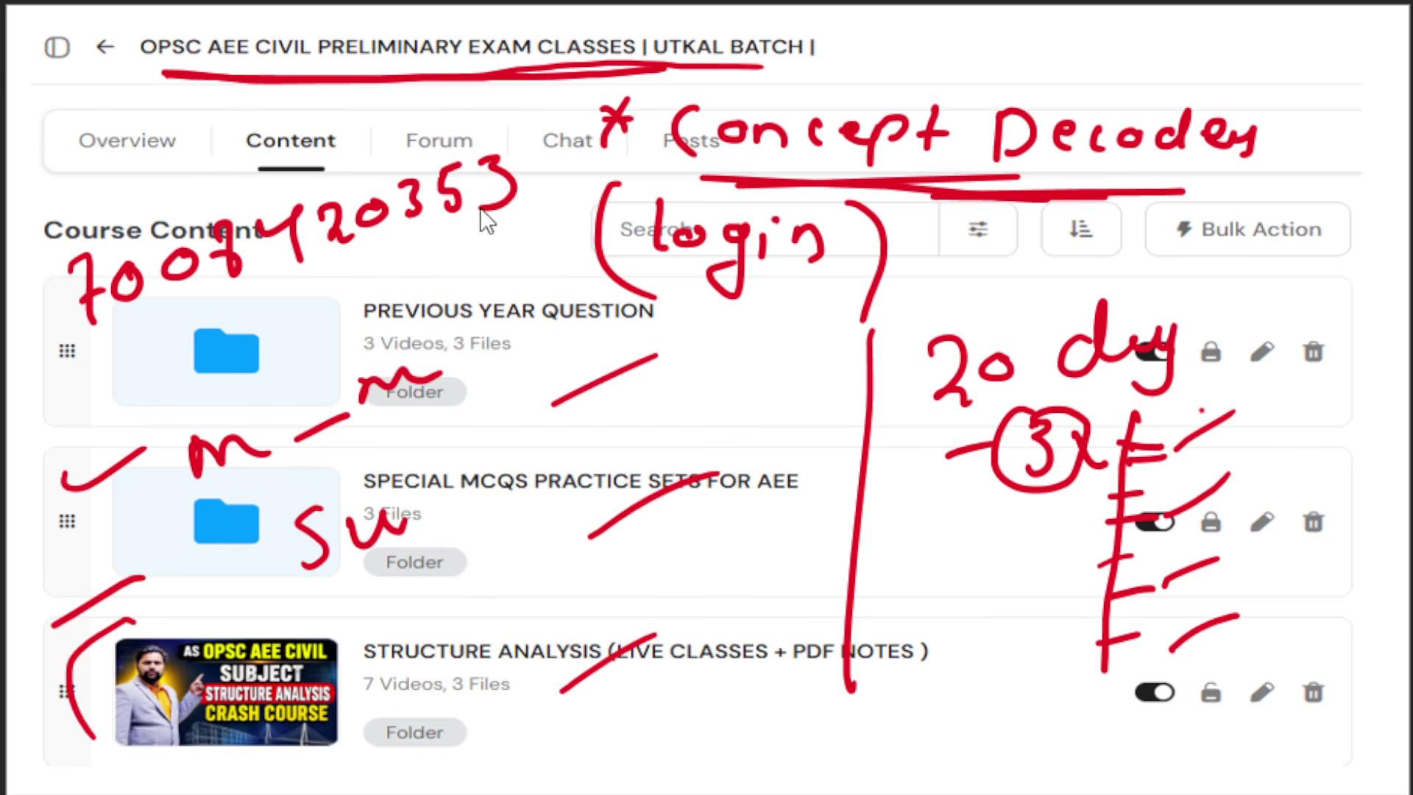
{"action": "left_click_drag", "start_coordinate": [137, 346], "coordinate": [518, 220]}
{"action": "left_click_drag", "start_coordinate": [153, 210], "coordinate": [390, 122]}
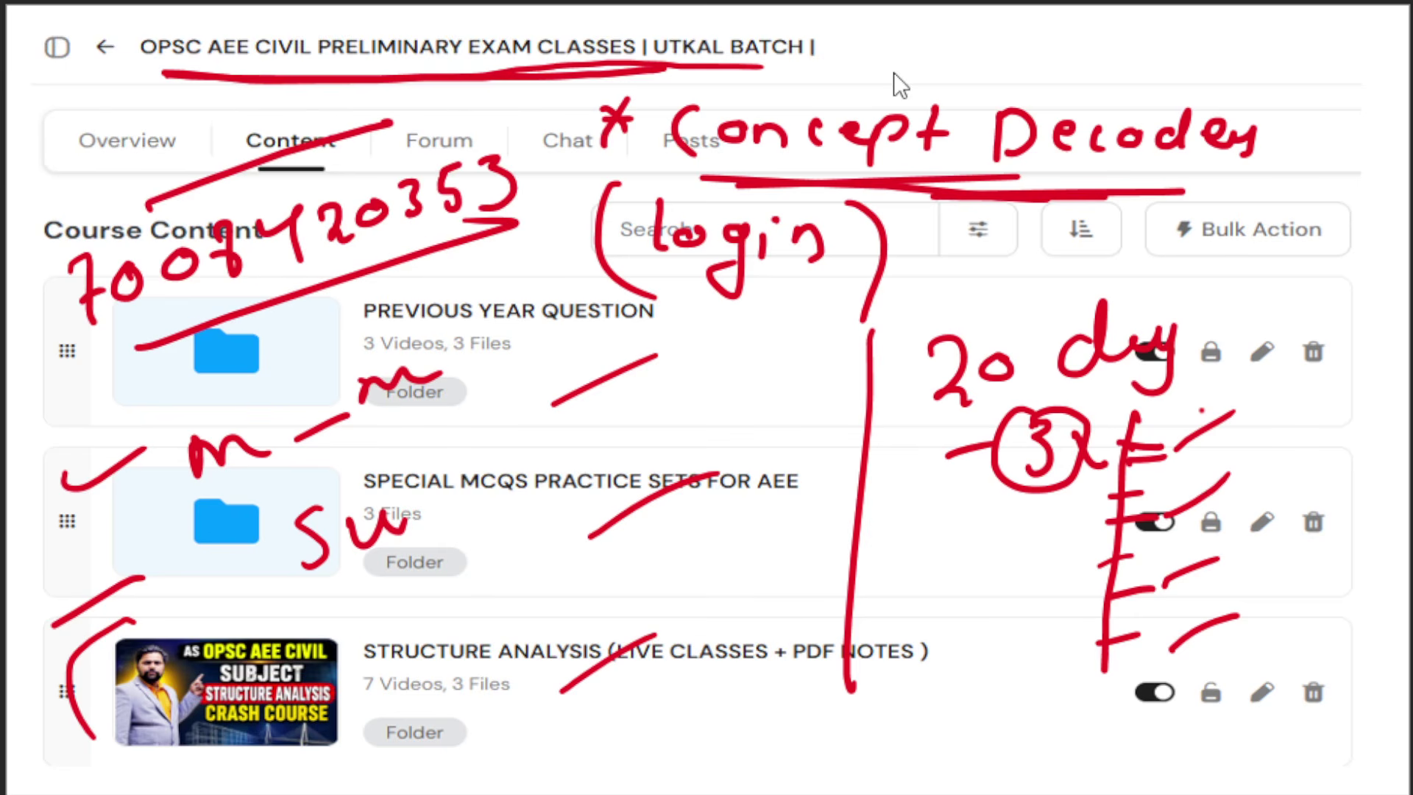